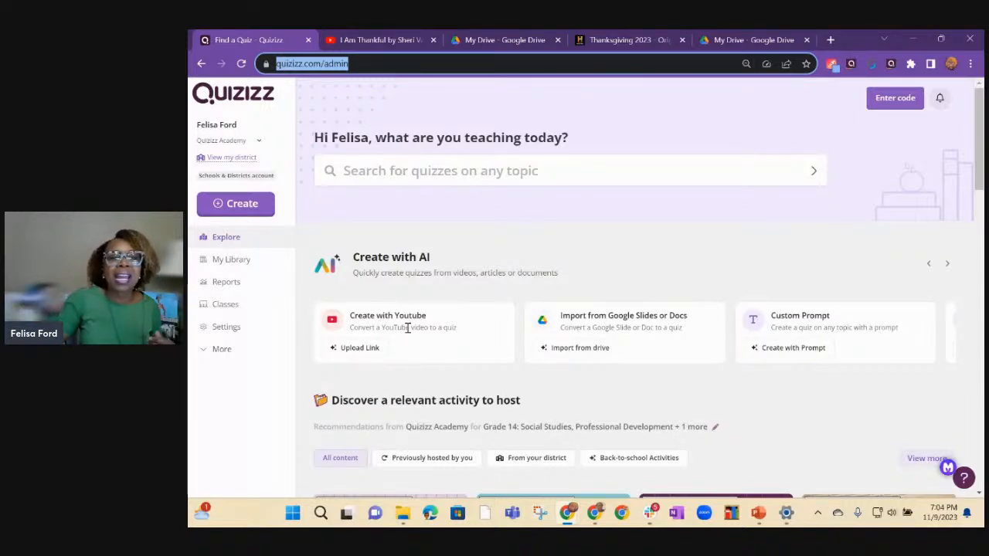
Start an AI quiz from a web link and supply the address of the YouTube video "I Am Thankful by Sheri Wall".
{"action": "left_click", "coordinate": [360, 348]}
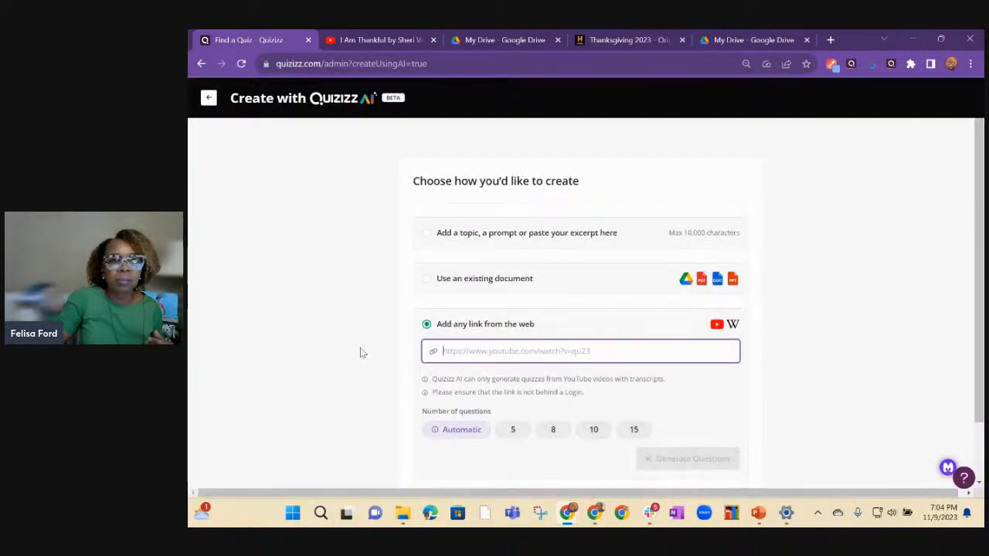
{"action": "left_click", "coordinate": [373, 40]}
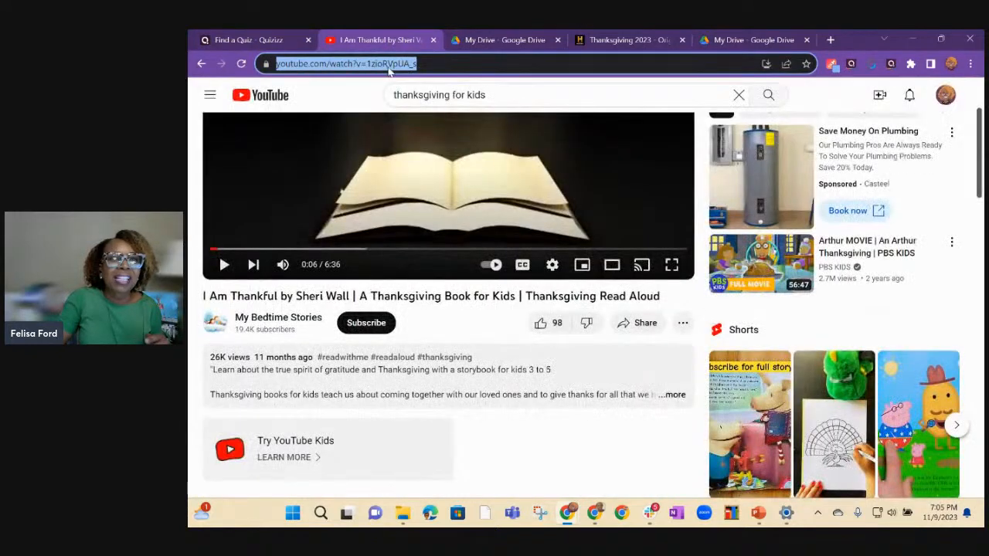
{"action": "right_click", "coordinate": [397, 68]}
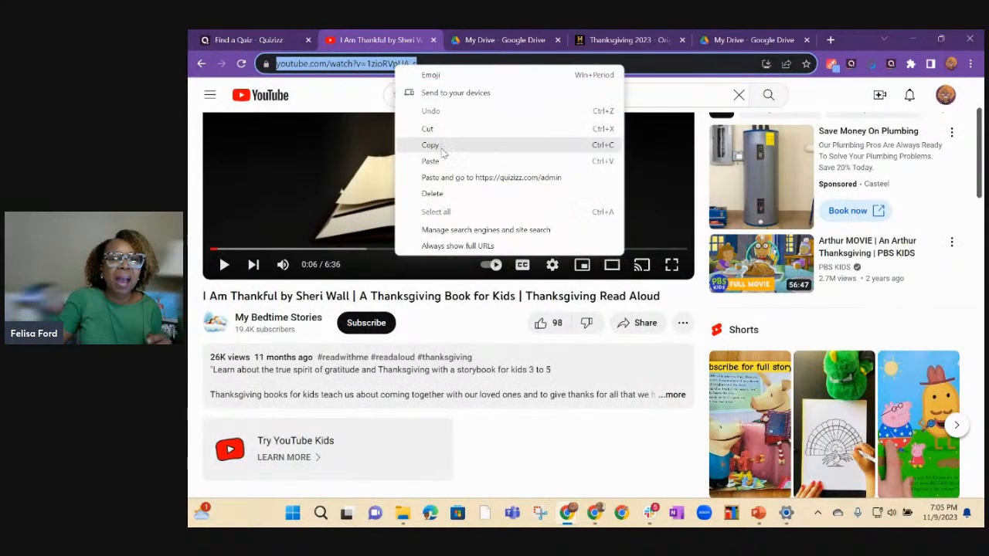
{"action": "left_click", "coordinate": [435, 142]}
{"action": "left_click", "coordinate": [270, 40]}
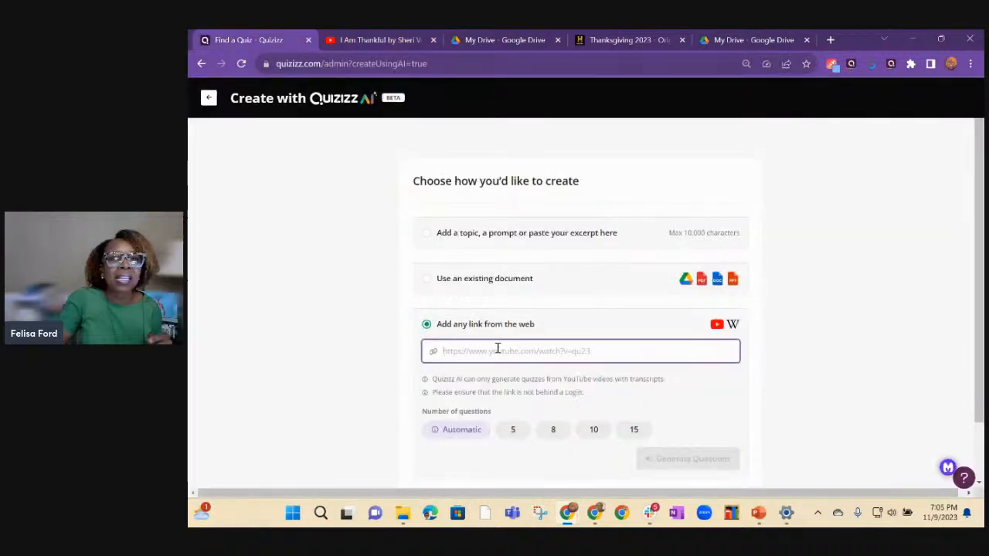
{"action": "right_click", "coordinate": [461, 354]}
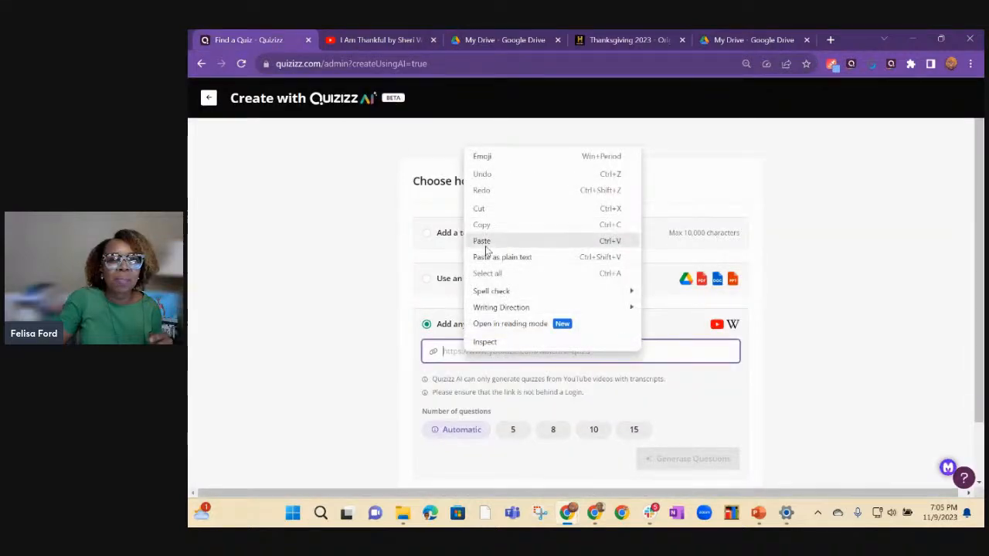
{"action": "left_click", "coordinate": [485, 243]}
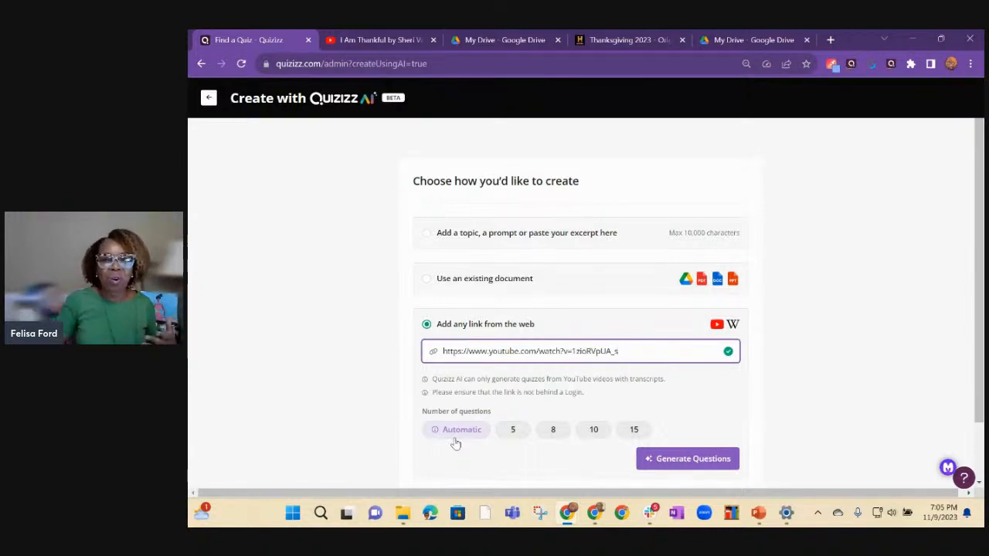
Try to generate 5 questions from the YouTube link, and return to the home page.
{"action": "left_click", "coordinate": [514, 431]}
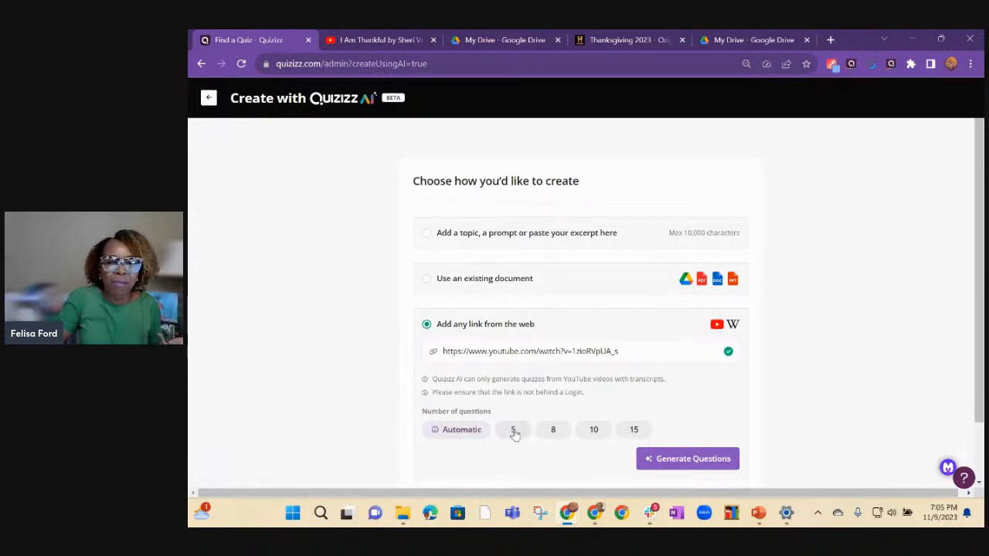
{"action": "left_click", "coordinate": [680, 462]}
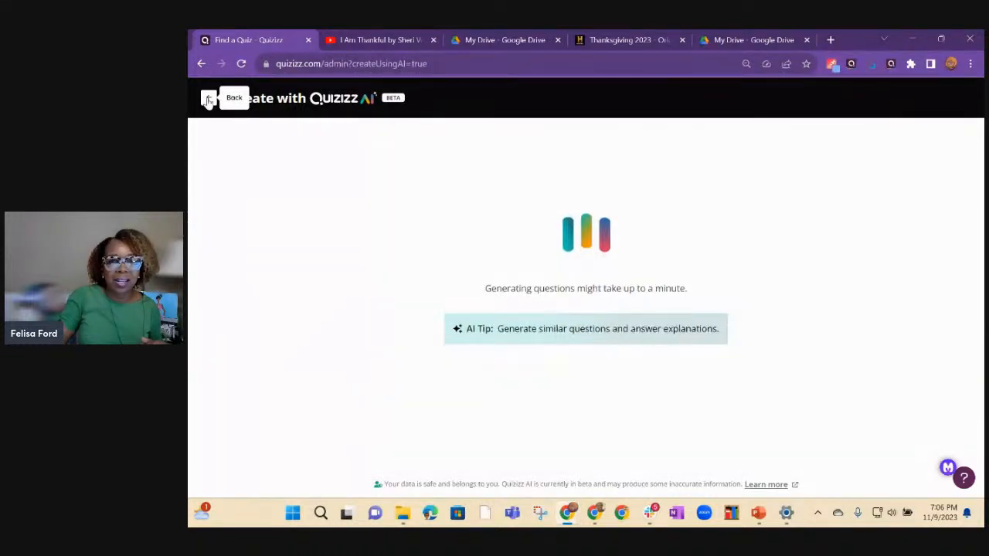
{"action": "left_click", "coordinate": [360, 43]}
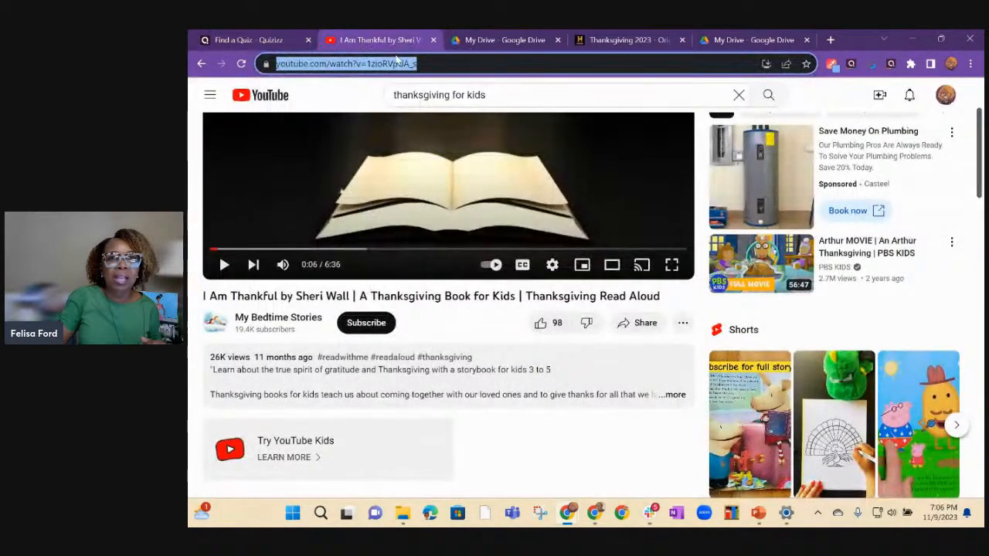
{"action": "left_click", "coordinate": [241, 43]}
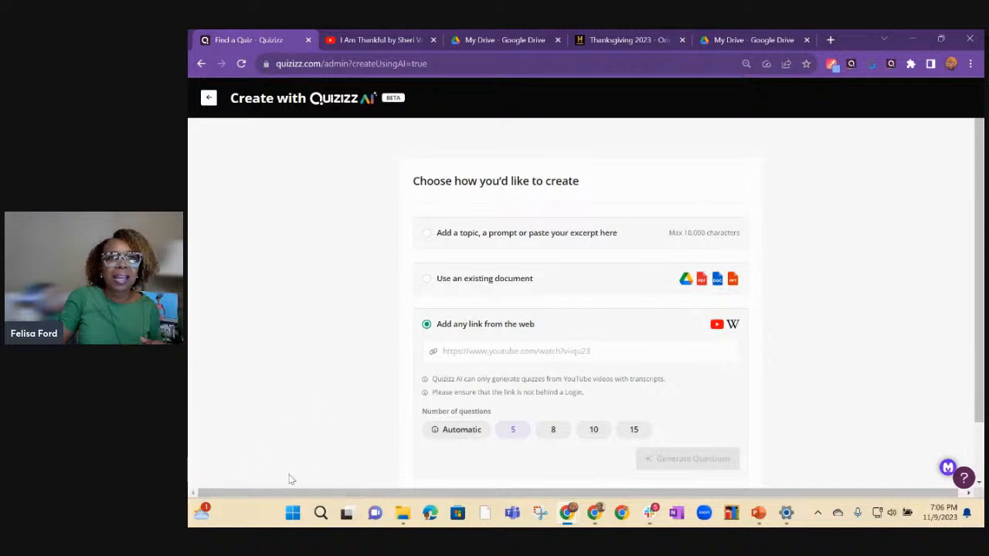
{"action": "left_click", "coordinate": [506, 434]}
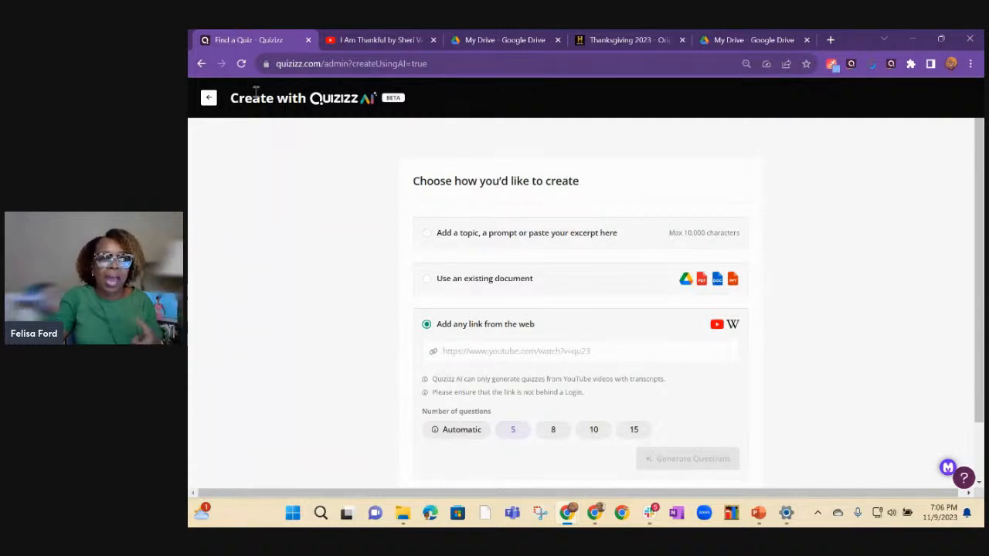
{"action": "left_click", "coordinate": [209, 98]}
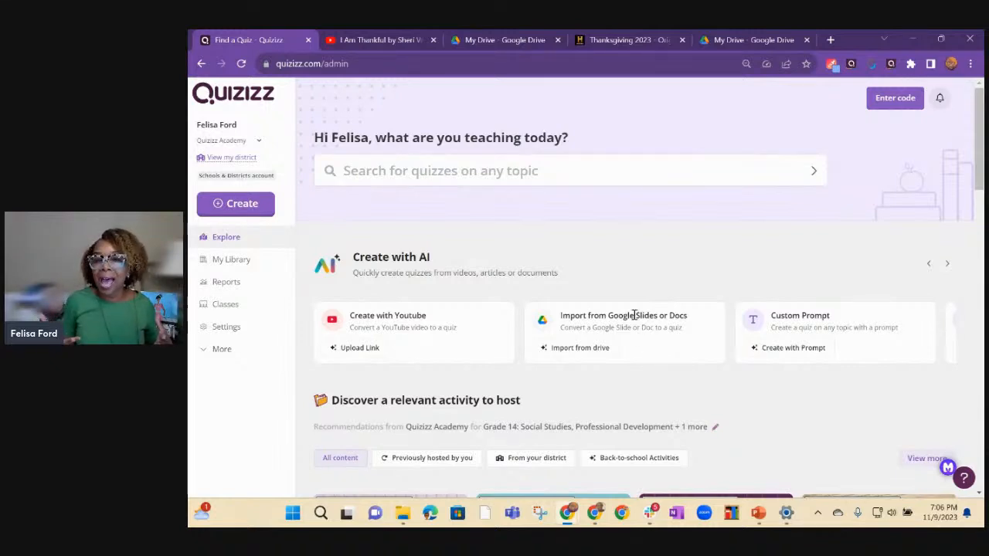
Start an AI quiz from a Google Drive document and grant Quizizz access through the Quizizz Google account.
{"action": "left_click", "coordinate": [579, 347]}
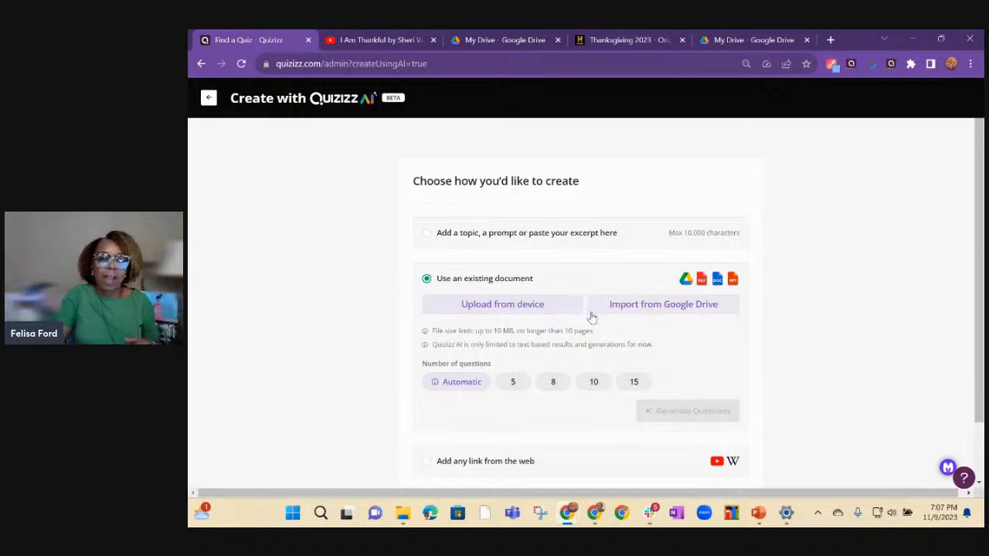
{"action": "left_click", "coordinate": [634, 307]}
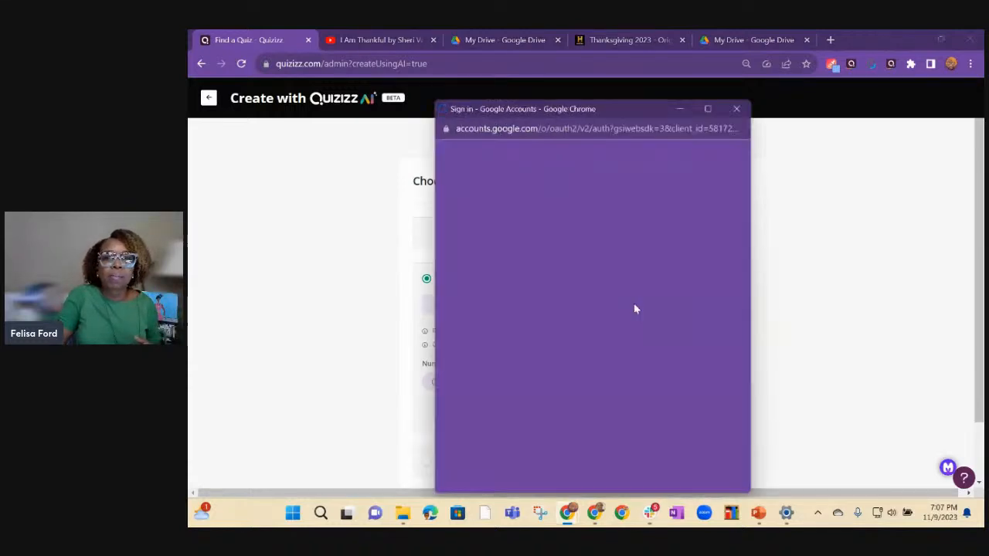
{"action": "left_click", "coordinate": [520, 306]}
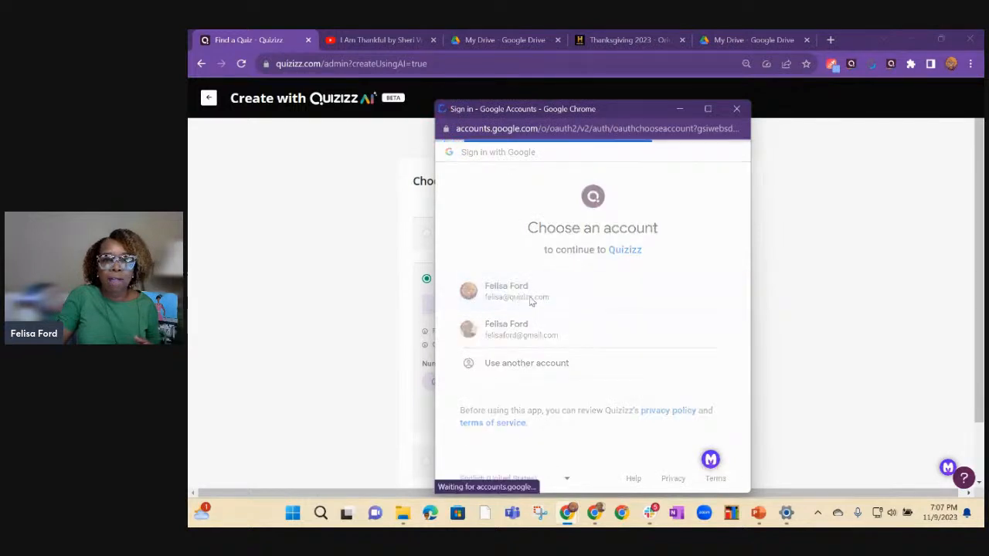
{"action": "scroll", "coordinate": [685, 360], "scroll_direction": "down", "scroll_amount": 1}
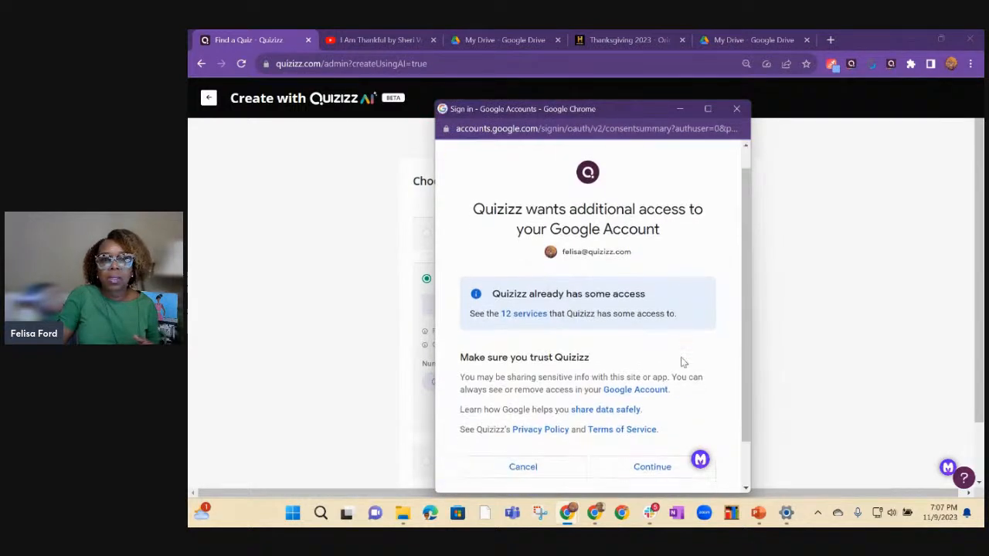
{"action": "left_click", "coordinate": [660, 415]}
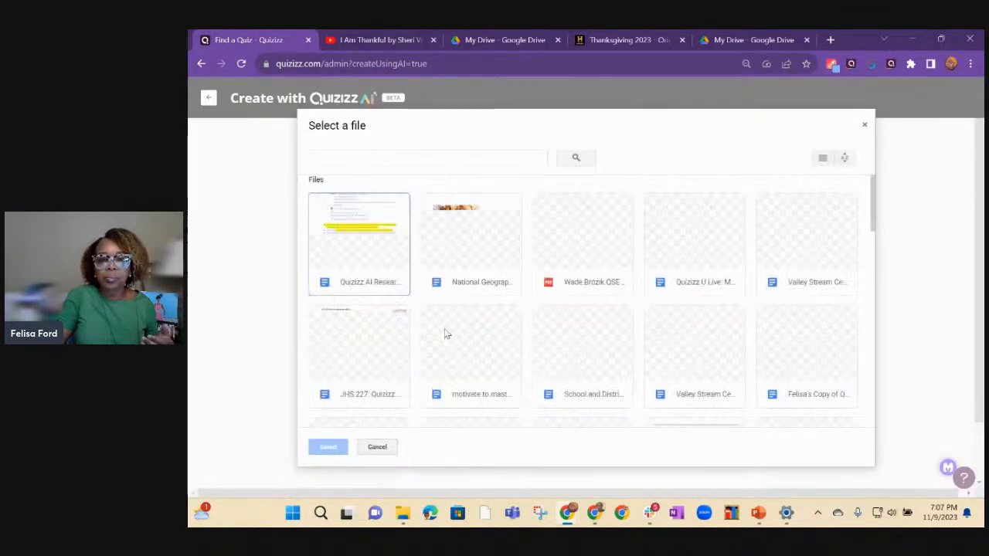
Import the document "National Geographic - The First Thanksgiving" and generate 5 questions from it.
{"action": "left_click", "coordinate": [462, 258]}
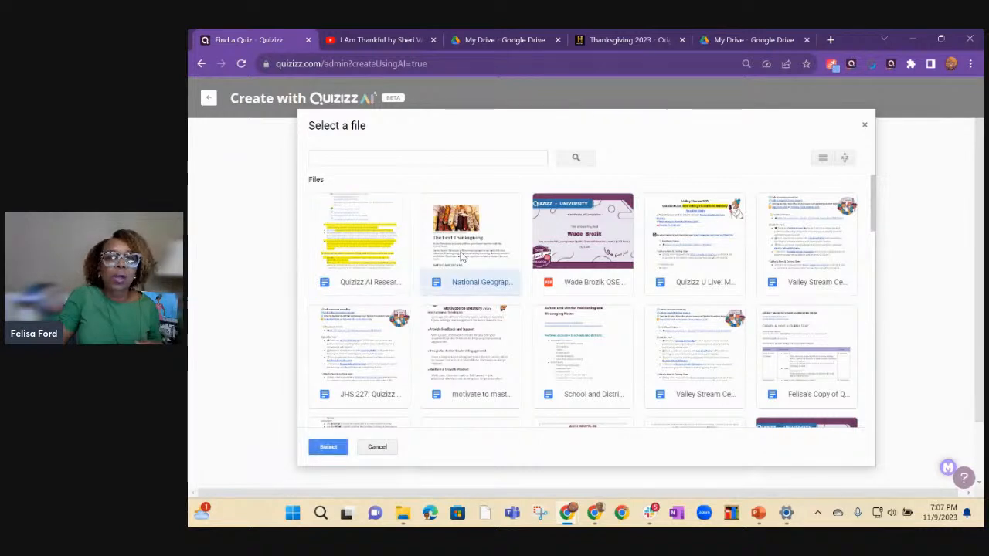
{"action": "left_click", "coordinate": [323, 447]}
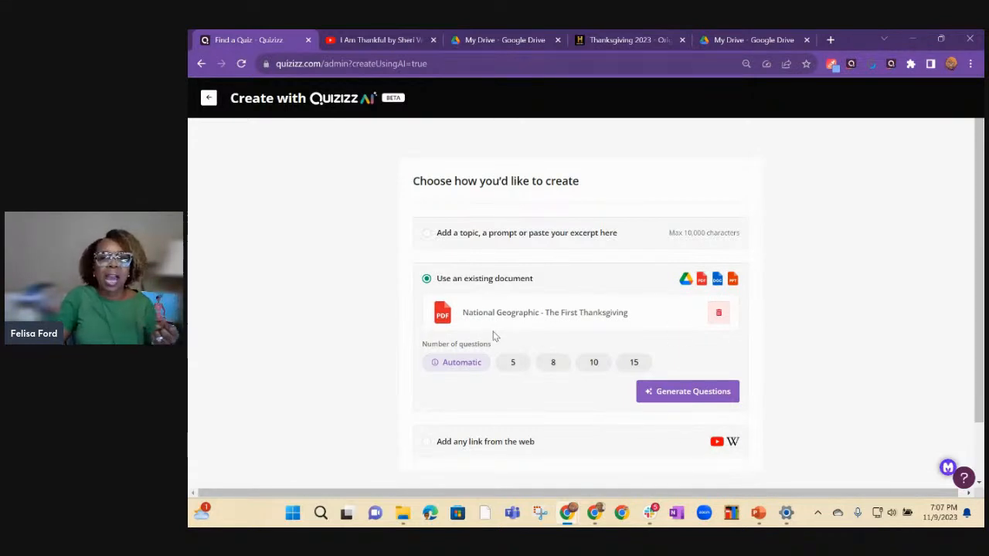
{"action": "left_click", "coordinate": [514, 367]}
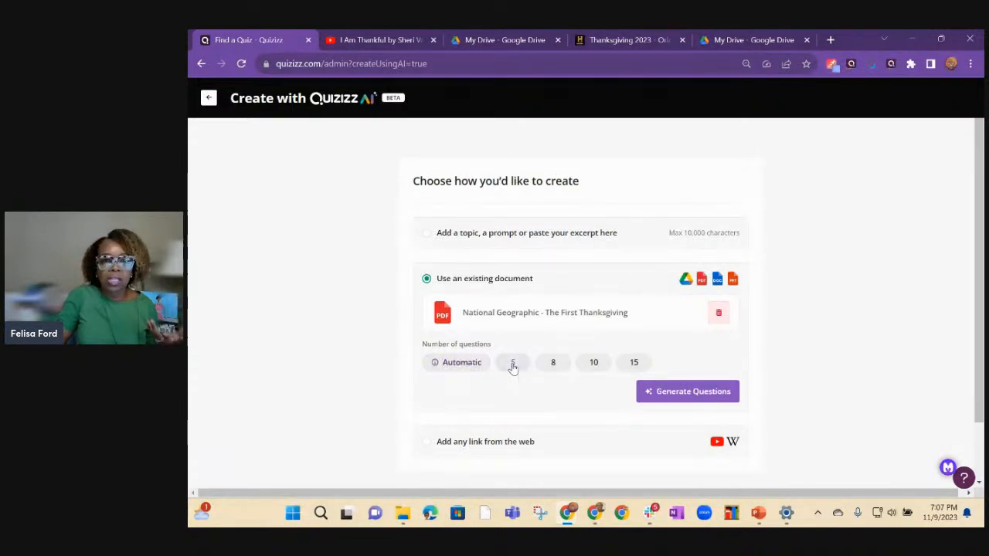
{"action": "left_click", "coordinate": [676, 396]}
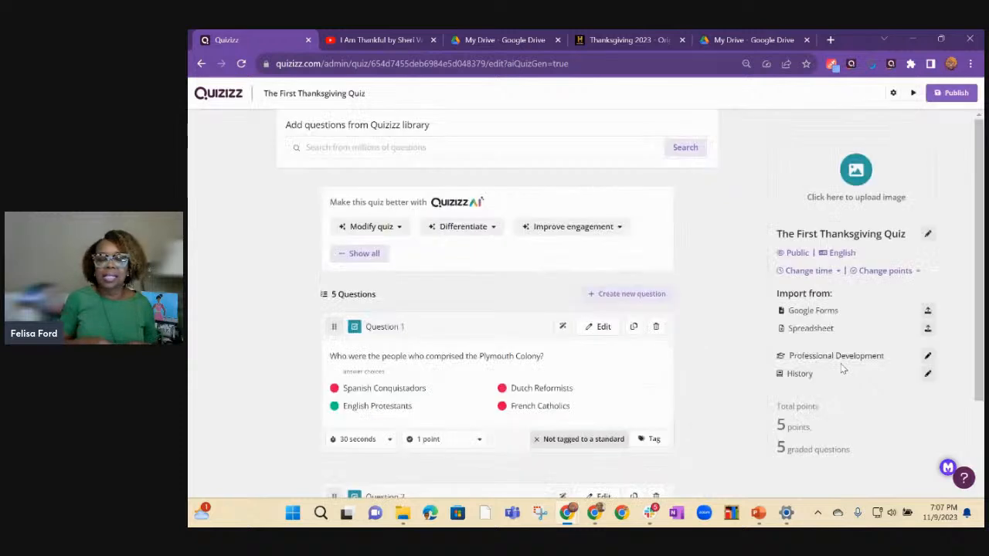
Examine the questions and answer choices of the generated First Thanksgiving quiz.
{"action": "left_click", "coordinate": [371, 226]}
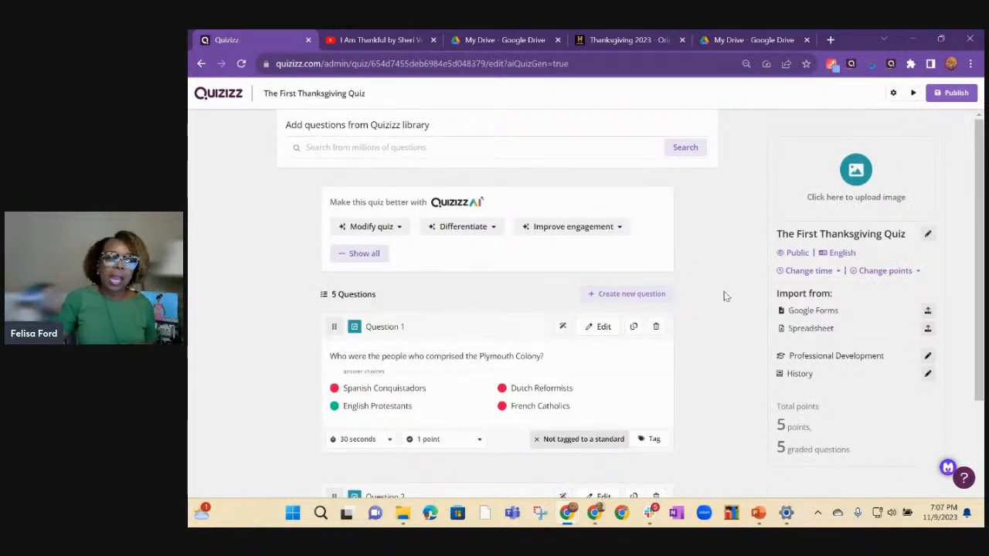
{"action": "scroll", "coordinate": [724, 296], "scroll_direction": "down", "scroll_amount": 1}
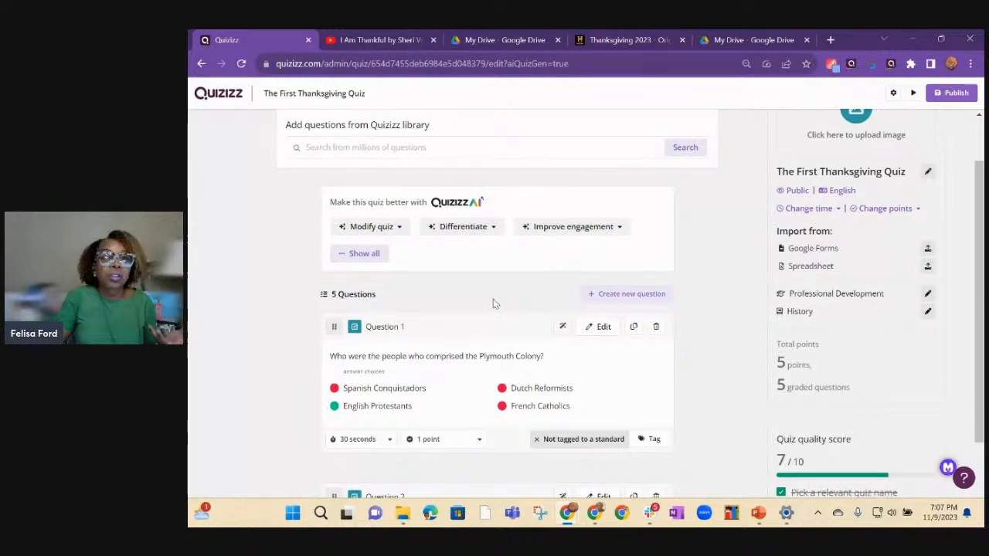
{"action": "scroll", "coordinate": [489, 304], "scroll_direction": "down", "scroll_amount": 1}
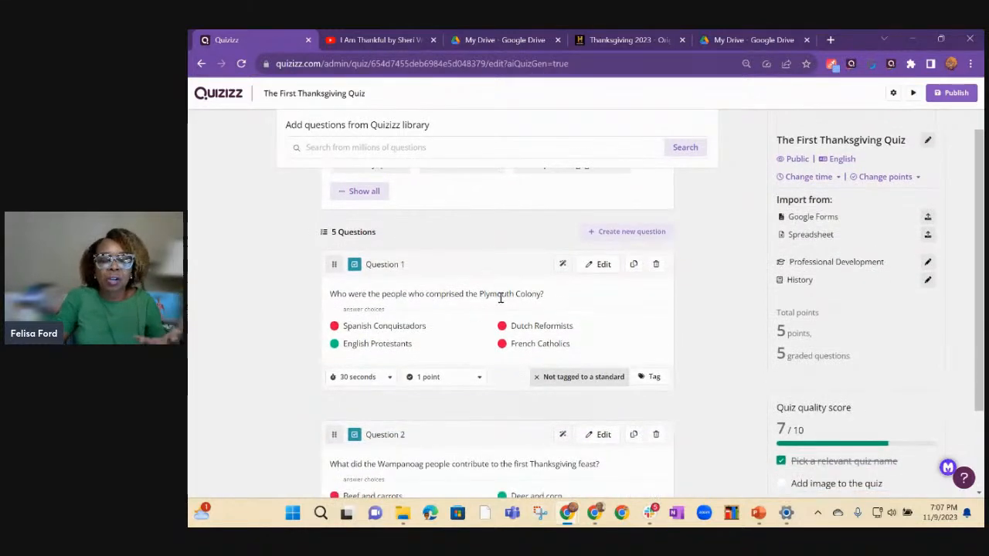
{"action": "scroll", "coordinate": [690, 361], "scroll_direction": "down", "scroll_amount": 4}
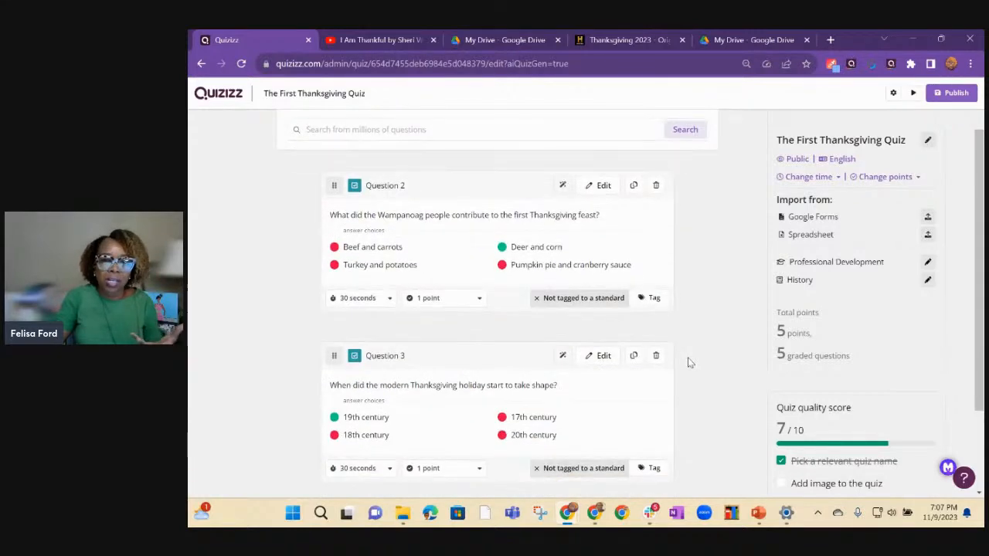
{"action": "scroll", "coordinate": [690, 361], "scroll_direction": "down", "scroll_amount": 2}
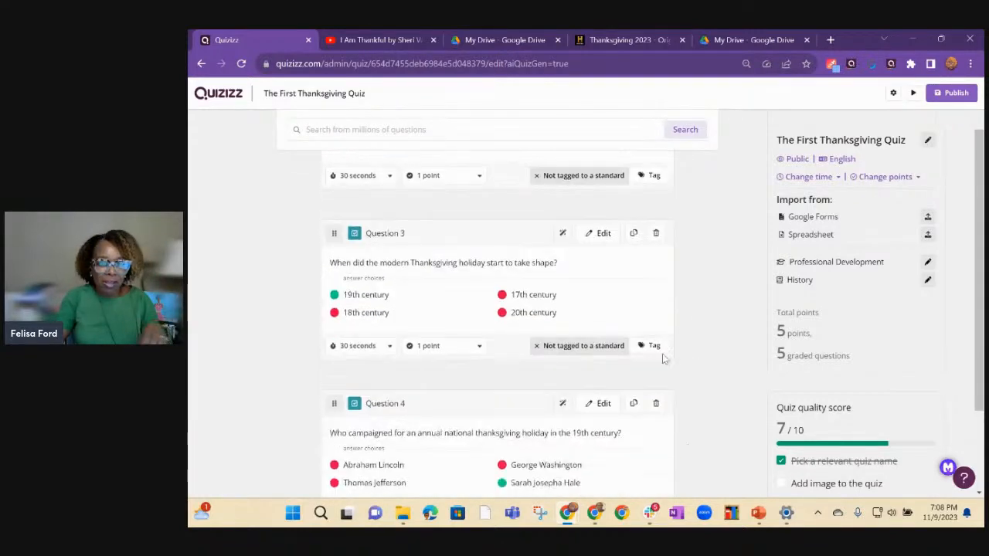
{"action": "scroll", "coordinate": [701, 360], "scroll_direction": "up", "scroll_amount": 2}
{"action": "scroll", "coordinate": [700, 360], "scroll_direction": "up", "scroll_amount": 4}
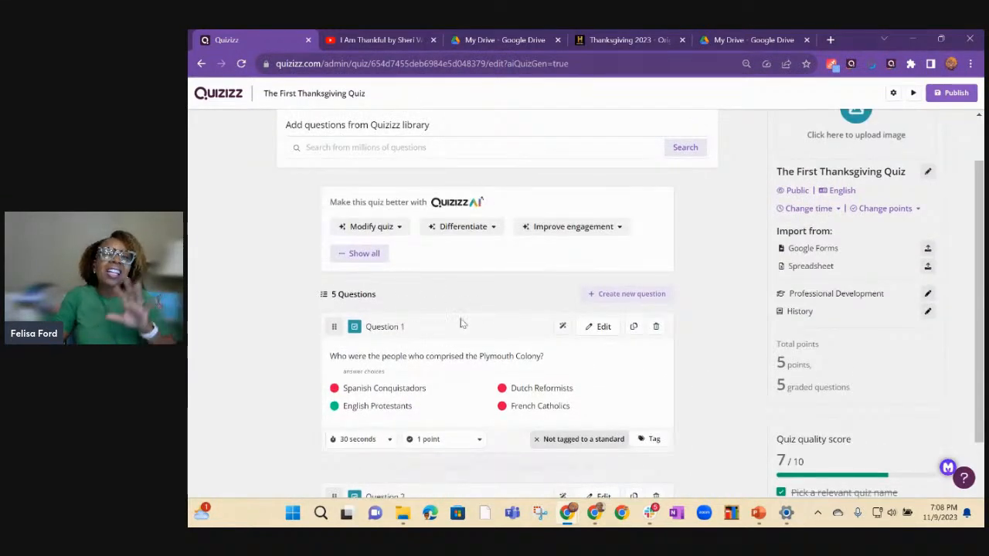
Leave the generated quiz and start another AI quiz from an existing document uploaded from the device.
{"action": "left_click", "coordinate": [202, 64]}
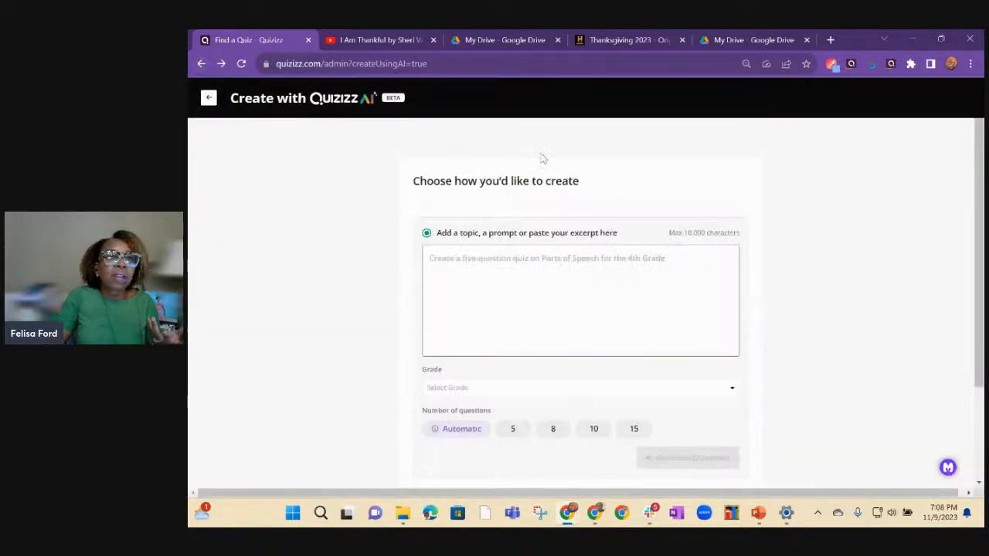
{"action": "left_click", "coordinate": [209, 97]}
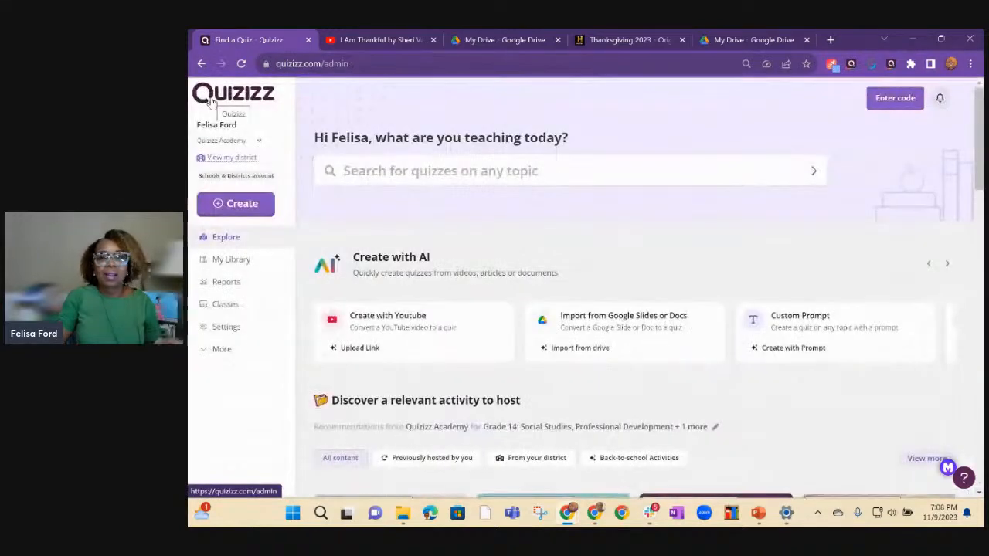
{"action": "left_click", "coordinate": [577, 349]}
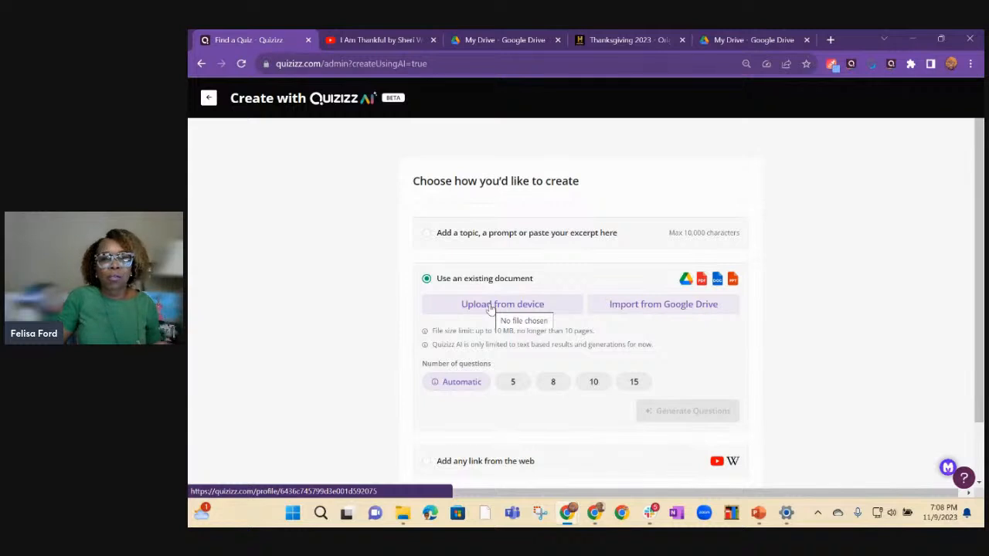
{"action": "left_click", "coordinate": [489, 306]}
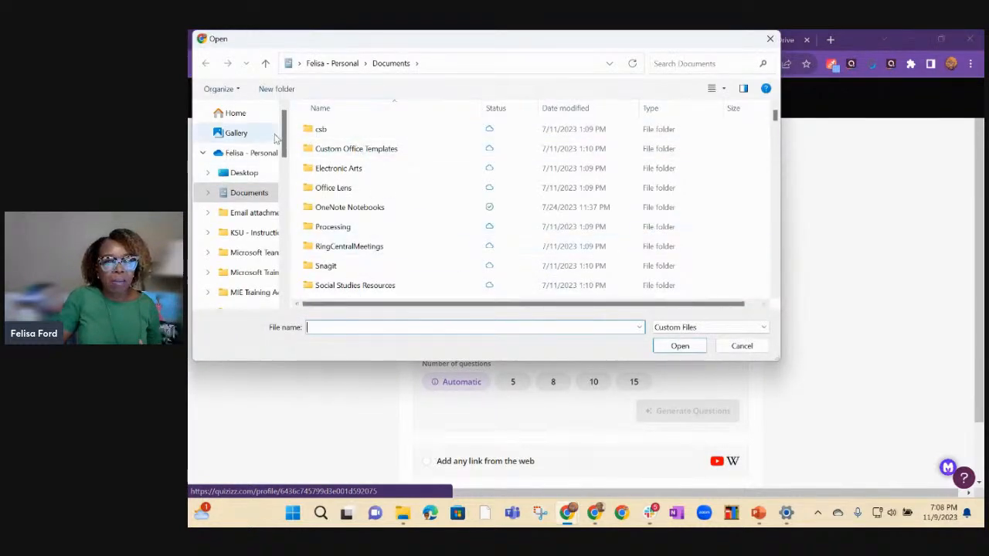
Upload the recent PowerPoint file "The First Thanksgiving" as the quiz source.
{"action": "left_click", "coordinate": [249, 113]}
{"action": "scroll", "coordinate": [254, 154], "scroll_direction": "down", "scroll_amount": 2}
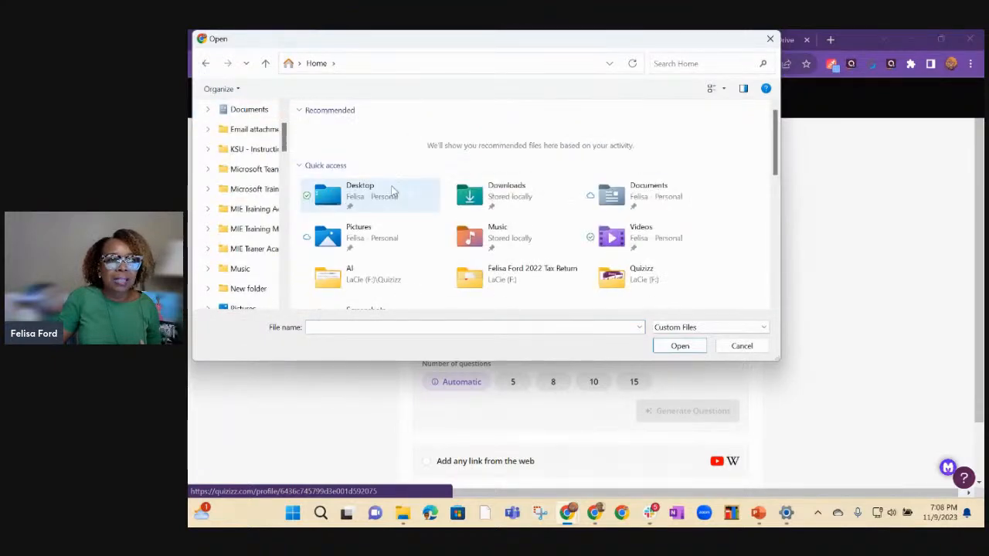
{"action": "scroll", "coordinate": [395, 205], "scroll_direction": "down", "scroll_amount": 4}
{"action": "scroll", "coordinate": [384, 209], "scroll_direction": "up", "scroll_amount": 2}
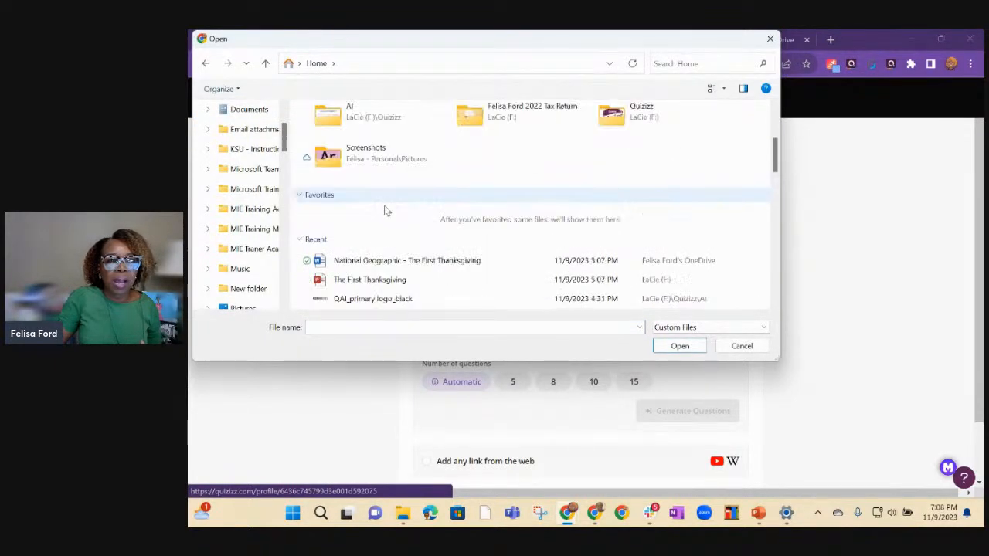
{"action": "left_click", "coordinate": [374, 282]}
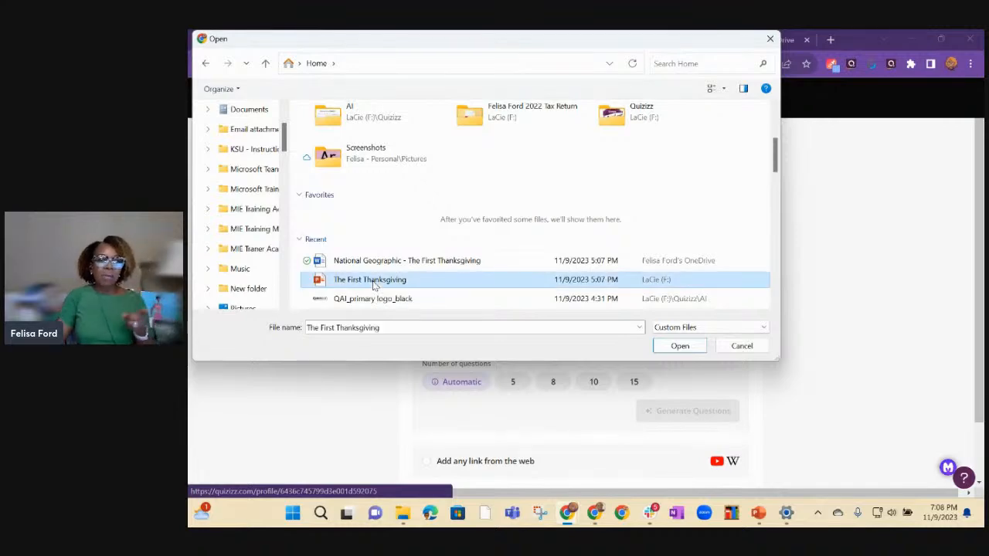
{"action": "left_click", "coordinate": [679, 347]}
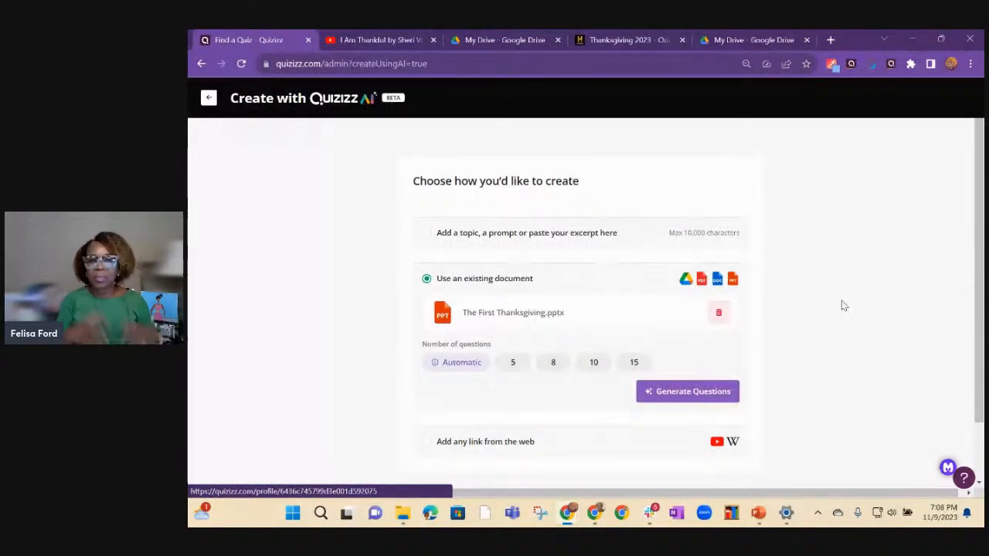
Try to generate 8 questions from the uploaded PowerPoint file "The First Thanksgiving".
{"action": "left_click", "coordinate": [553, 365]}
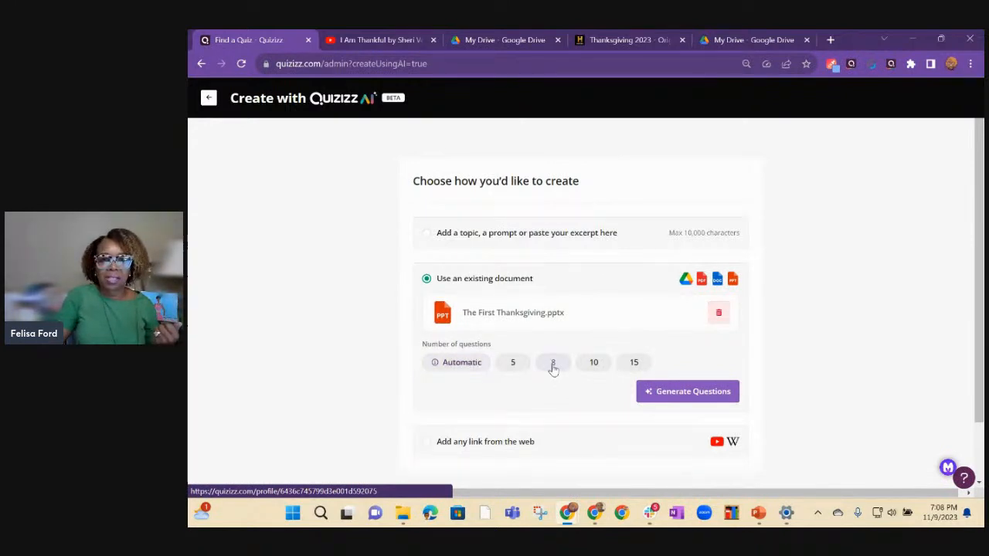
{"action": "left_click", "coordinate": [674, 397]}
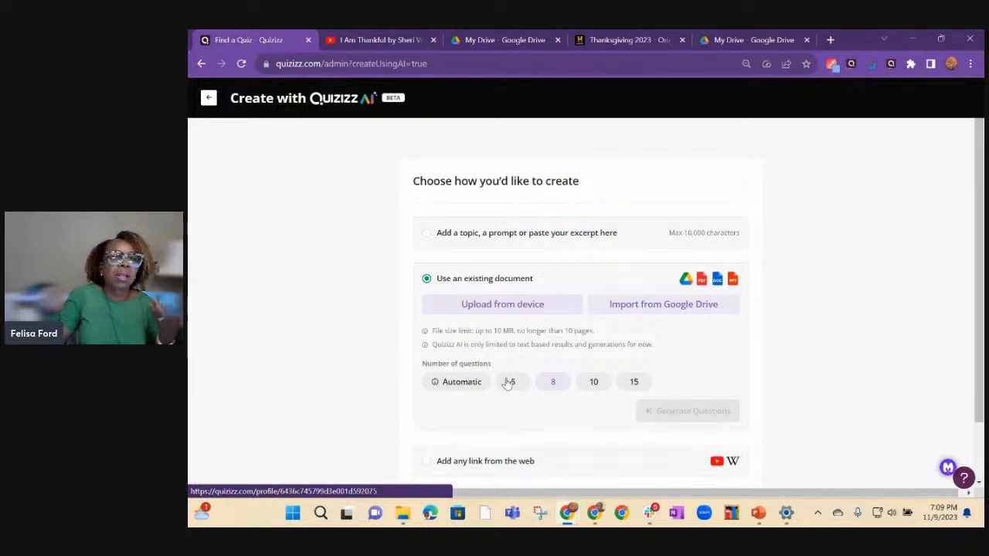
Upload the recent PowerPoint file "The First Thanksgiving" from the device again as the quiz source.
{"action": "left_click", "coordinate": [480, 306]}
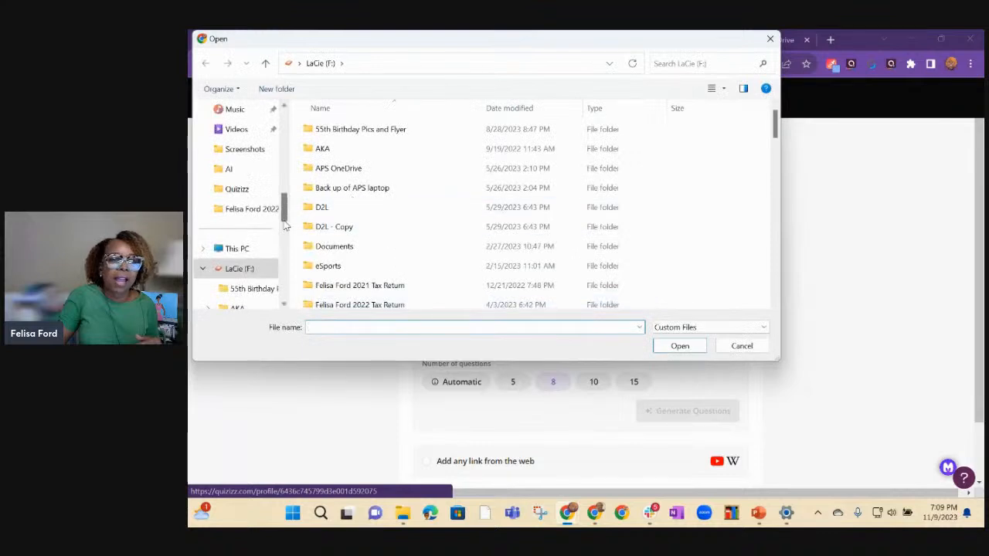
{"action": "left_click_drag", "start_coordinate": [285, 216], "coordinate": [307, 133]}
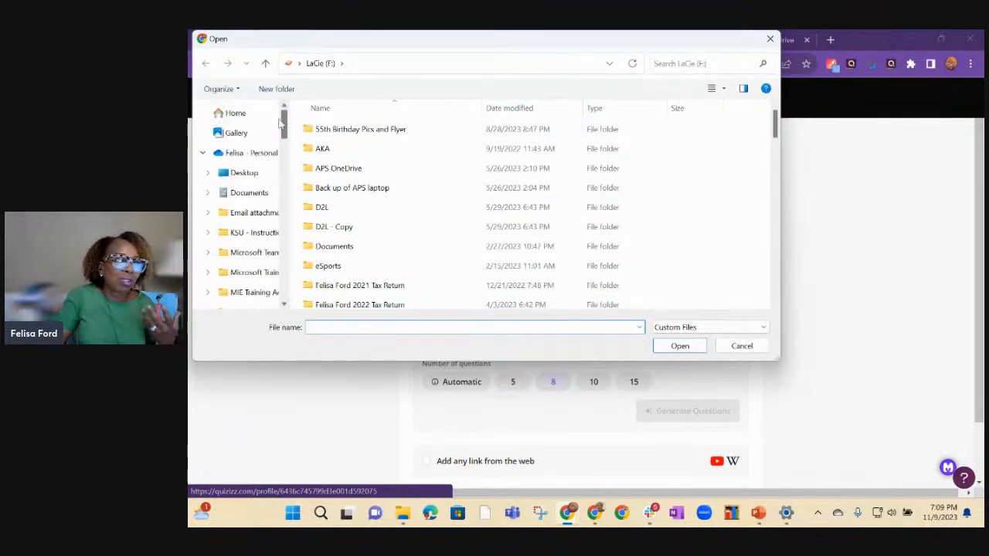
{"action": "left_click", "coordinate": [240, 114]}
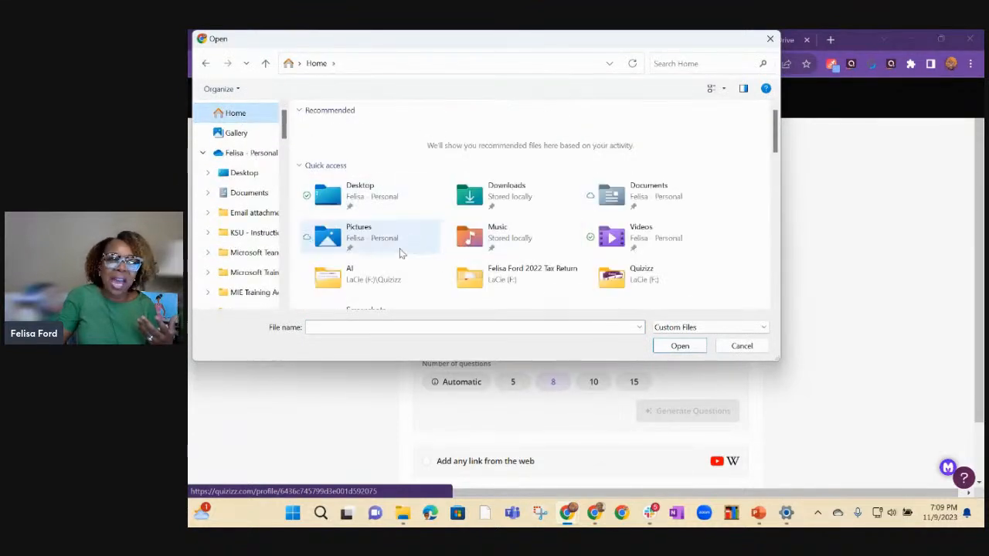
{"action": "scroll", "coordinate": [402, 249], "scroll_direction": "down", "scroll_amount": 5}
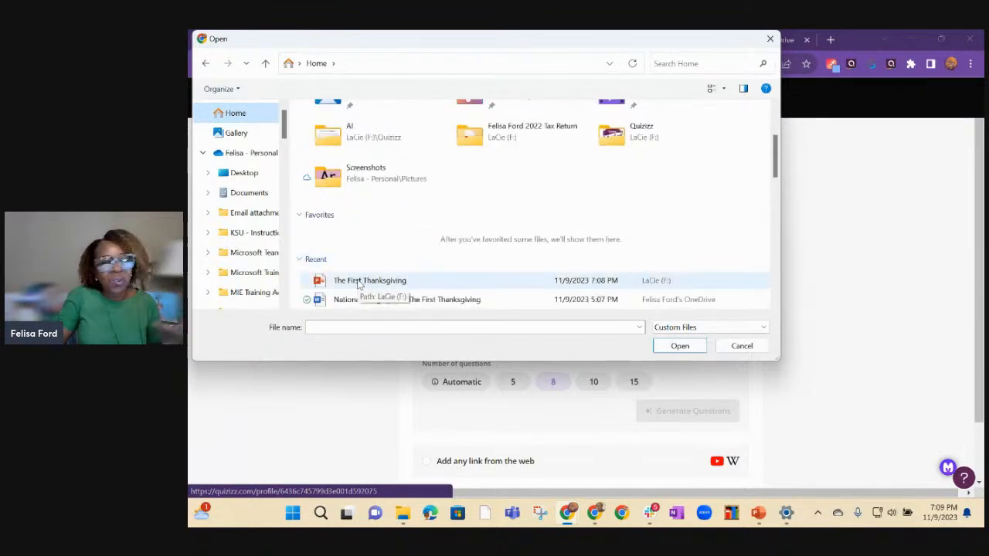
{"action": "left_click", "coordinate": [358, 282]}
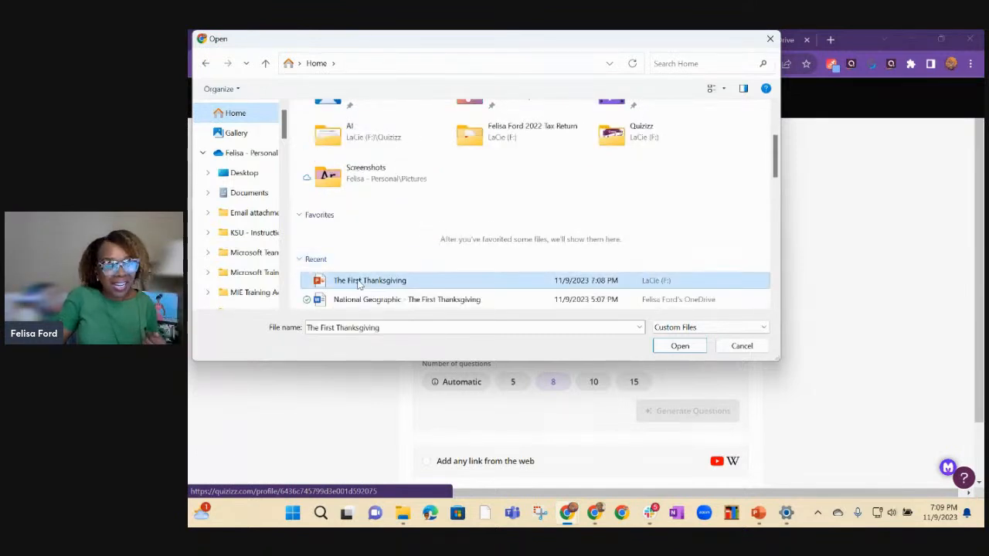
{"action": "left_click", "coordinate": [680, 346]}
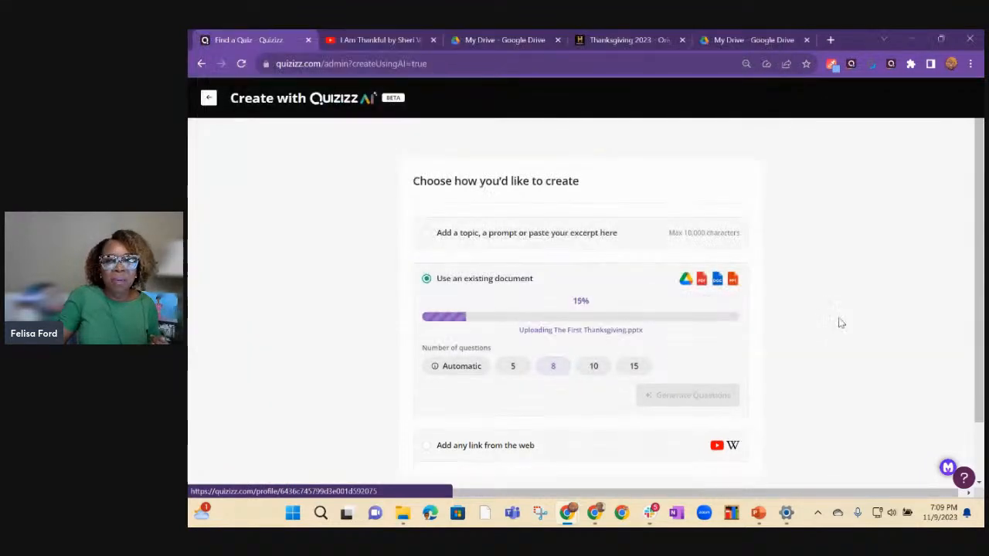
Generate 5 questions from the uploaded PowerPoint file and look through the first questions of the quiz.
{"action": "left_click", "coordinate": [513, 369]}
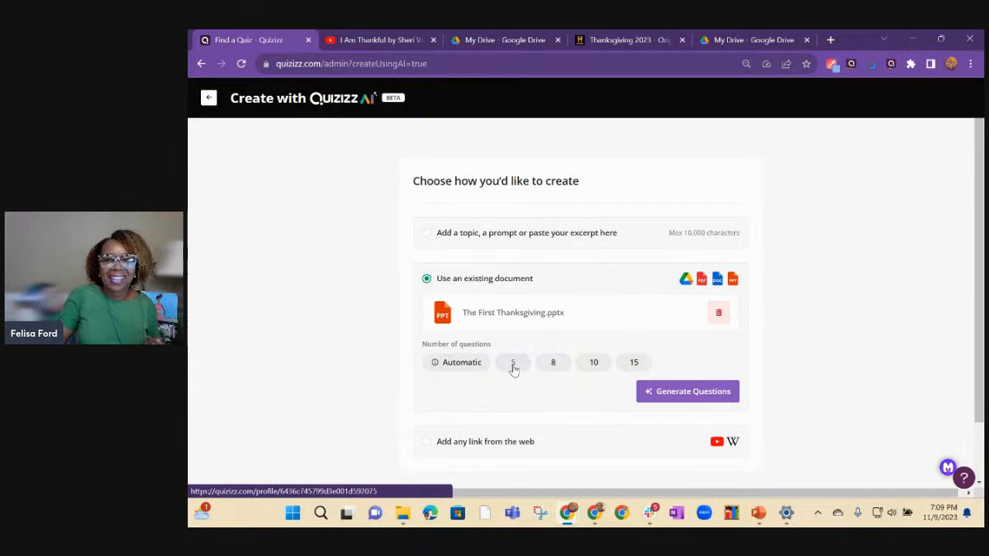
{"action": "left_click", "coordinate": [674, 396]}
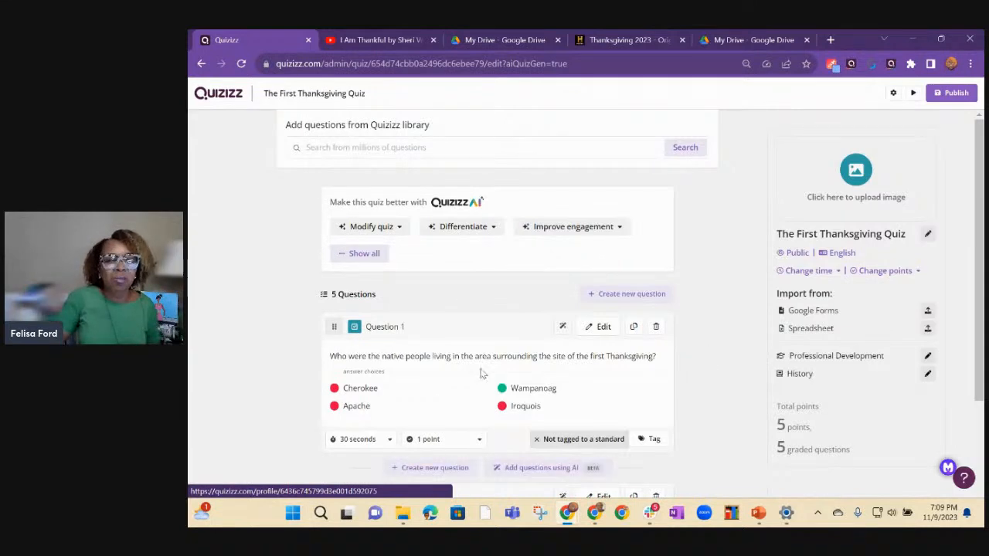
{"action": "scroll", "coordinate": [485, 371], "scroll_direction": "down", "scroll_amount": 1}
{"action": "scroll", "coordinate": [485, 376], "scroll_direction": "down", "scroll_amount": 1}
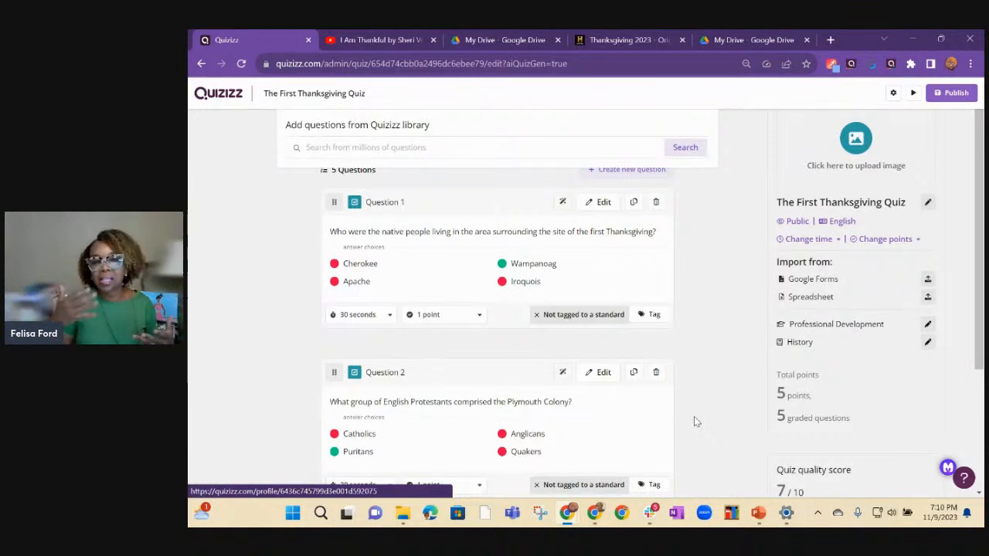
Leave the generated First Thanksgiving quiz and start a new AI quiz from a custom prompt.
{"action": "left_click", "coordinate": [203, 65]}
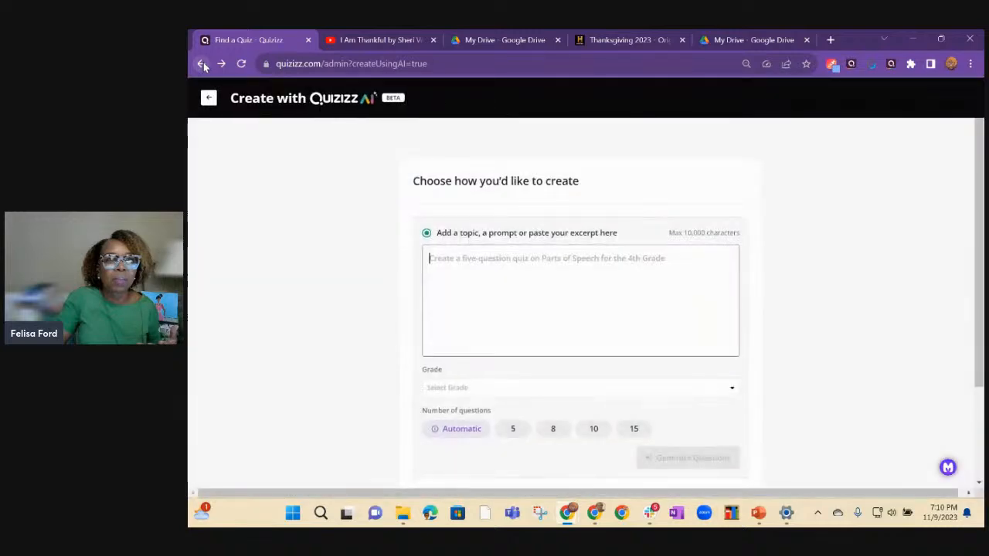
{"action": "left_click", "coordinate": [209, 98]}
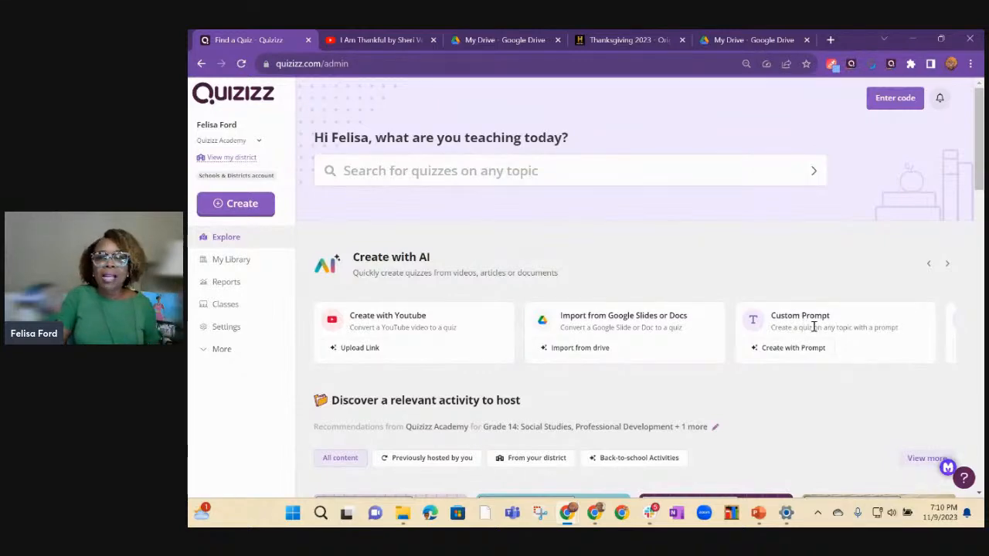
{"action": "left_click", "coordinate": [785, 357]}
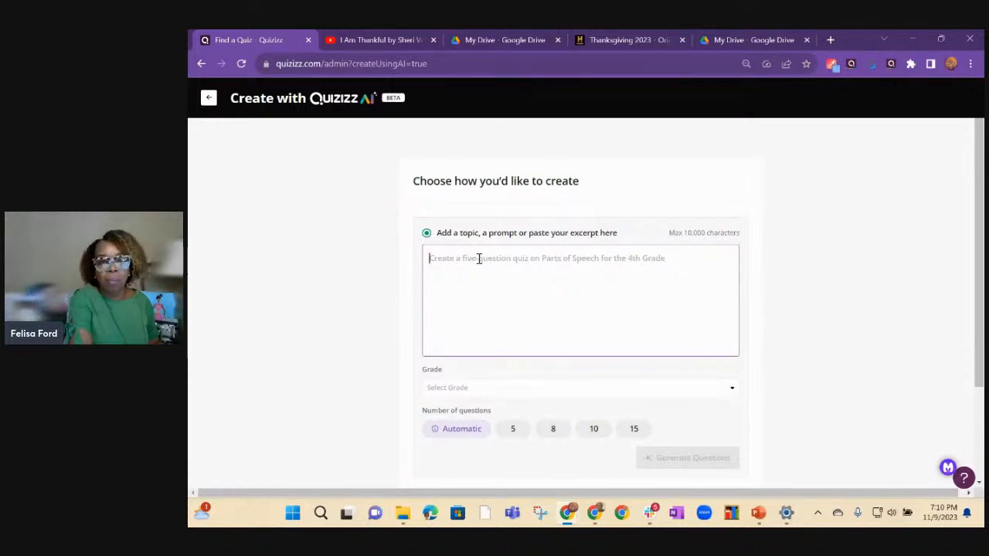
Enter "Thanksgiving" as the topic prompt for the new quiz.
{"action": "type", "text": "First T"}
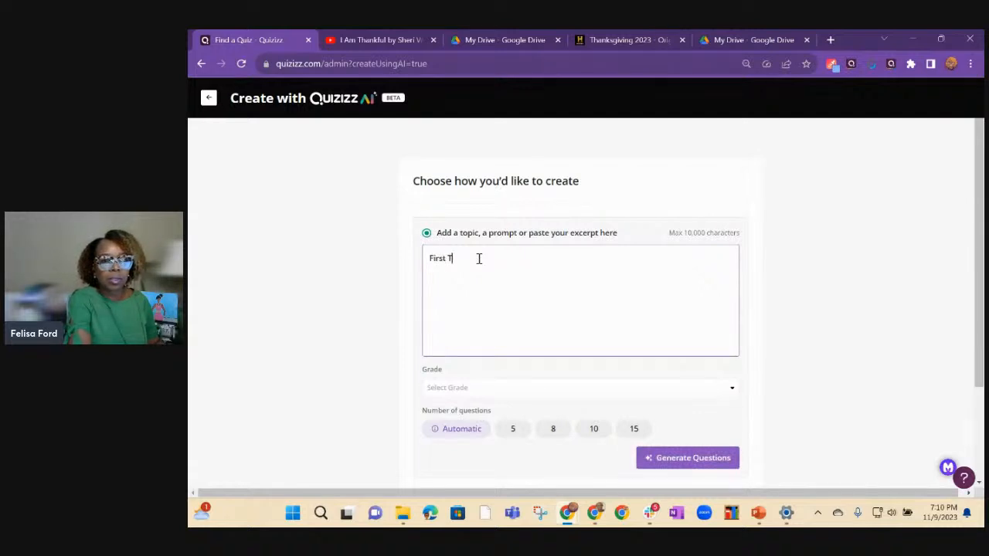
{"action": "type", "text": "s"}
{"action": "key", "text": "BackSpace"}
{"action": "key", "text": "BackSpace"}
{"action": "key", "text": "BackSpace"}
{"action": "key", "text": "BackSpace"}
{"action": "type", "text": "Thanksgiving"}
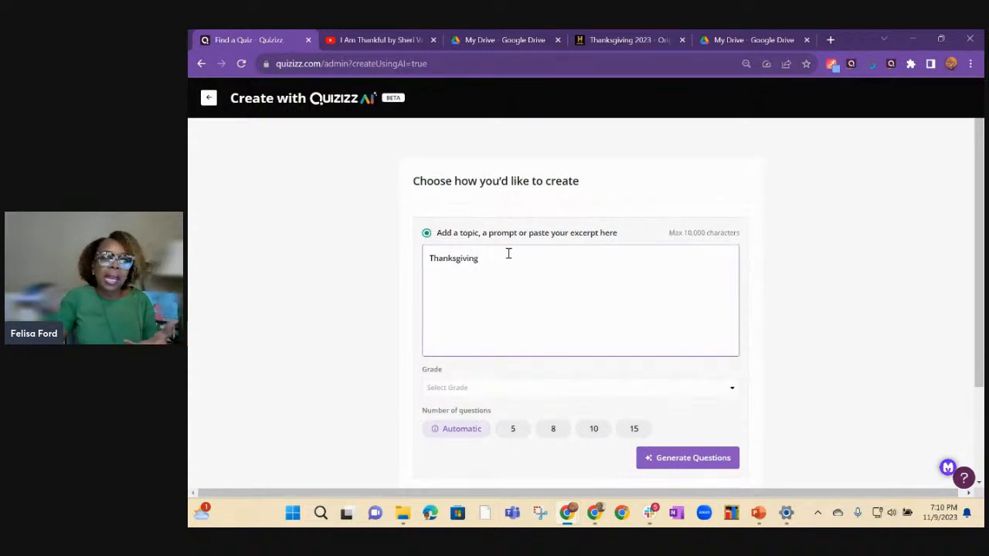
Set the quiz to Grade 4 with 8 questions and start generating it.
{"action": "left_click", "coordinate": [733, 390]}
{"action": "left_click_drag", "start_coordinate": [732, 302], "coordinate": [670, 316]}
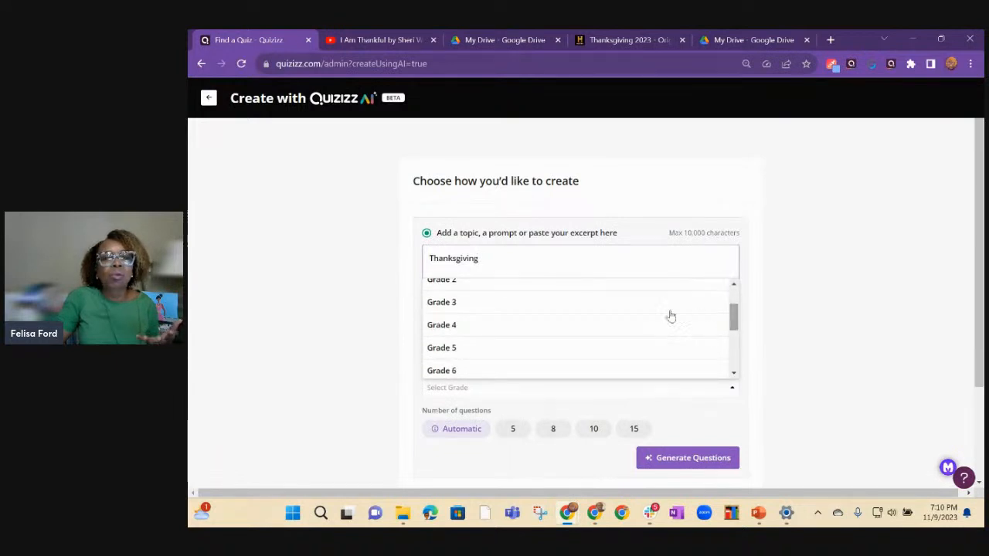
{"action": "left_click", "coordinate": [439, 352]}
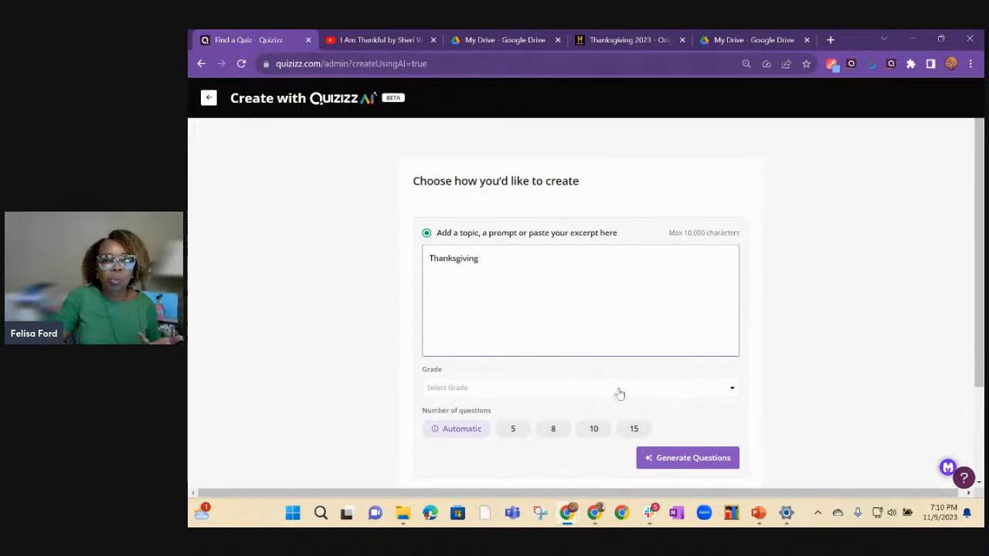
{"action": "left_click", "coordinate": [680, 391]}
{"action": "scroll", "coordinate": [464, 342], "scroll_direction": "down", "scroll_amount": 3}
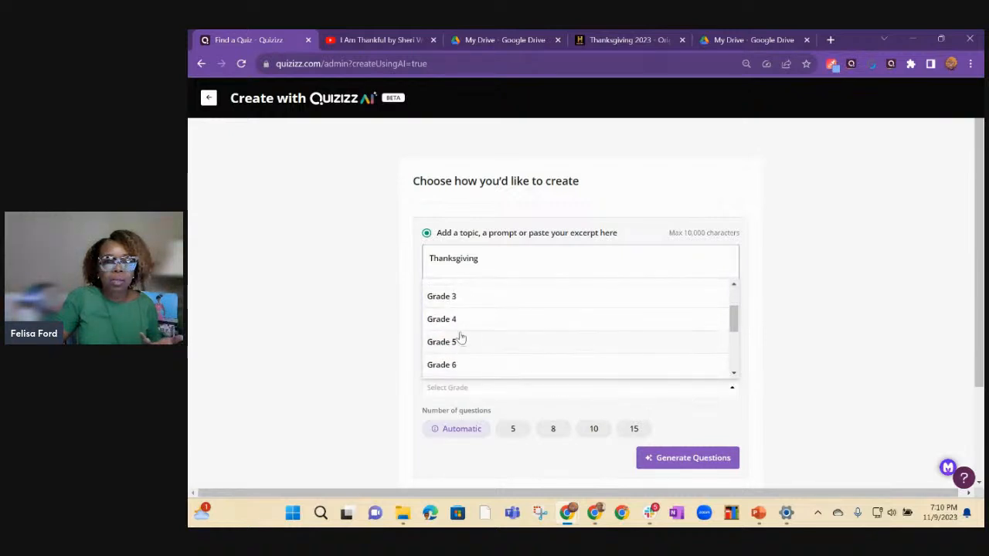
{"action": "left_click", "coordinate": [447, 322]}
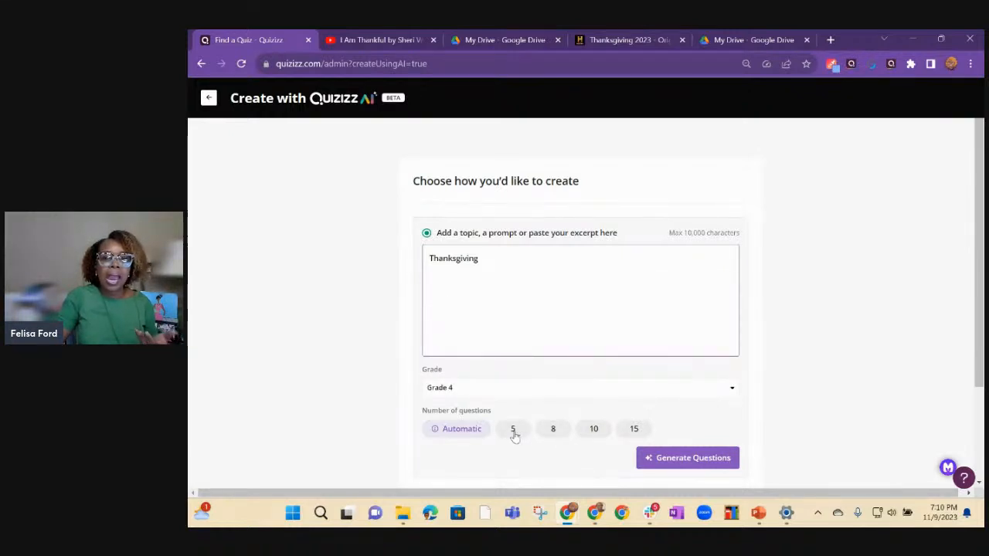
{"action": "left_click", "coordinate": [552, 431]}
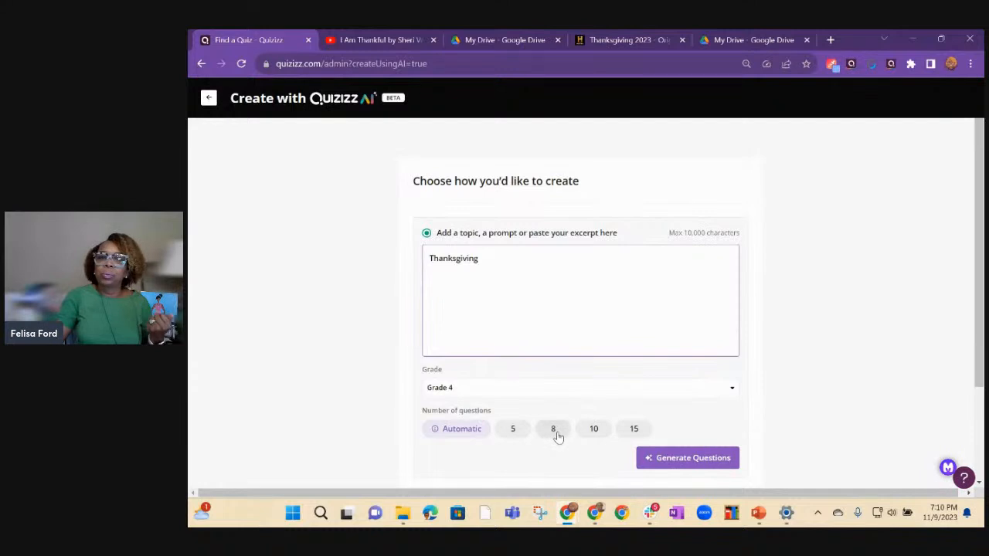
{"action": "left_click", "coordinate": [685, 459]}
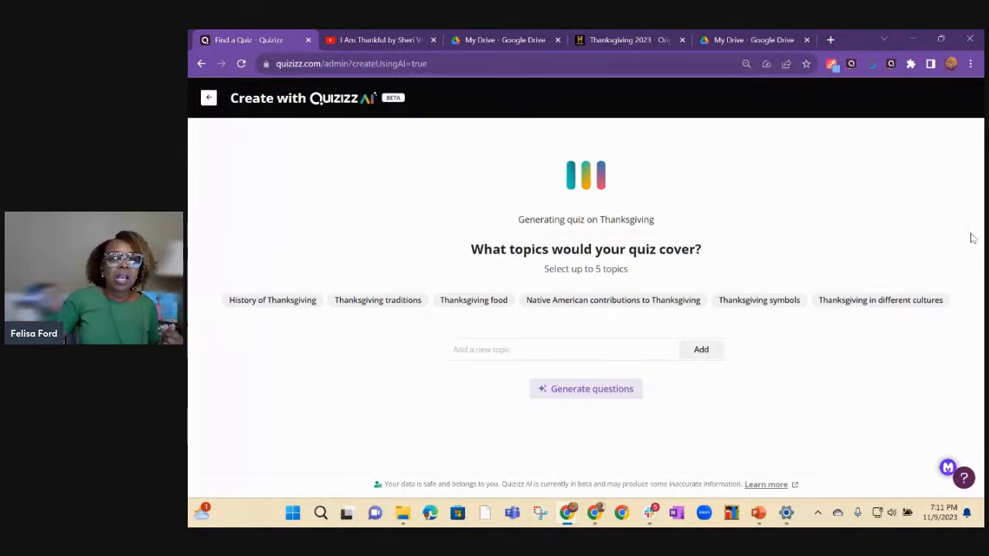
Choose the Thanksgiving topics history, traditions, food, Native American contributions and different cultures, and generate the questions.
{"action": "left_click", "coordinate": [275, 303]}
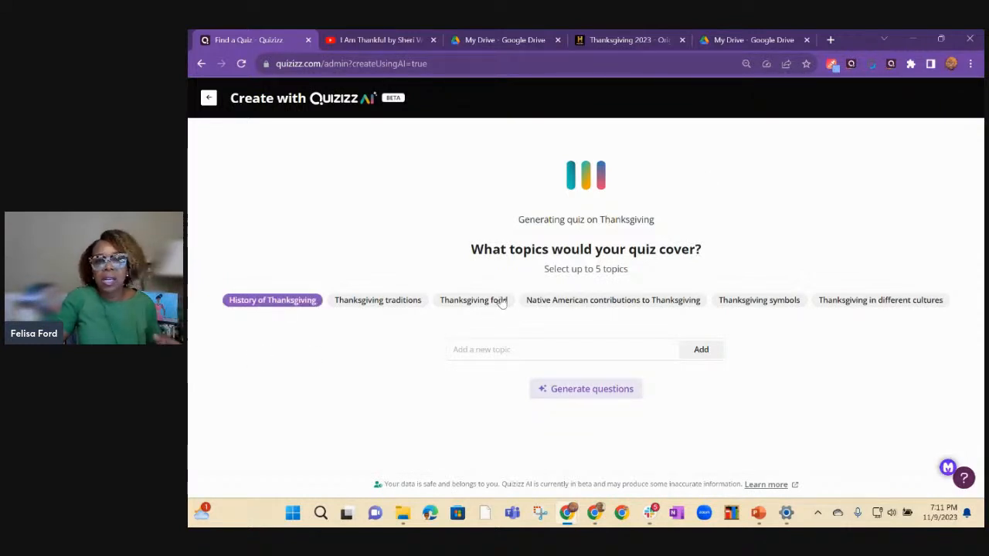
{"action": "left_click", "coordinate": [596, 303]}
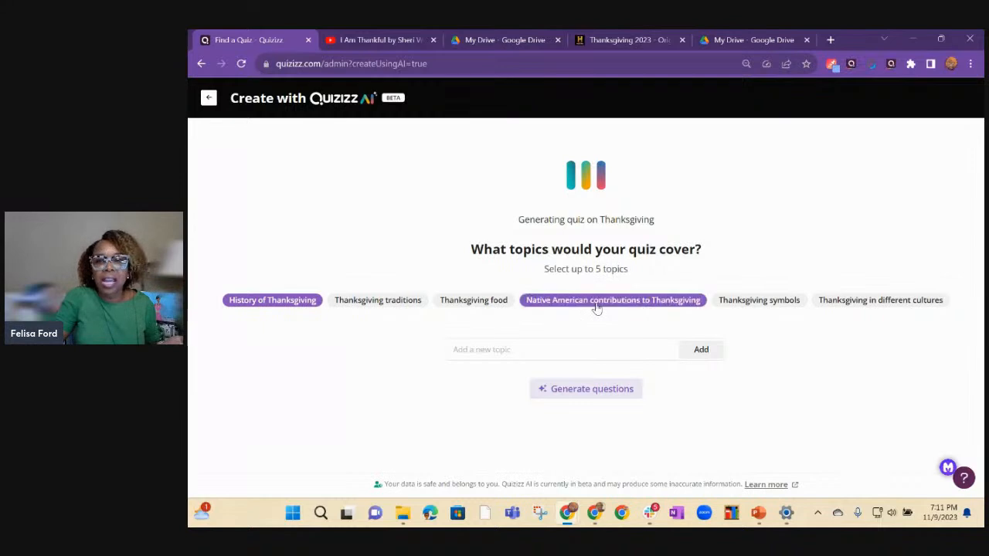
{"action": "left_click", "coordinate": [861, 306]}
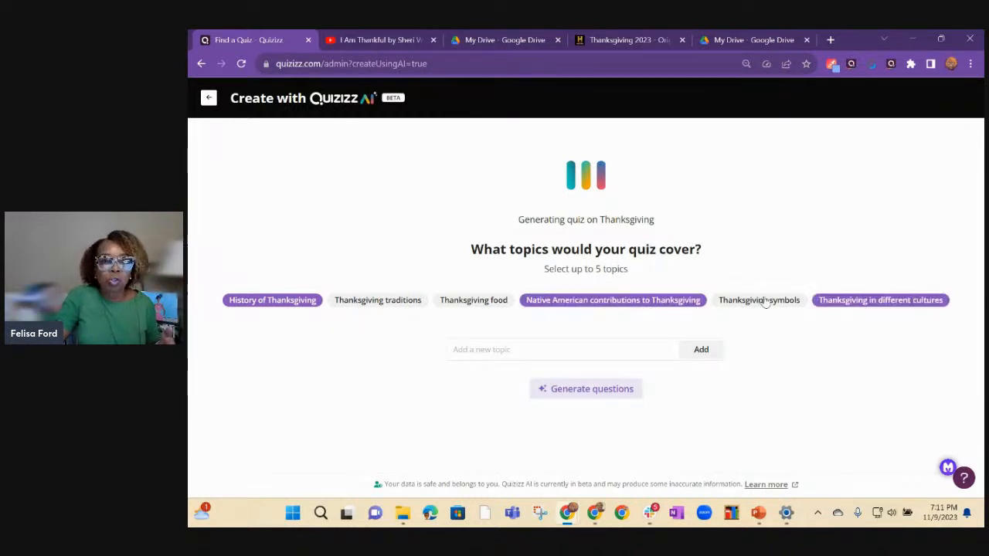
{"action": "left_click", "coordinate": [461, 303]}
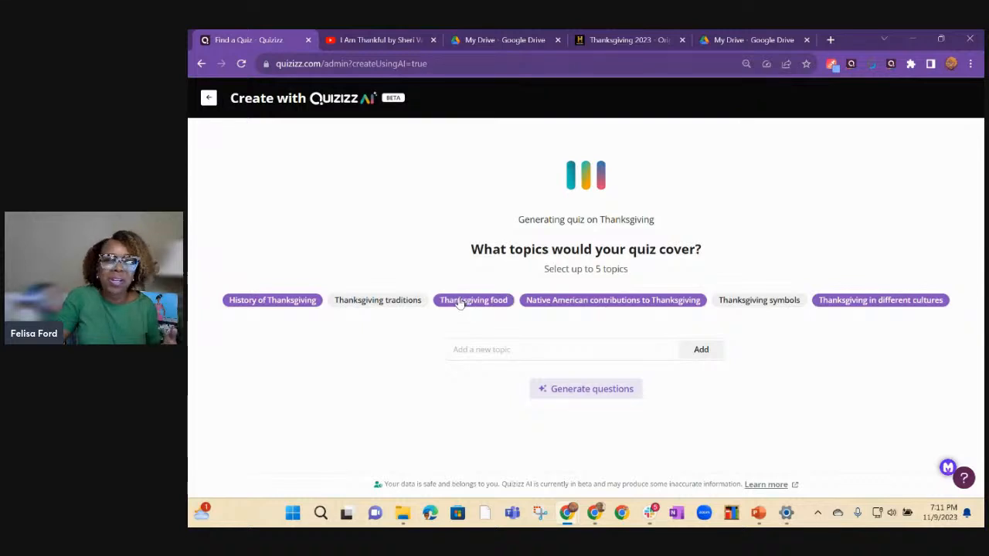
{"action": "left_click", "coordinate": [381, 303]}
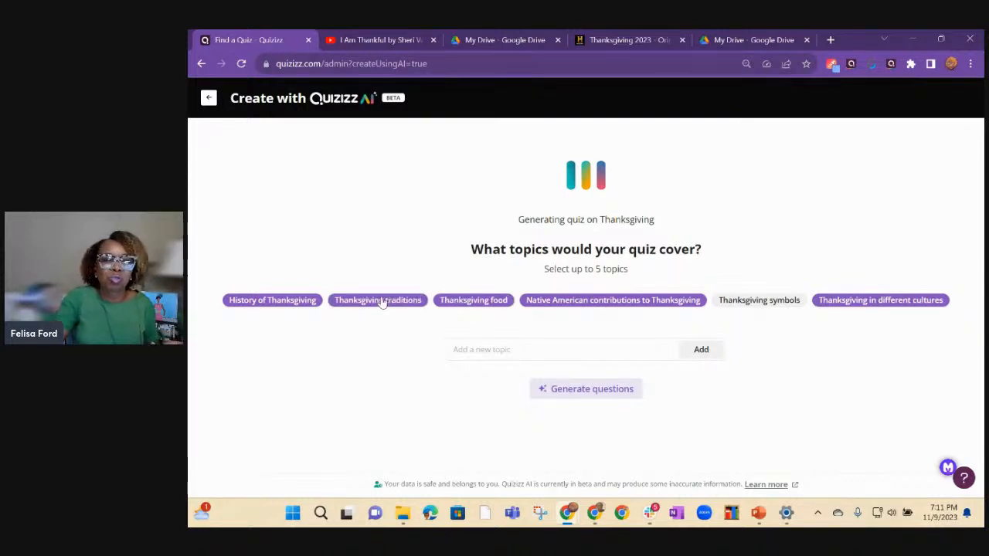
{"action": "left_click", "coordinate": [590, 390]}
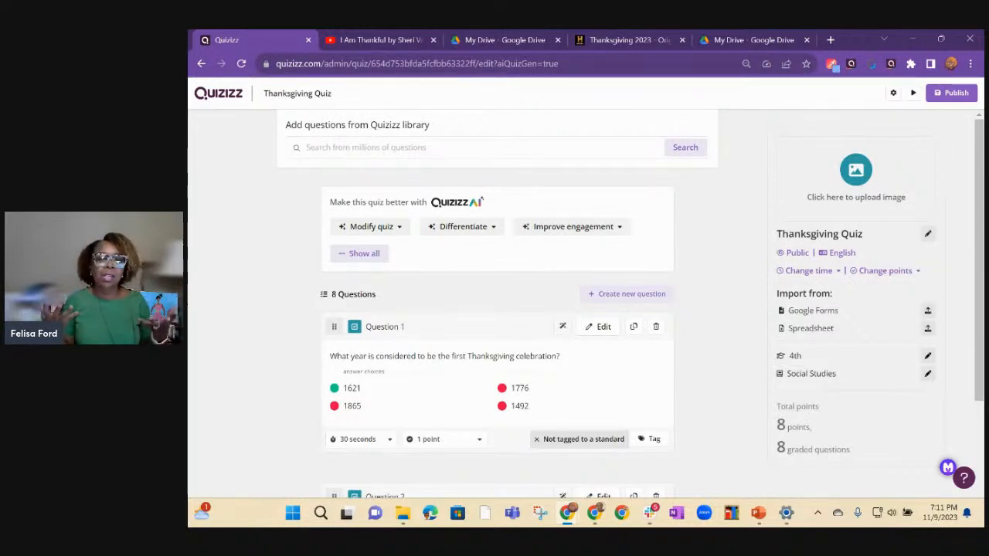
Examine the questions and answer choices of the generated Thanksgiving quiz.
{"action": "scroll", "coordinate": [447, 329], "scroll_direction": "down", "scroll_amount": 1}
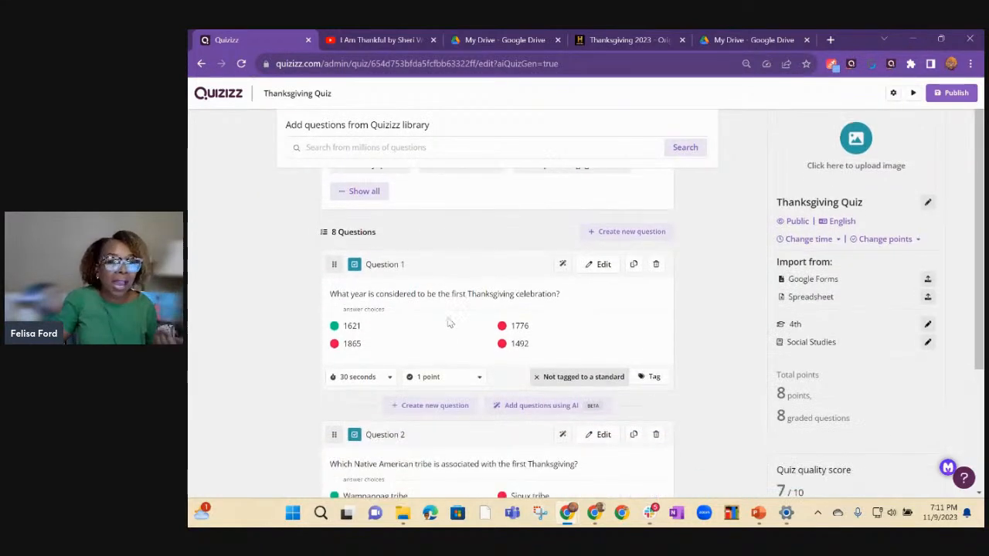
{"action": "scroll", "coordinate": [399, 329], "scroll_direction": "down", "scroll_amount": 1}
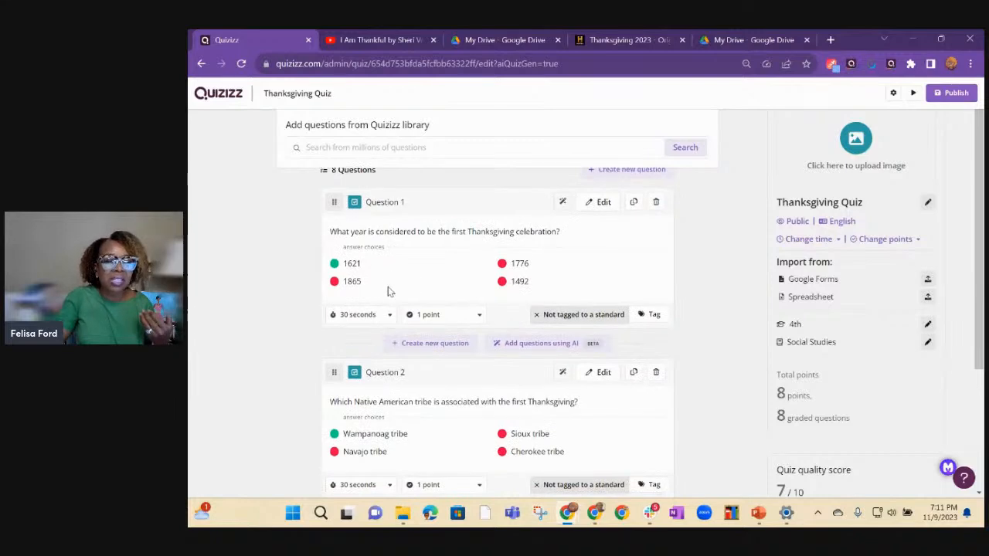
{"action": "scroll", "coordinate": [389, 291], "scroll_direction": "down", "scroll_amount": 1}
{"action": "scroll", "coordinate": [411, 370], "scroll_direction": "down", "scroll_amount": 4}
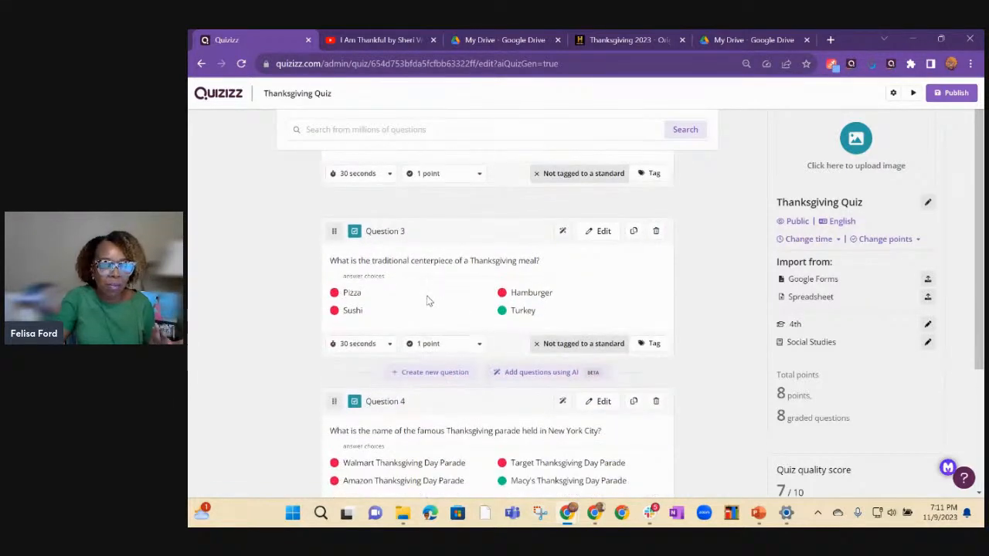
{"action": "scroll", "coordinate": [441, 327], "scroll_direction": "down", "scroll_amount": 3}
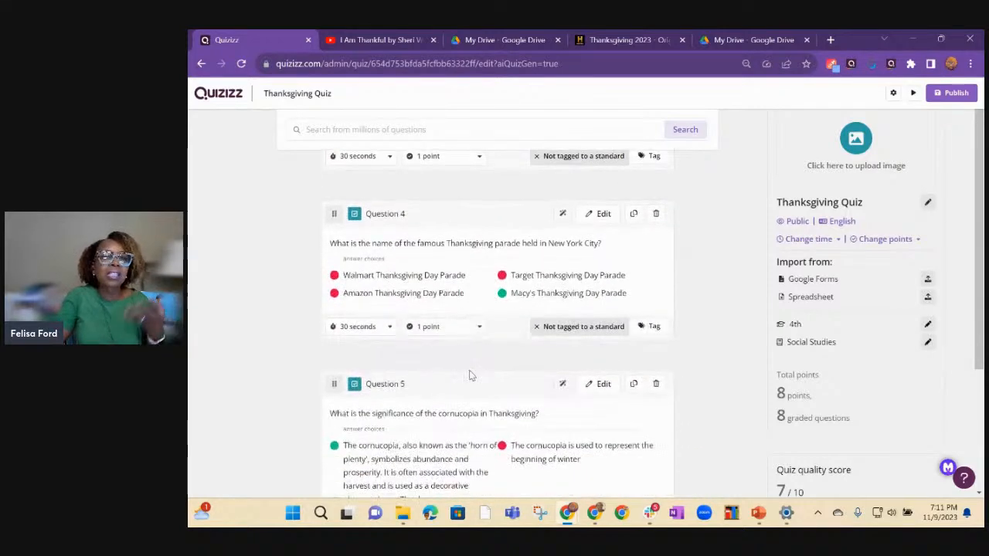
{"action": "scroll", "coordinate": [470, 376], "scroll_direction": "down", "scroll_amount": 12}
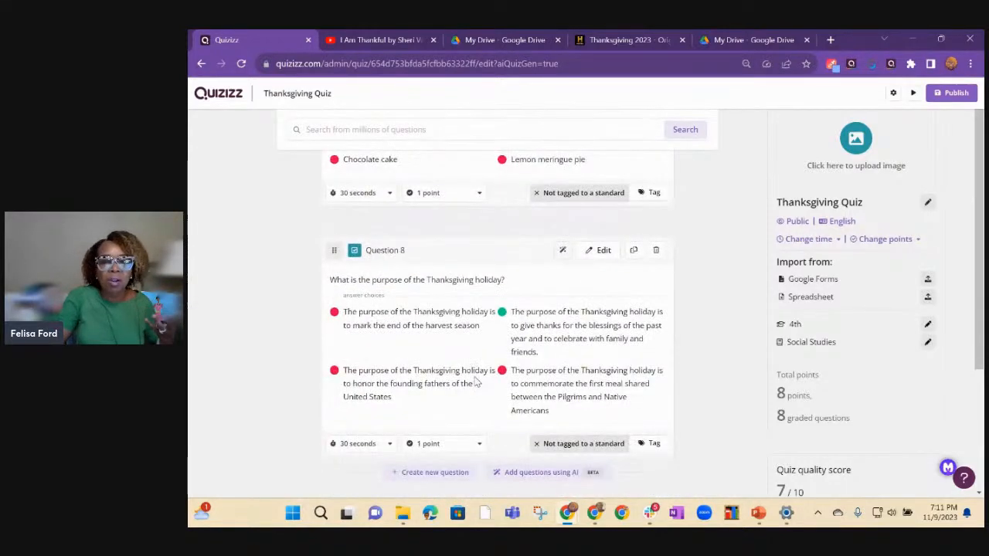
{"action": "scroll", "coordinate": [477, 381], "scroll_direction": "up", "scroll_amount": 7}
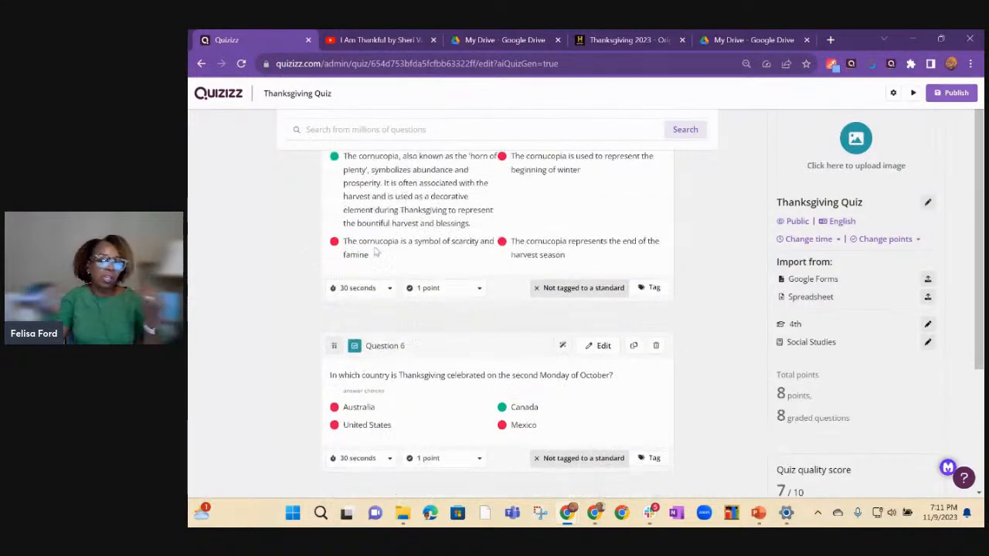
{"action": "scroll", "coordinate": [292, 167], "scroll_direction": "up", "scroll_amount": 5}
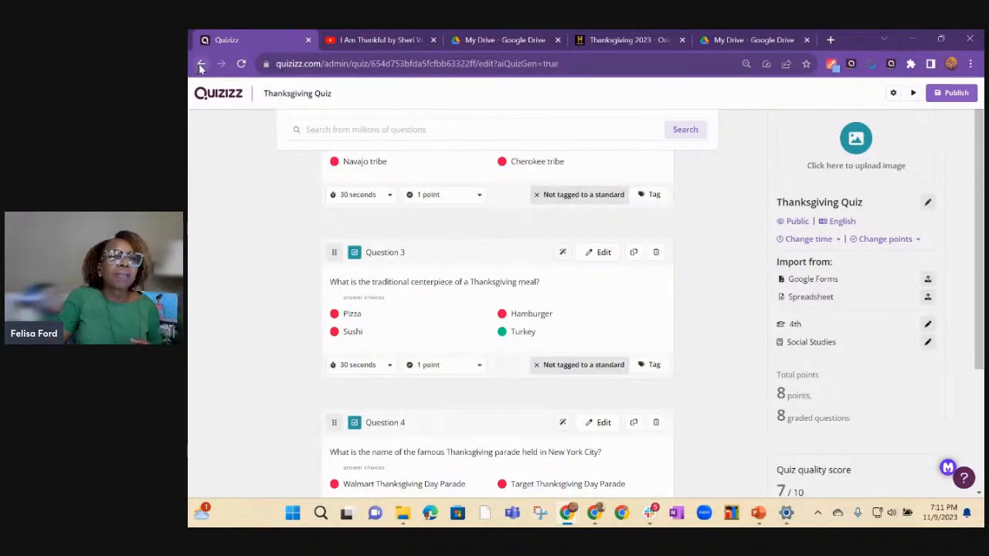
Leave the generated Thanksgiving quiz and start a new AI quiz created from a web link.
{"action": "left_click", "coordinate": [200, 65]}
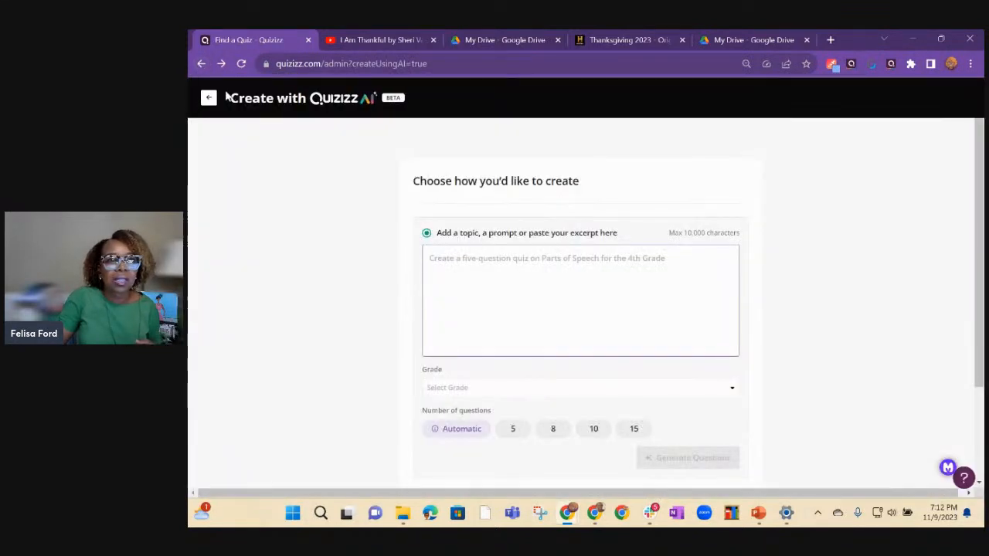
{"action": "left_click", "coordinate": [199, 97]}
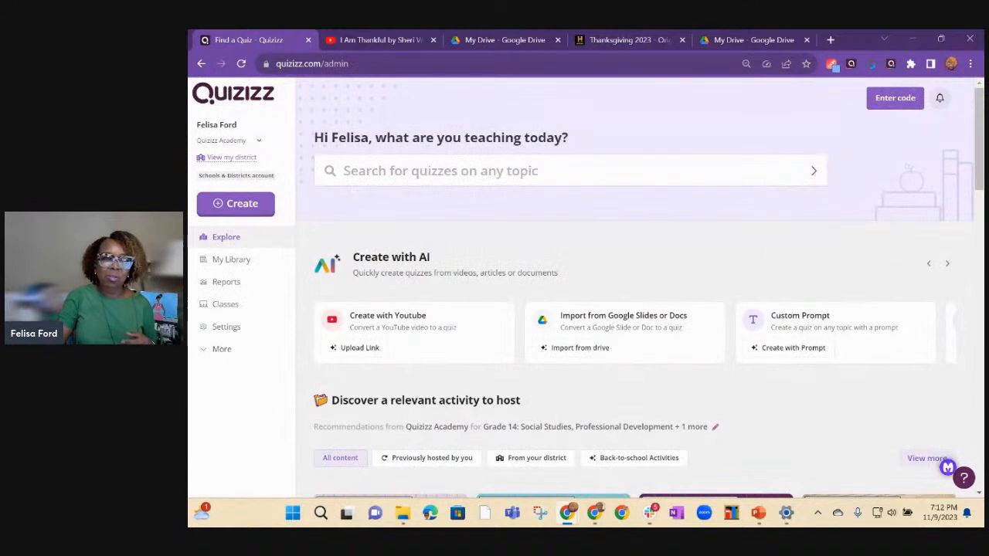
{"action": "left_click", "coordinate": [947, 265]}
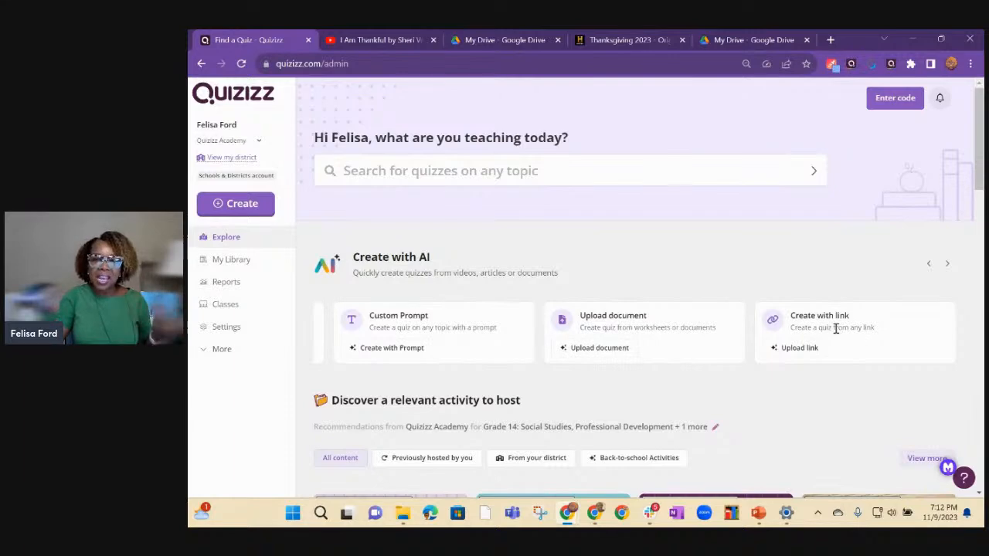
{"action": "left_click", "coordinate": [804, 348]}
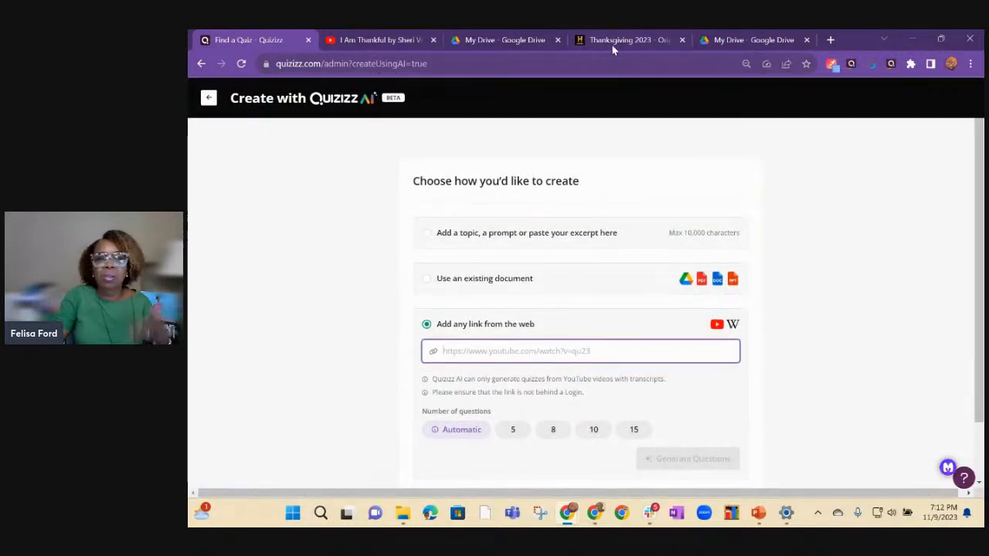
Copy the web address of the open History.com article "Thanksgiving 2023".
{"action": "mouse_move", "coordinate": [619, 42]}
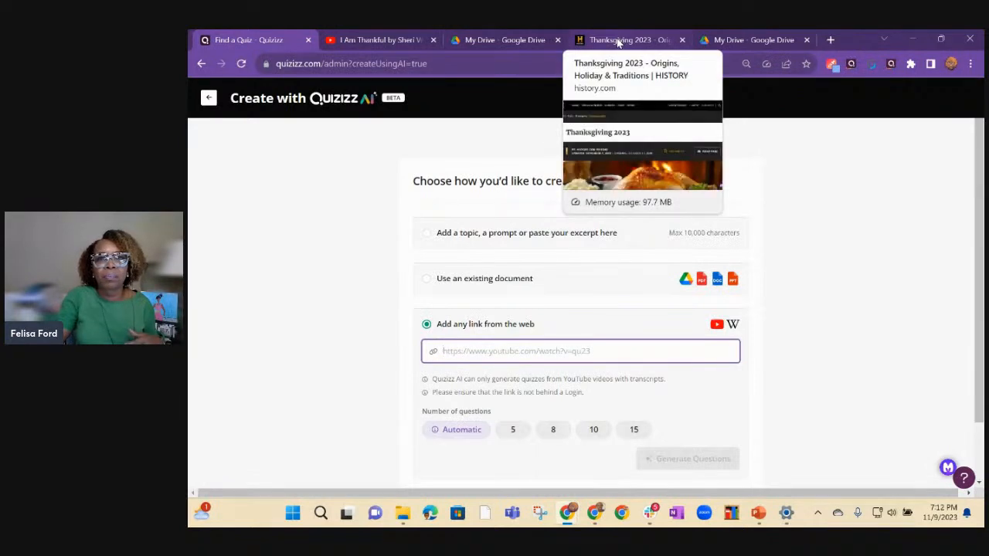
{"action": "left_click", "coordinate": [619, 42]}
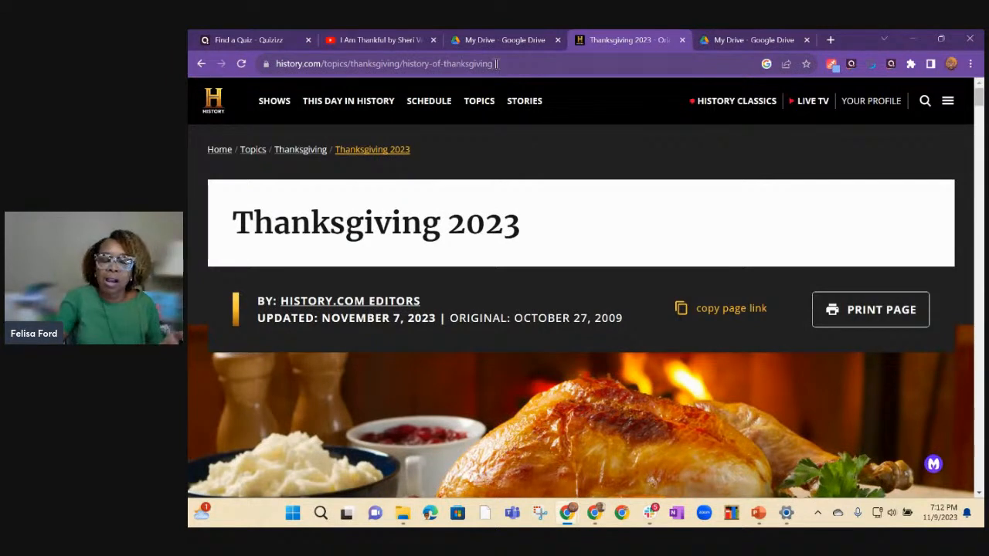
{"action": "left_click", "coordinate": [491, 65]}
{"action": "right_click", "coordinate": [484, 67]}
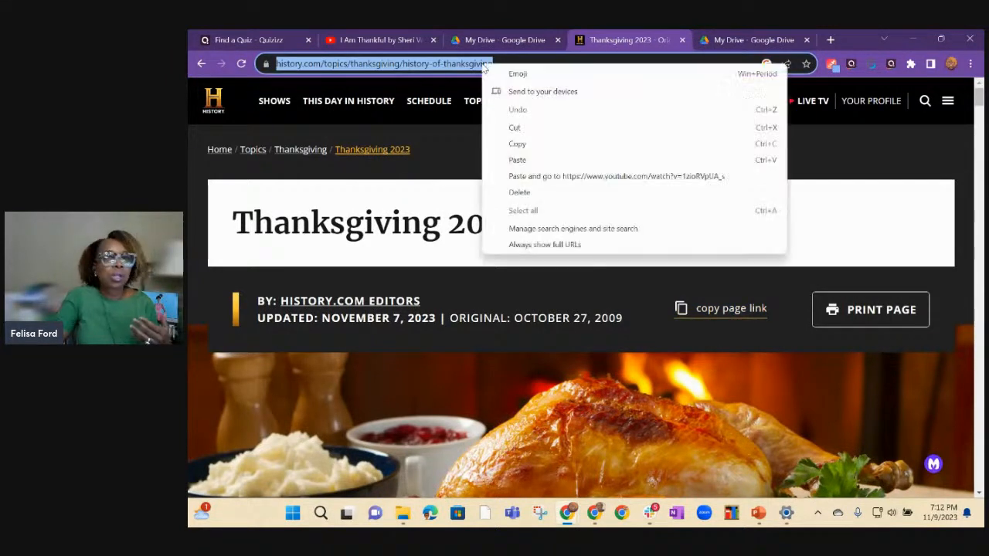
{"action": "left_click", "coordinate": [520, 147]}
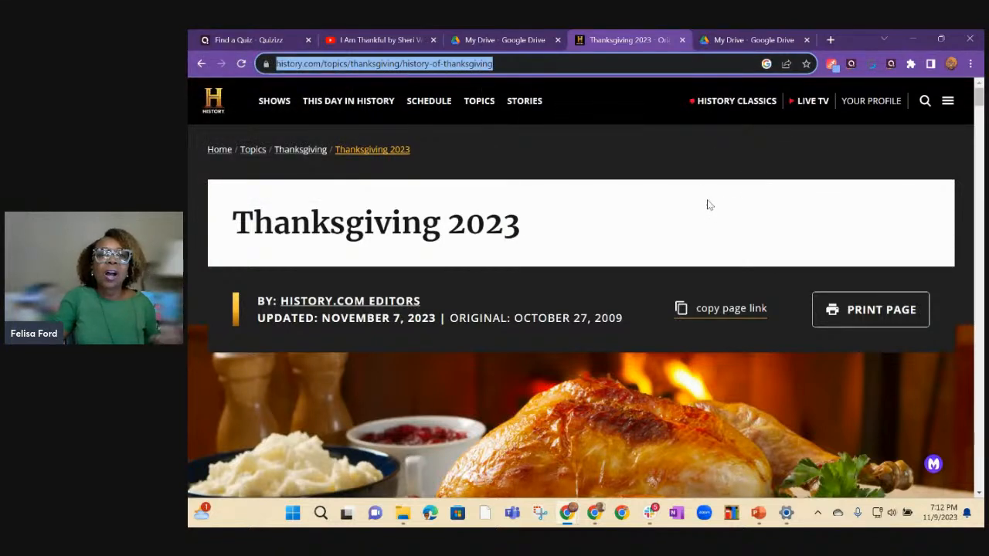
Generate a 5-question quiz from the copied history.com/topics/thanksgiving/history-of-thanksgiving link and look through its questions.
{"action": "left_click", "coordinate": [255, 39]}
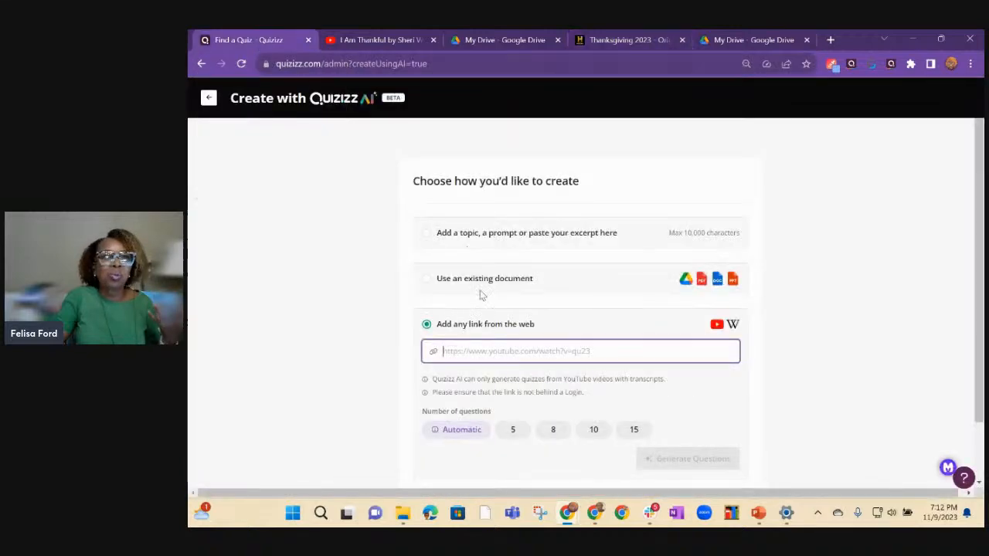
{"action": "right_click", "coordinate": [463, 351]}
{"action": "left_click", "coordinate": [482, 241]}
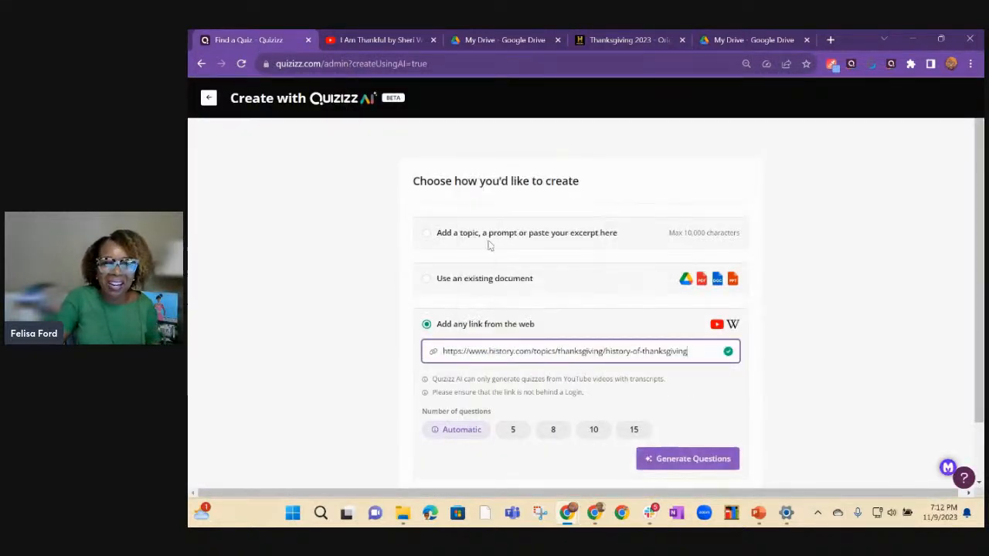
{"action": "left_click", "coordinate": [516, 433]}
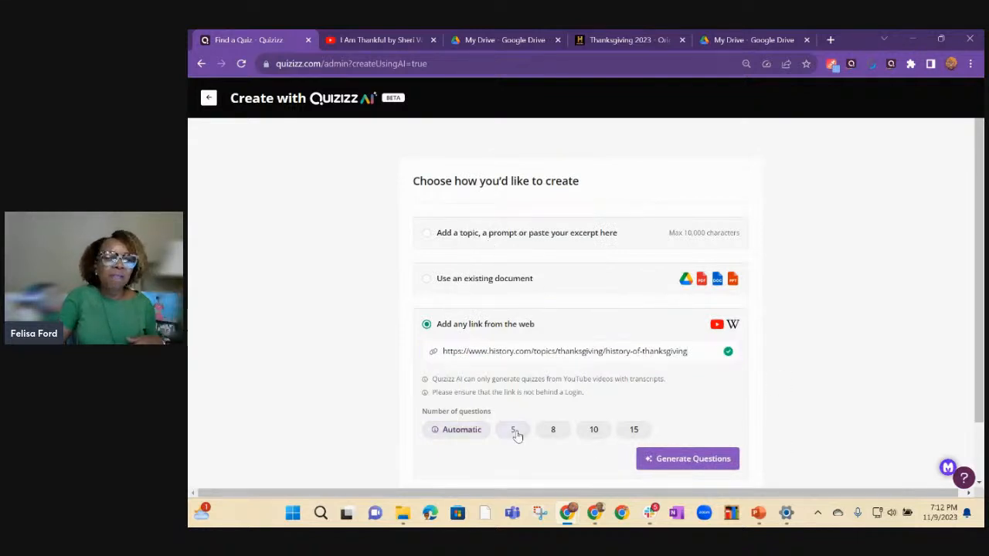
{"action": "left_click", "coordinate": [685, 464]}
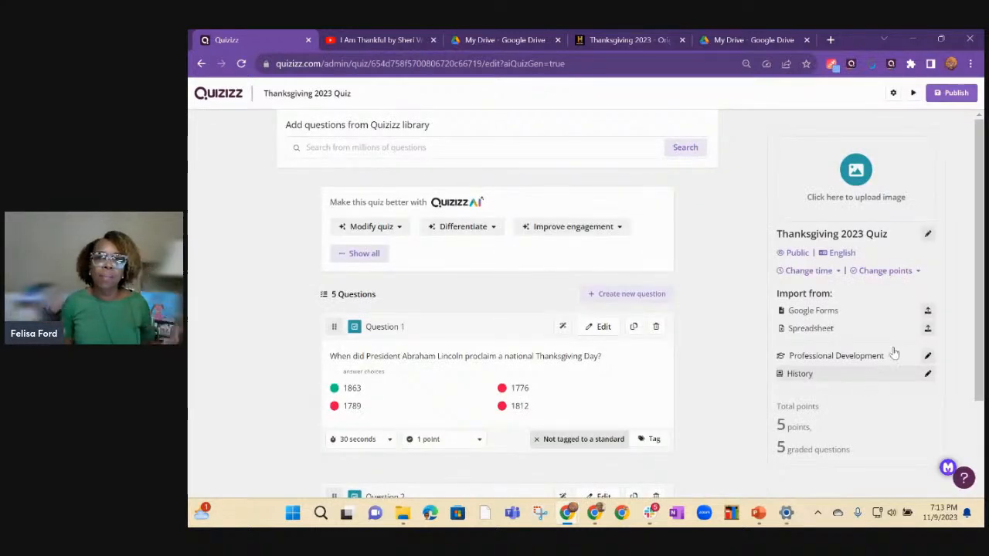
{"action": "scroll", "coordinate": [619, 281], "scroll_direction": "down", "scroll_amount": 1}
{"action": "scroll", "coordinate": [634, 280], "scroll_direction": "down", "scroll_amount": 9}
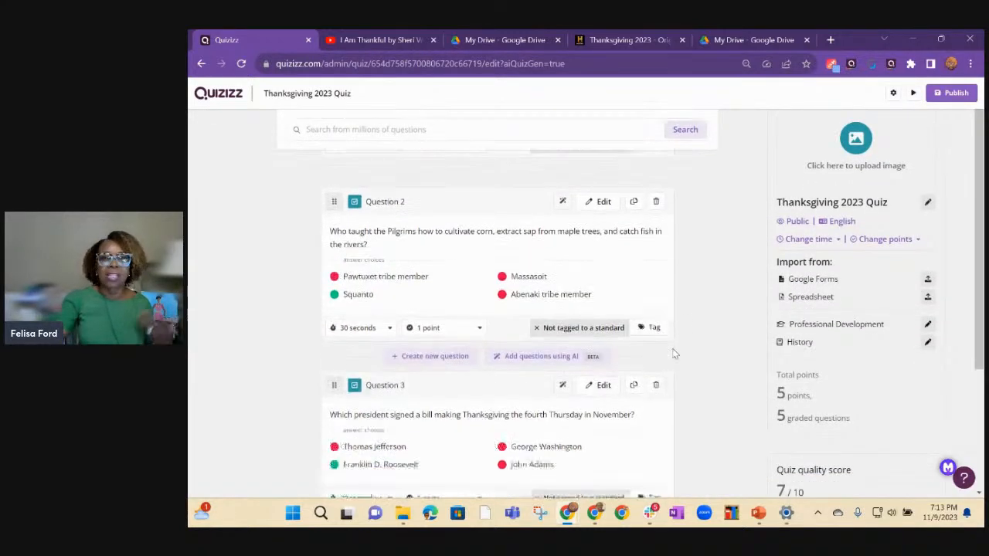
{"action": "scroll", "coordinate": [675, 351], "scroll_direction": "up", "scroll_amount": 10}
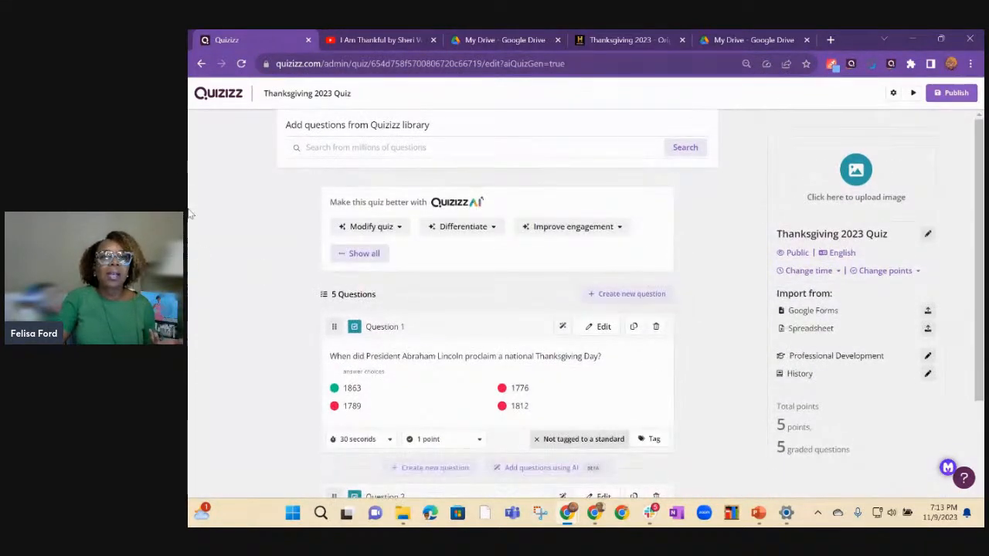
Return to the Quizizz home page and start creating a new lesson with Quizizz AI.
{"action": "left_click", "coordinate": [202, 64]}
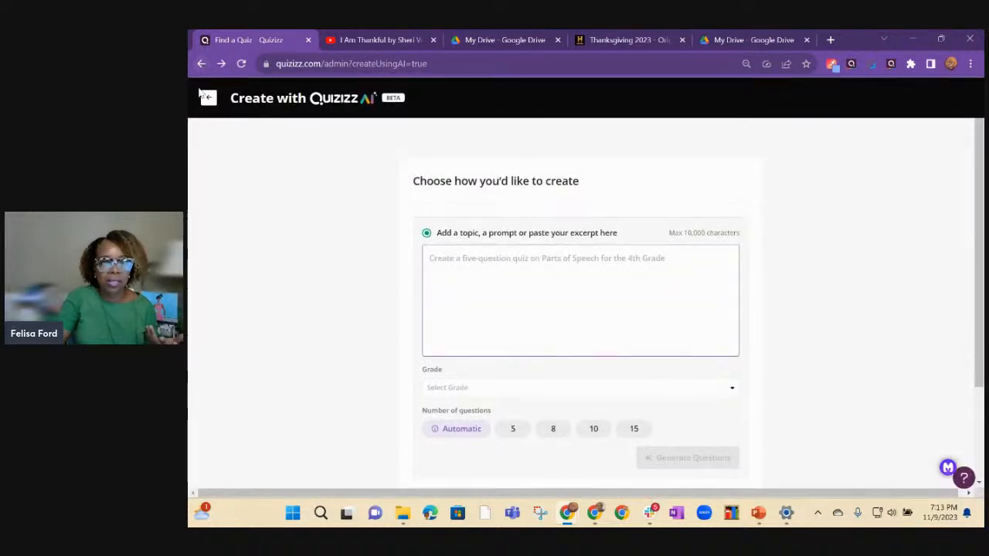
{"action": "left_click", "coordinate": [201, 99]}
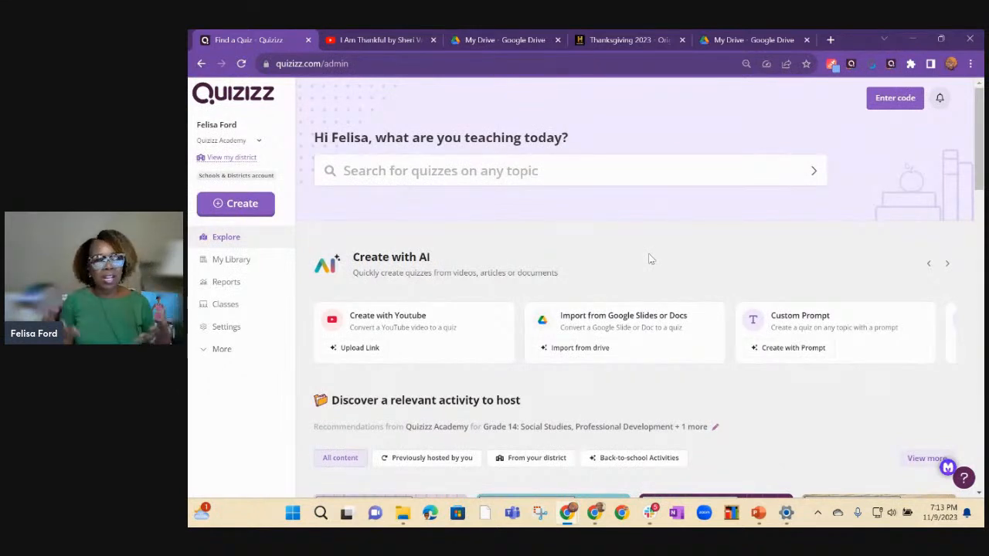
{"action": "left_click", "coordinate": [243, 204]}
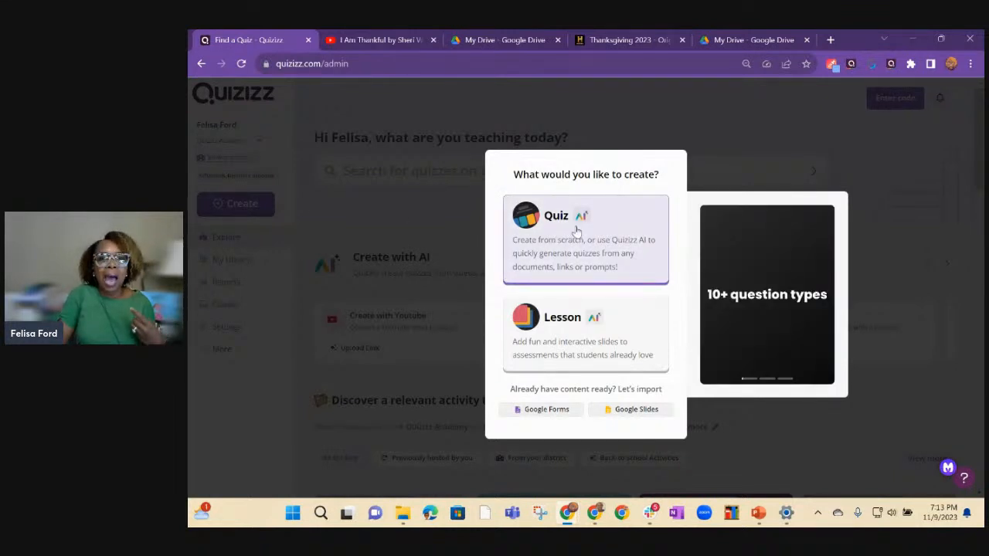
{"action": "left_click", "coordinate": [571, 347]}
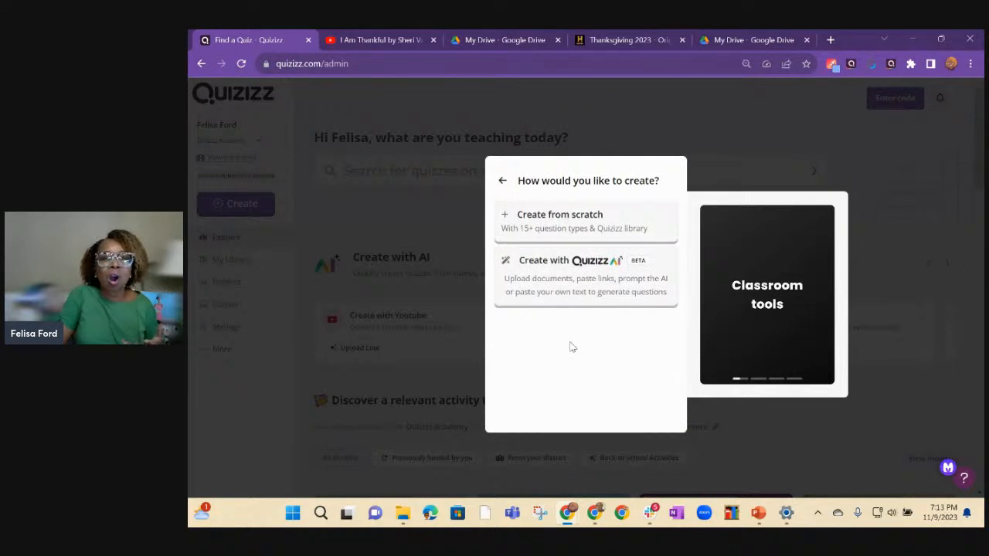
{"action": "left_click", "coordinate": [552, 280]}
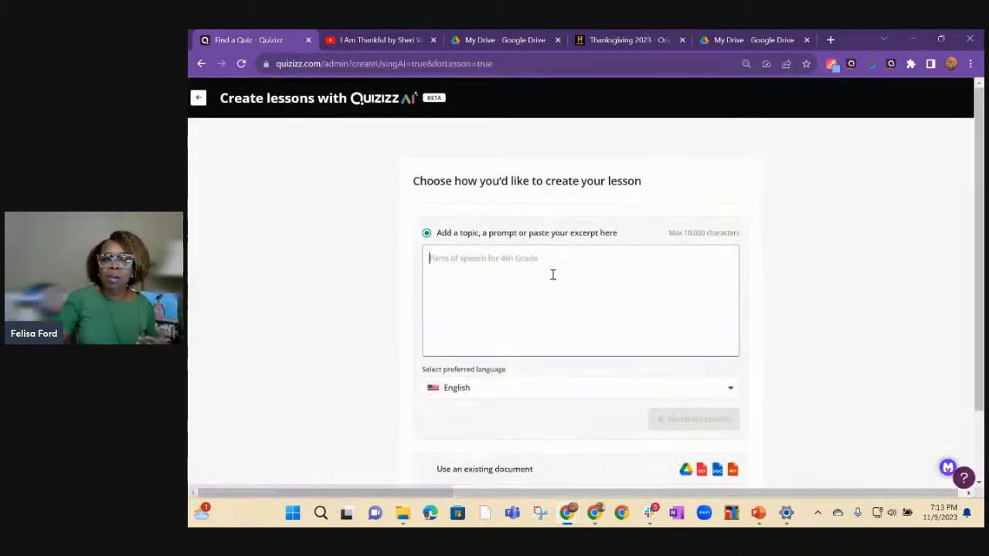
Enter "First Thanksgiving" as the lesson topic and start generating the lesson in English.
{"action": "left_click", "coordinate": [473, 265]}
{"action": "type", "text": "F"}
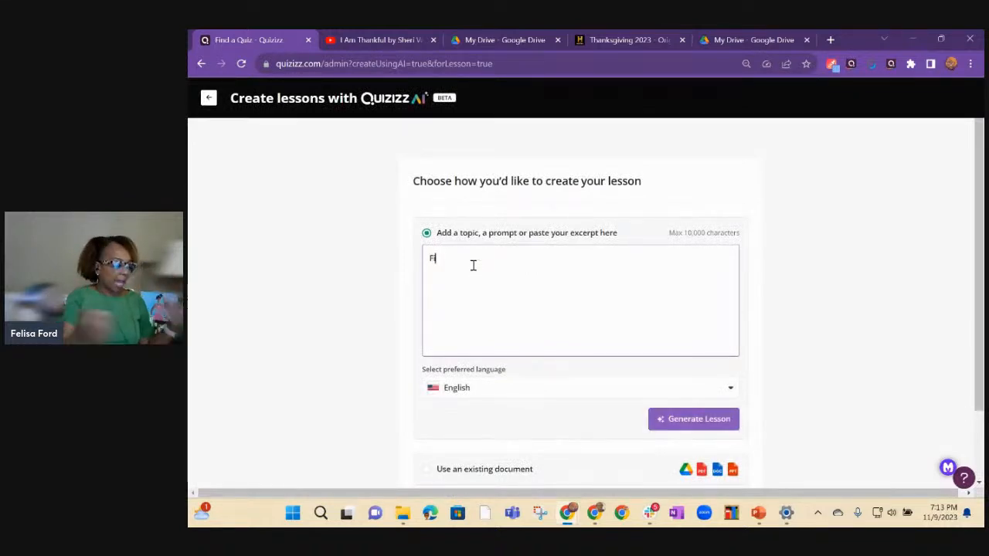
{"action": "type", "text": "irst Thanksgiving"}
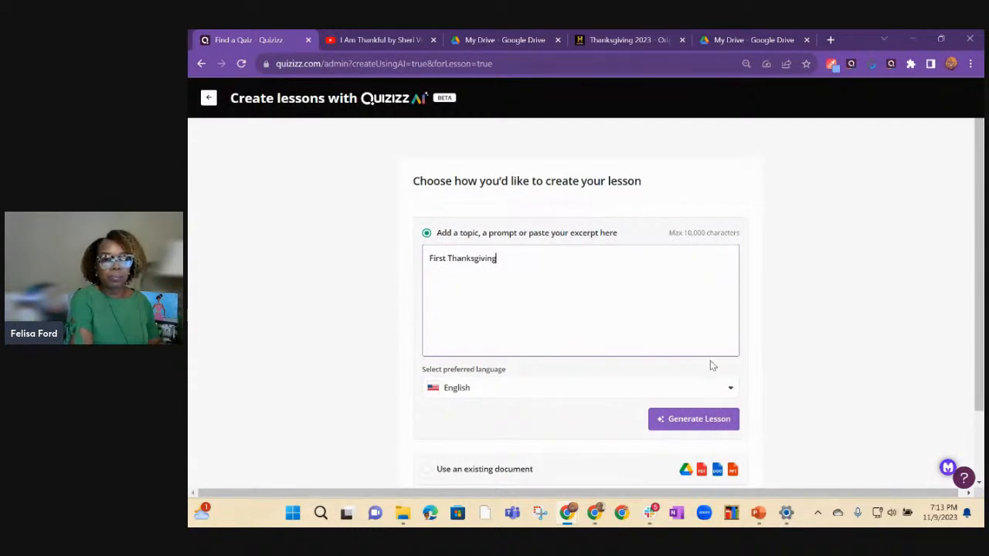
{"action": "scroll", "coordinate": [791, 397], "scroll_direction": "down", "scroll_amount": 1}
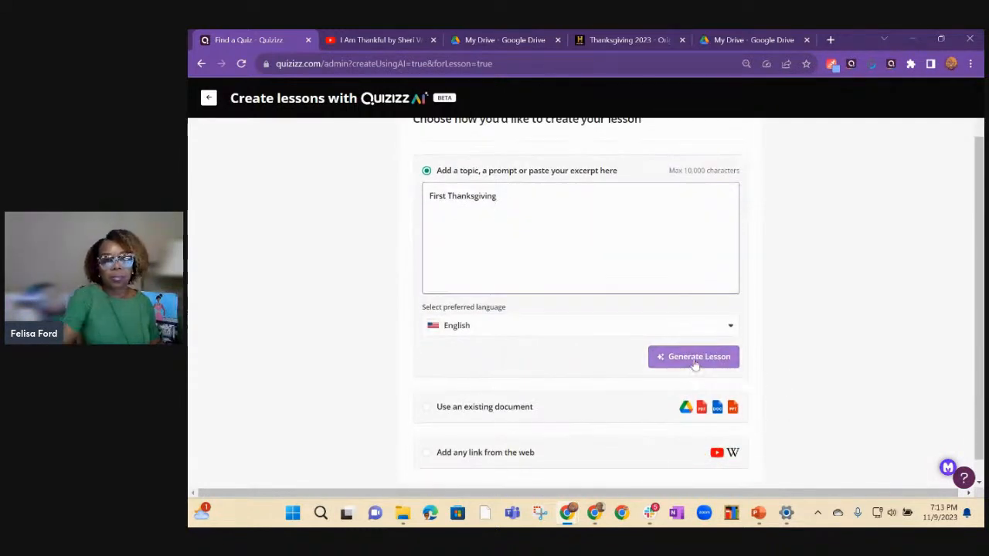
{"action": "left_click", "coordinate": [690, 358]}
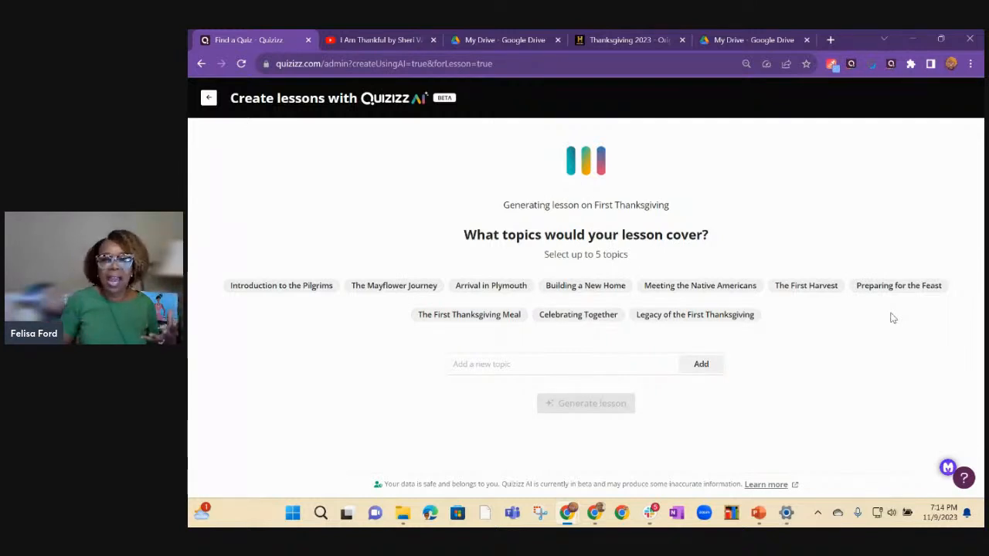
Choose the lesson topics Introduction to the Pilgrims, The Mayflower Journey, Meeting the Native Americans, The First Harvest and Celebrating Together, and generate the lesson.
{"action": "left_click", "coordinate": [290, 287]}
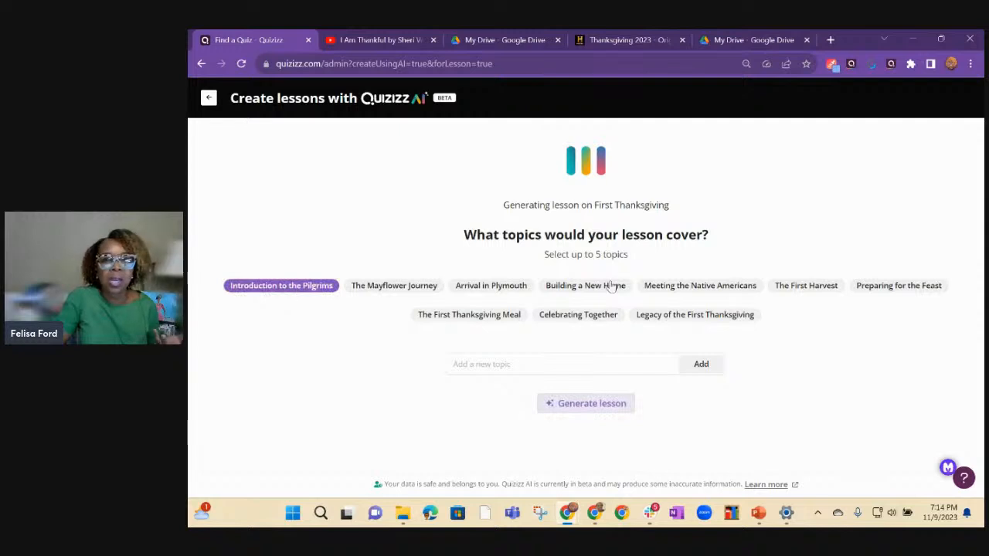
{"action": "left_click", "coordinate": [401, 289]}
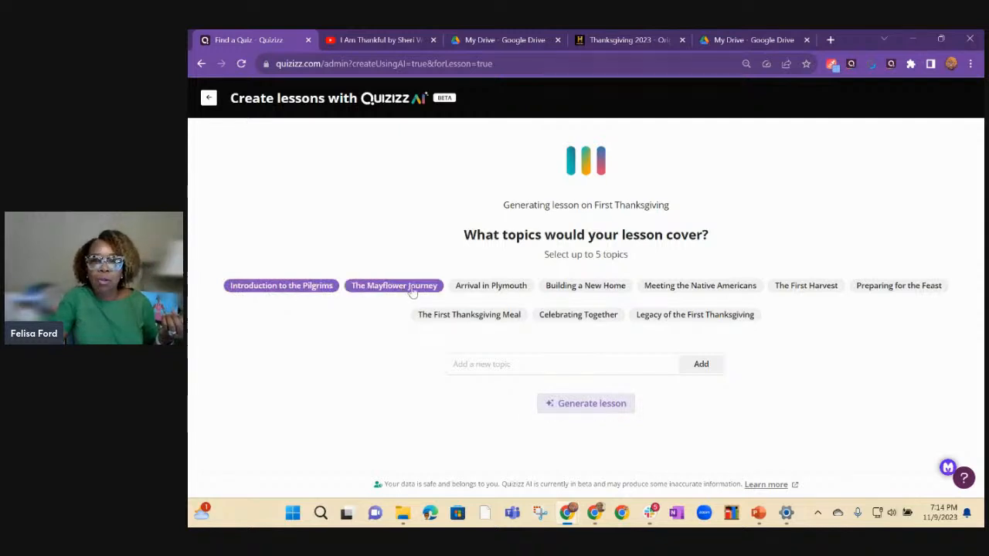
{"action": "left_click", "coordinate": [711, 287]}
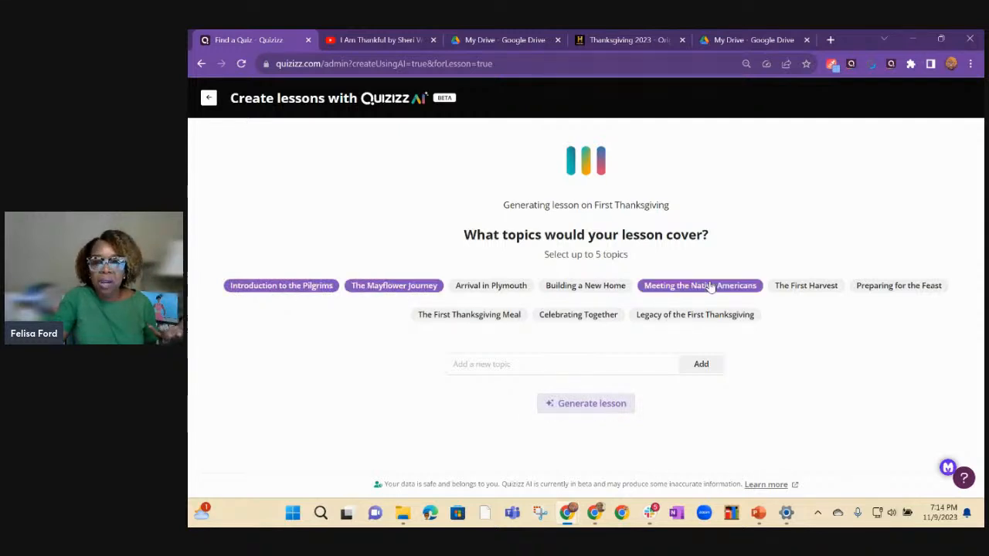
{"action": "left_click", "coordinate": [824, 289]}
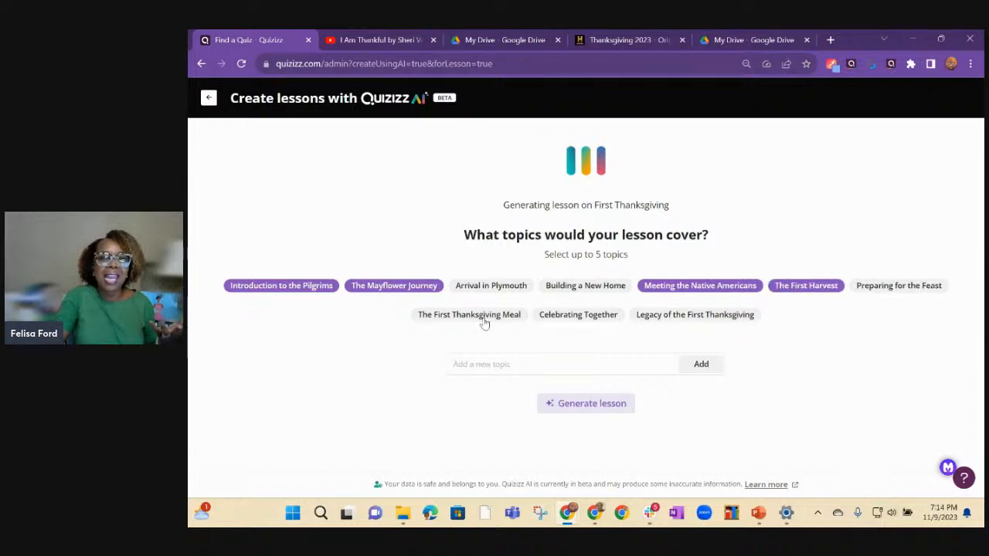
{"action": "left_click", "coordinate": [576, 319]}
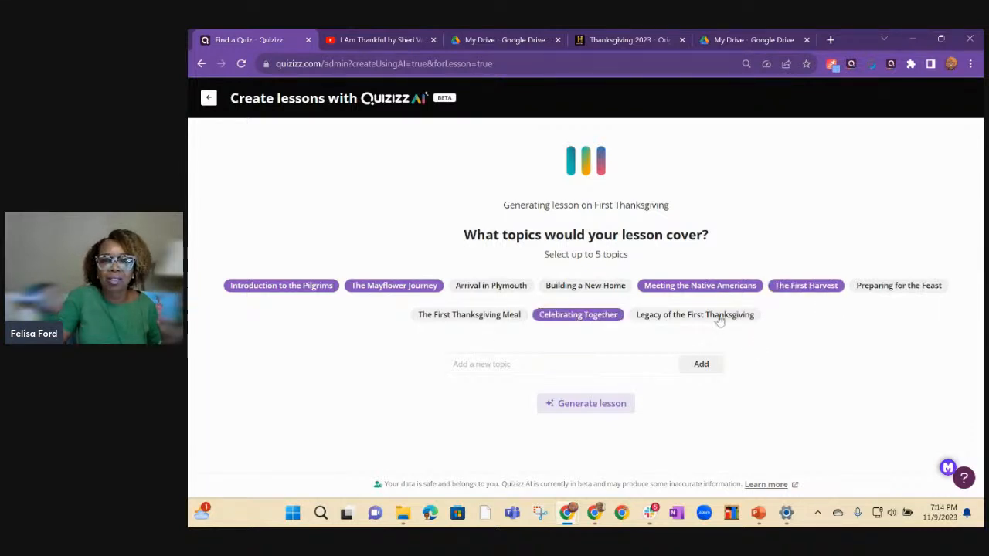
{"action": "left_click", "coordinate": [590, 406]}
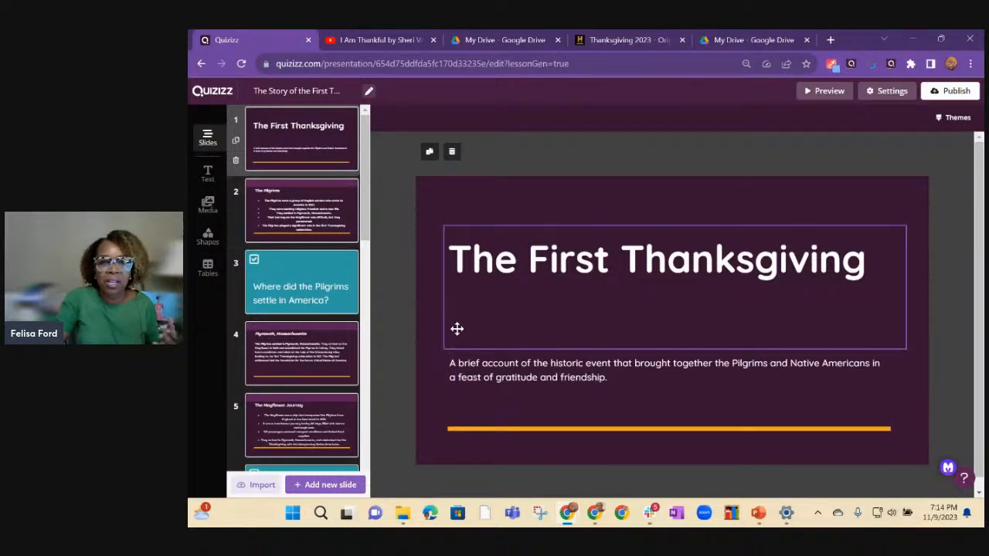
Examine the content and question slides of the generated First Thanksgiving lesson and the slide types available for adding a new slide.
{"action": "left_click", "coordinate": [314, 209]}
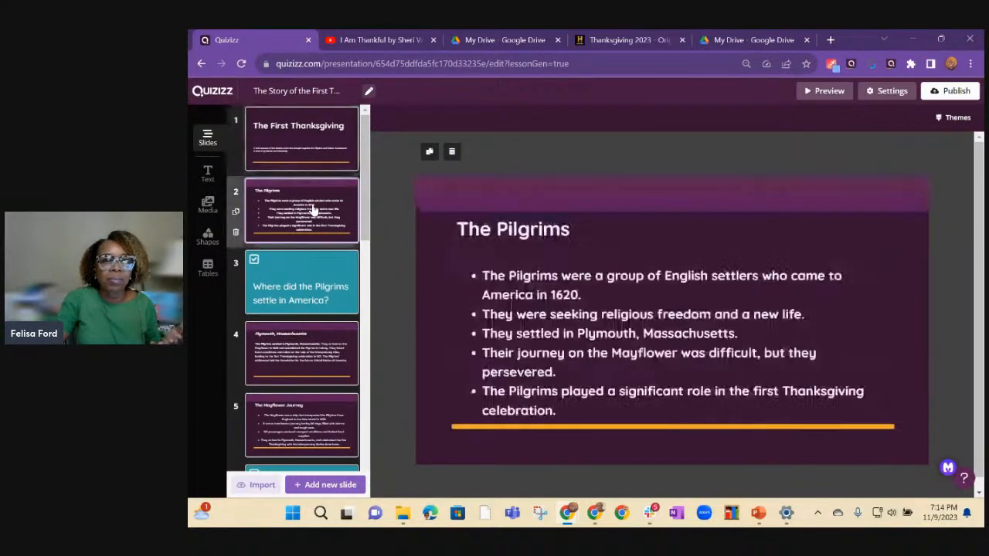
{"action": "left_click", "coordinate": [296, 292]}
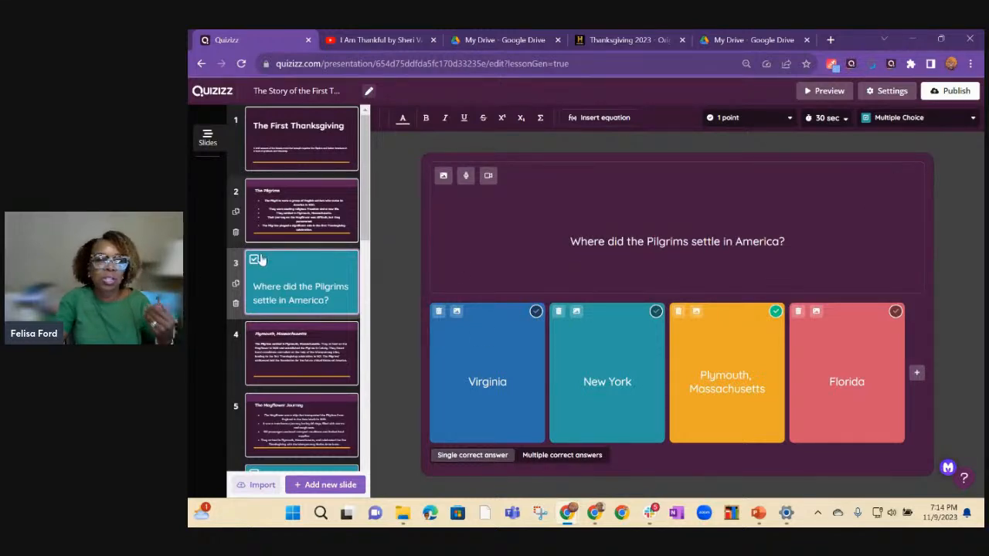
{"action": "scroll", "coordinate": [296, 348], "scroll_direction": "down", "scroll_amount": 1}
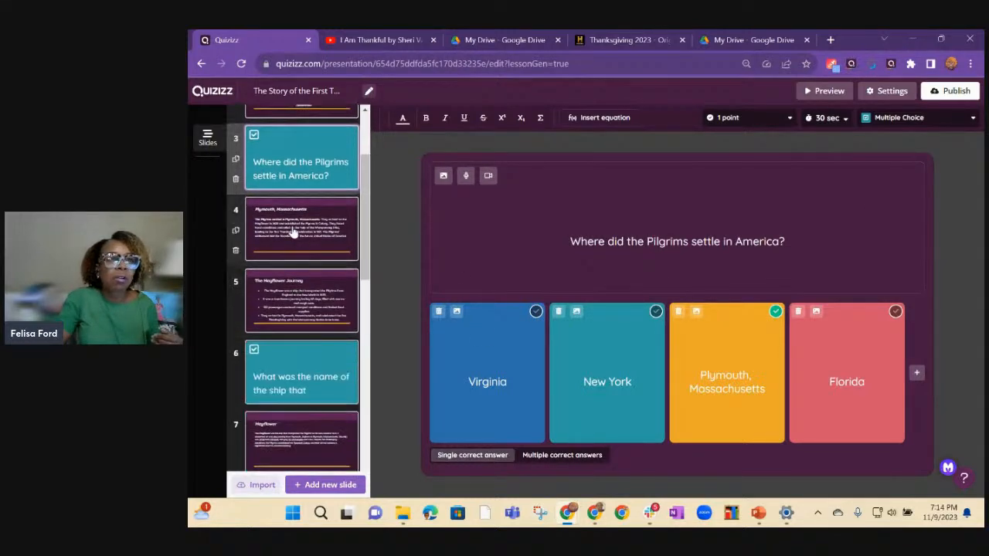
{"action": "left_click", "coordinate": [290, 231]}
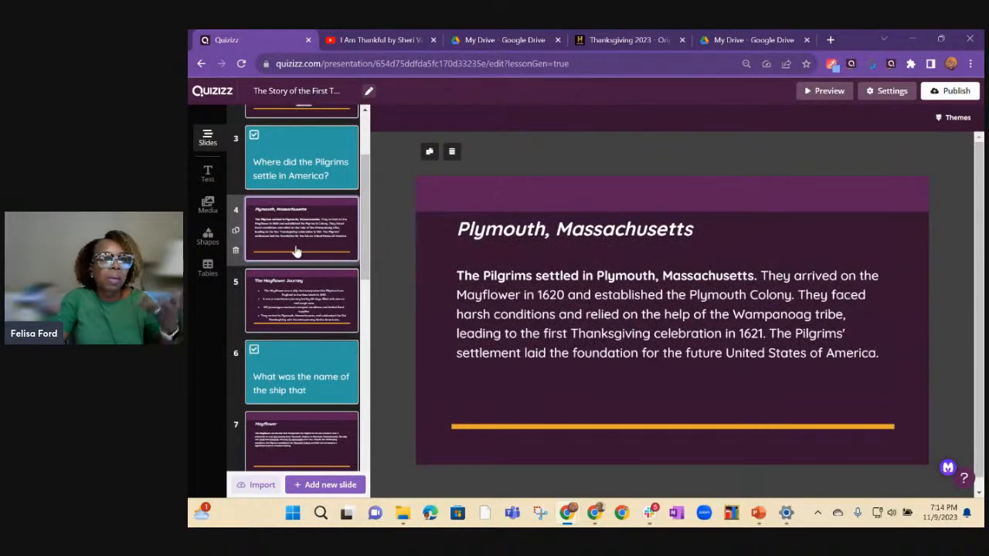
{"action": "scroll", "coordinate": [291, 303], "scroll_direction": "down", "scroll_amount": 8}
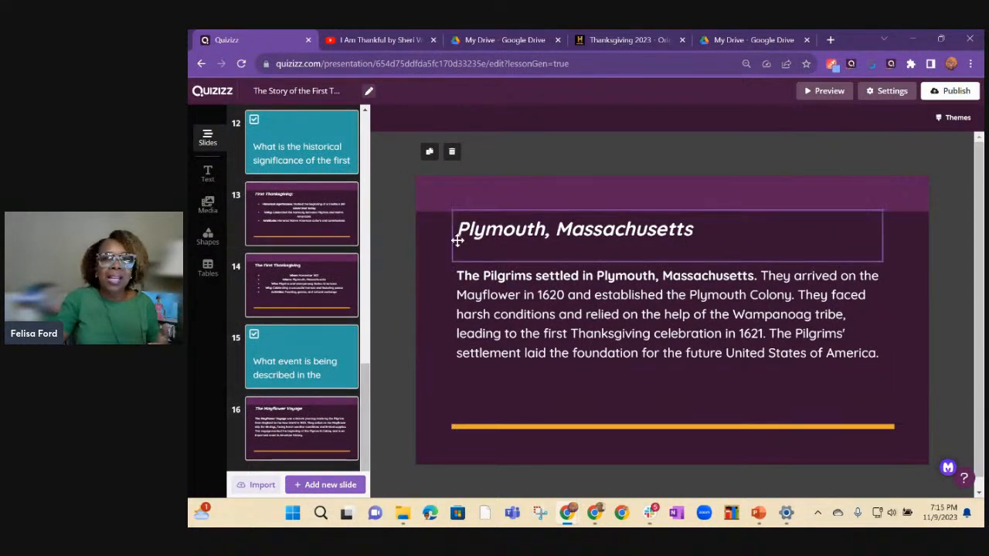
{"action": "left_click", "coordinate": [299, 485]}
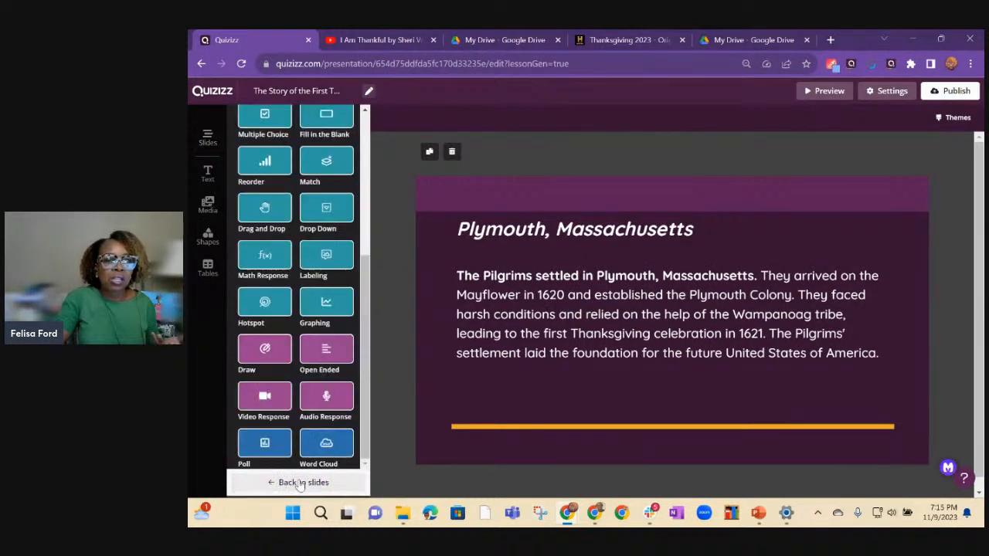
Apply the light theme with serif headings and a pink accent to all slides of the lesson and return to the slide list.
{"action": "scroll", "coordinate": [313, 220], "scroll_direction": "up", "scroll_amount": 5}
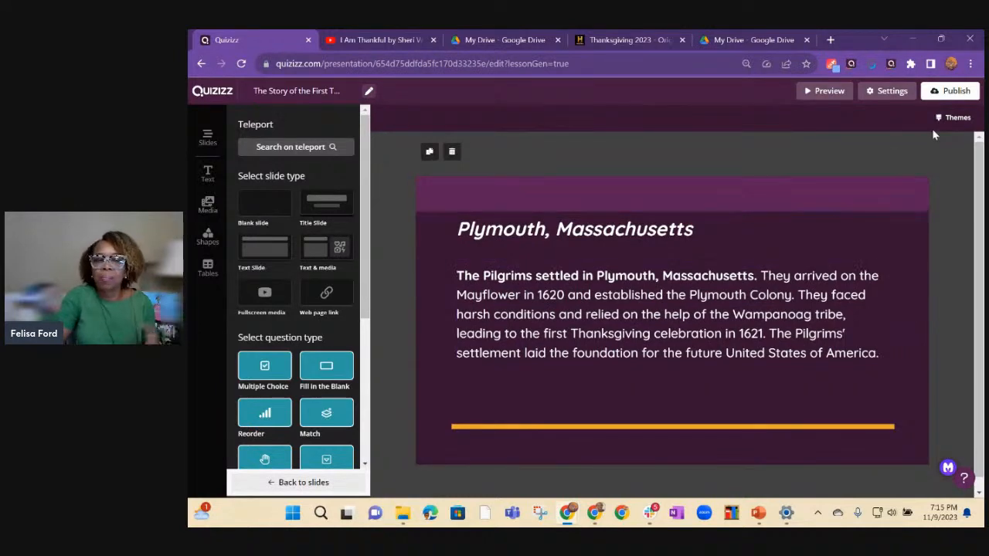
{"action": "left_click", "coordinate": [955, 120]}
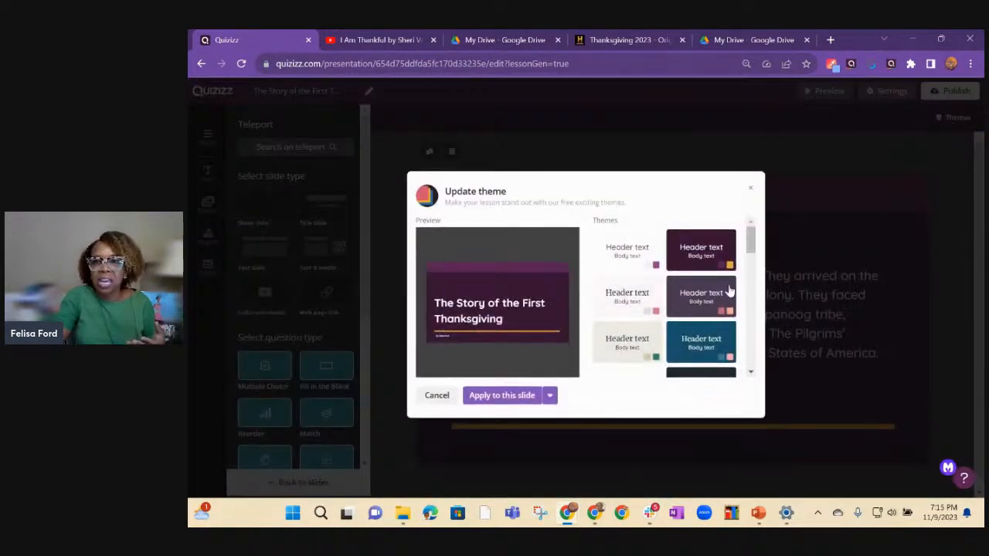
{"action": "left_click", "coordinate": [624, 300]}
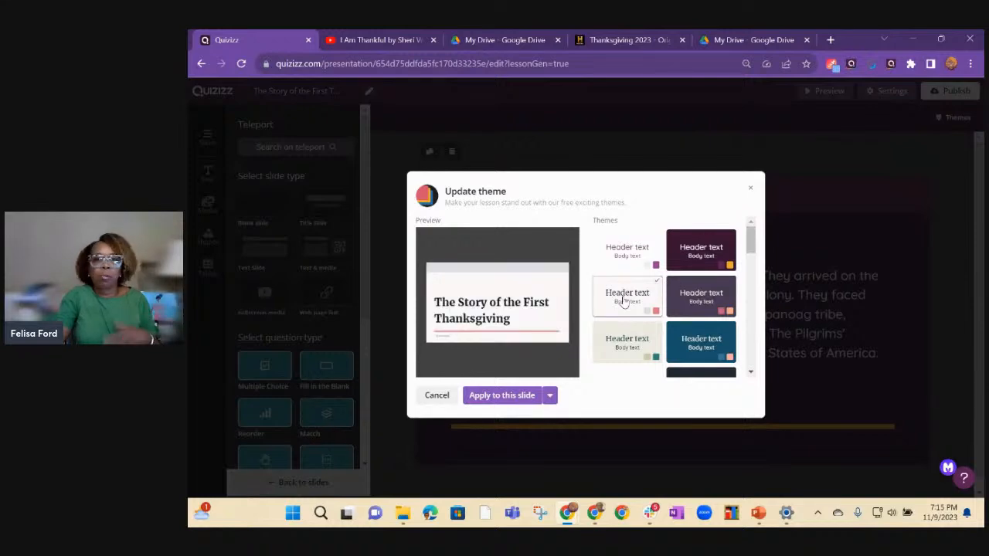
{"action": "left_click", "coordinate": [550, 396]}
{"action": "left_click", "coordinate": [489, 375]}
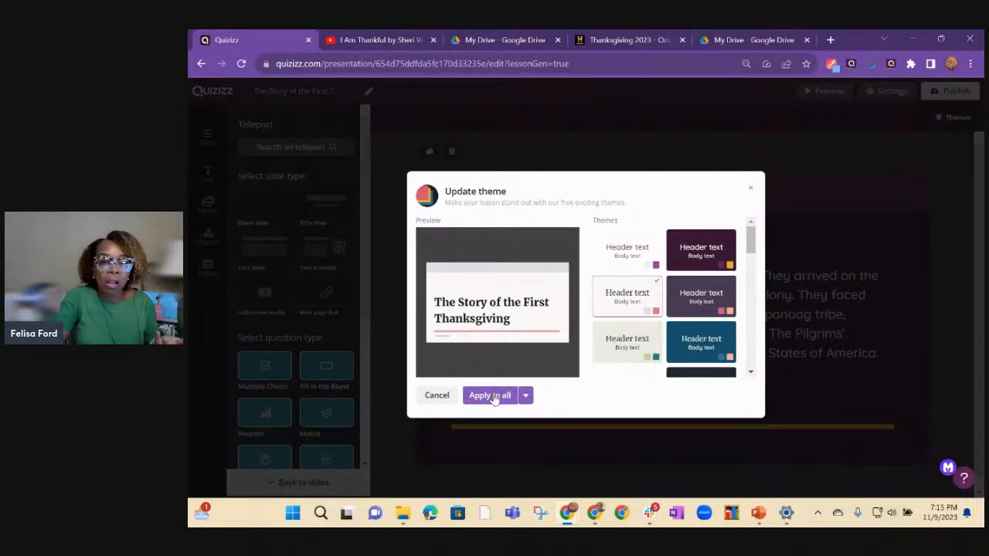
{"action": "left_click", "coordinate": [493, 396]}
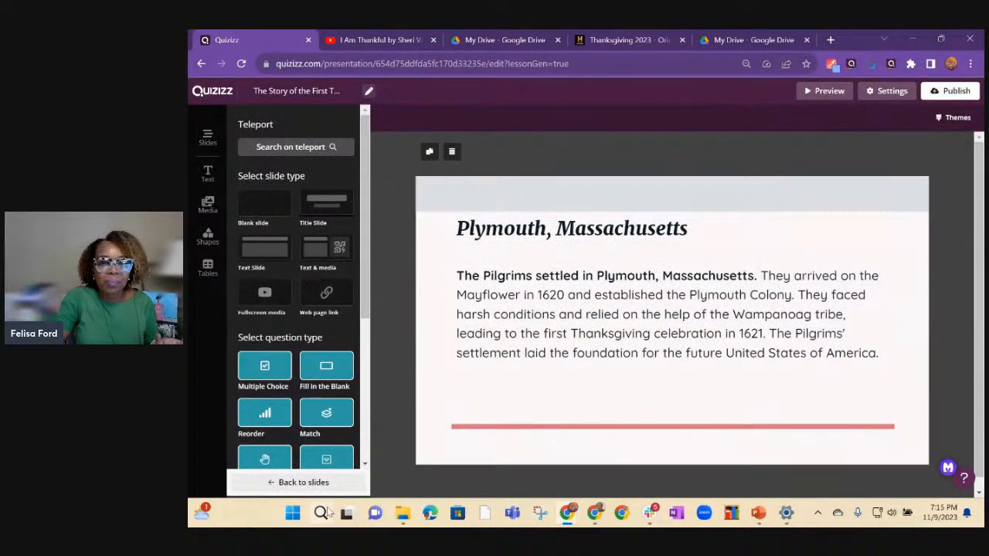
{"action": "left_click", "coordinate": [276, 482]}
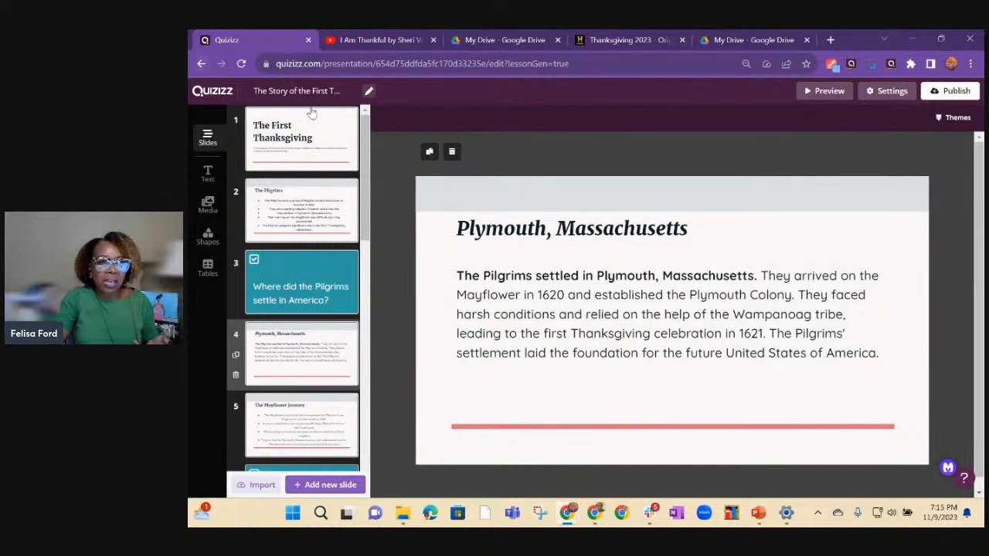
Leave the lesson, return to the Quizizz home page and start creating a new quiz from scratch.
{"action": "left_click", "coordinate": [200, 65]}
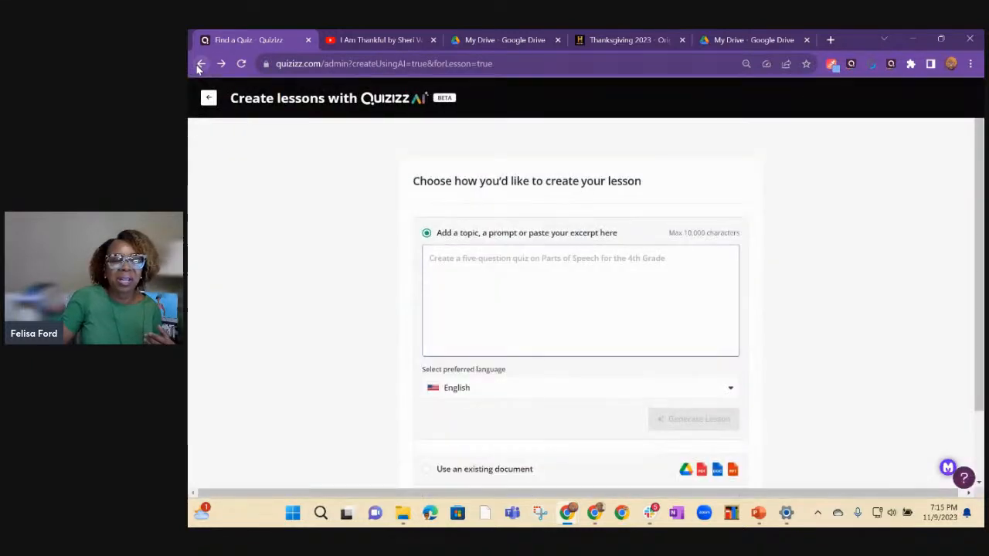
{"action": "left_click", "coordinate": [208, 97]}
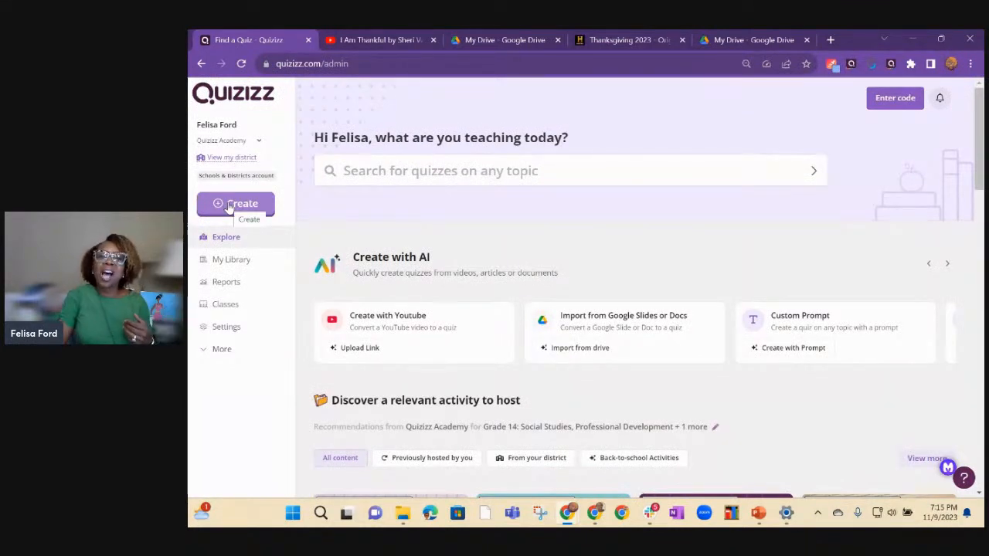
{"action": "left_click", "coordinate": [228, 206]}
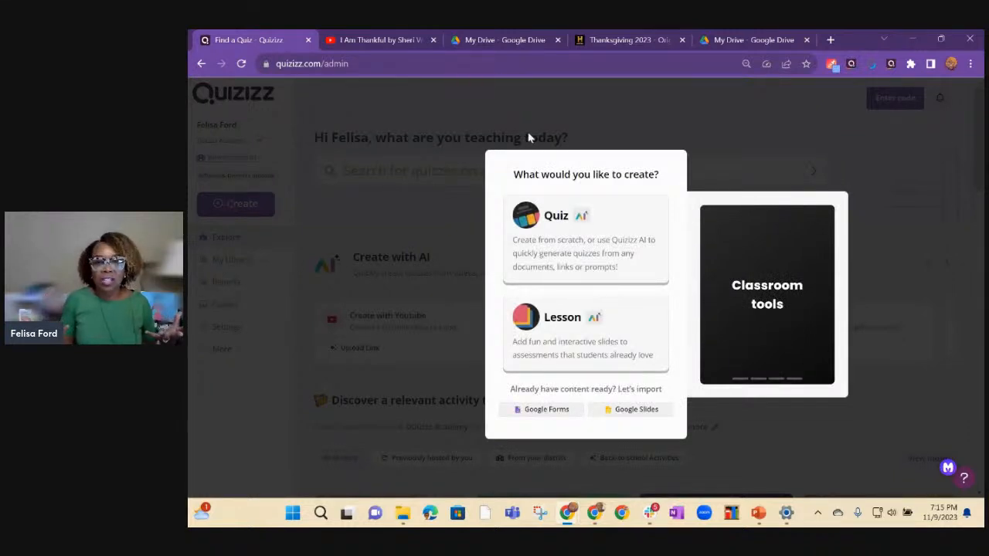
{"action": "left_click", "coordinate": [547, 236]}
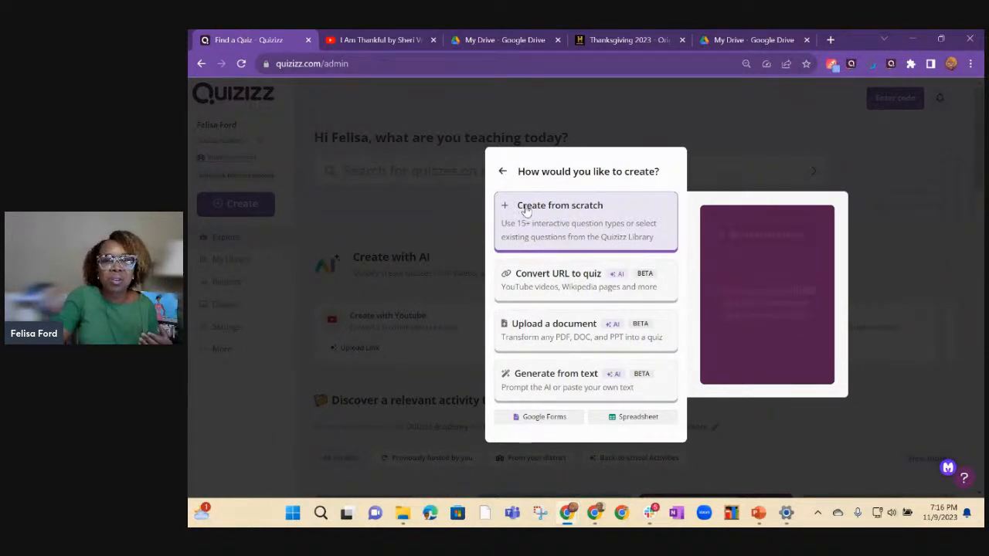
{"action": "left_click", "coordinate": [549, 216]}
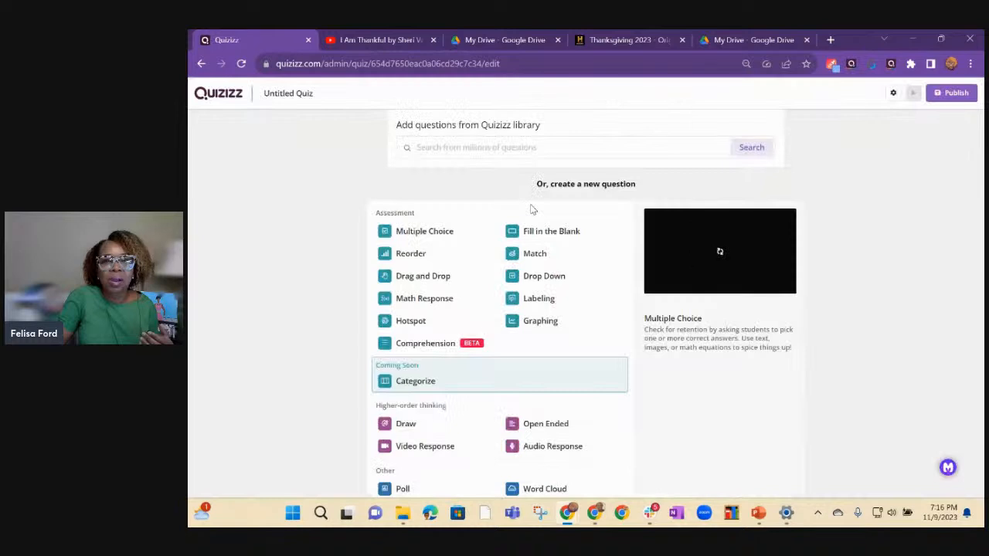
Add a Comprehension question generated using AI and enter "First Thanksgiving" as the passage topic.
{"action": "left_click", "coordinate": [423, 347]}
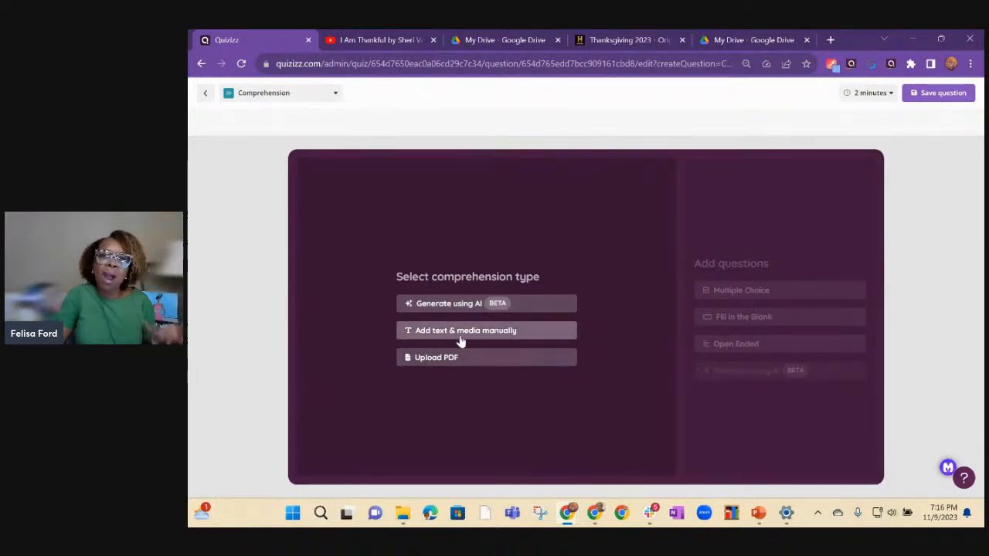
{"action": "left_click", "coordinate": [439, 305]}
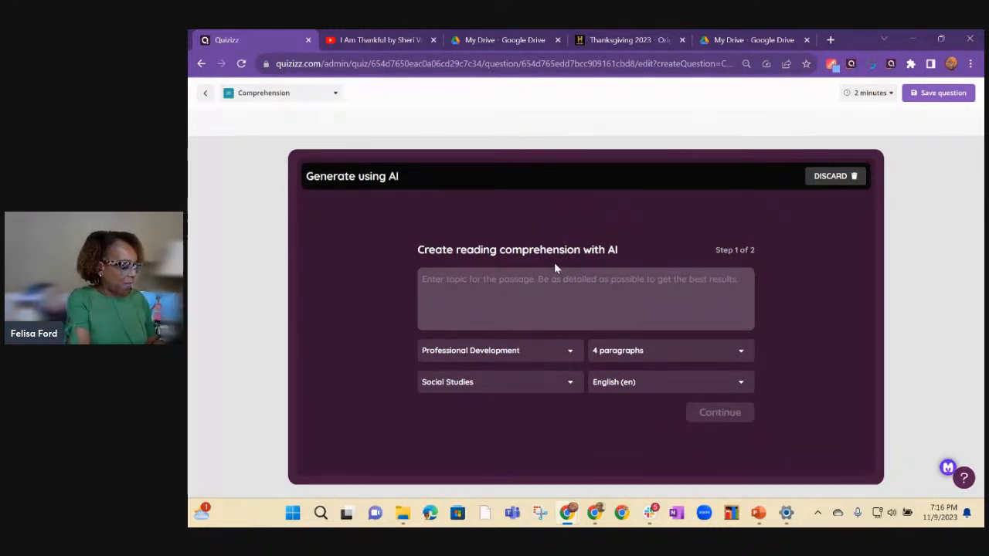
{"action": "left_click", "coordinate": [523, 289]}
{"action": "type", "text": "First"}
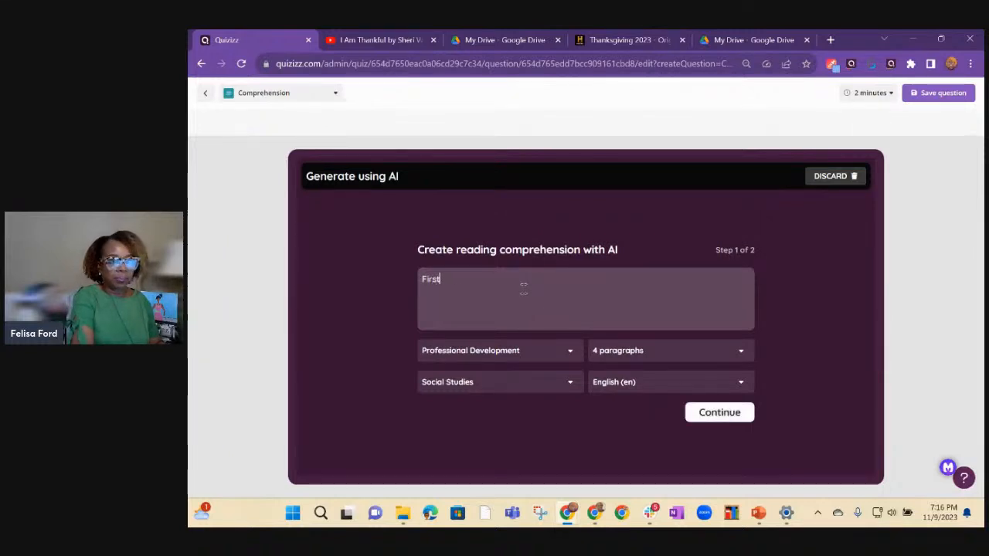
{"action": "type", "text": " Thanksgiving"}
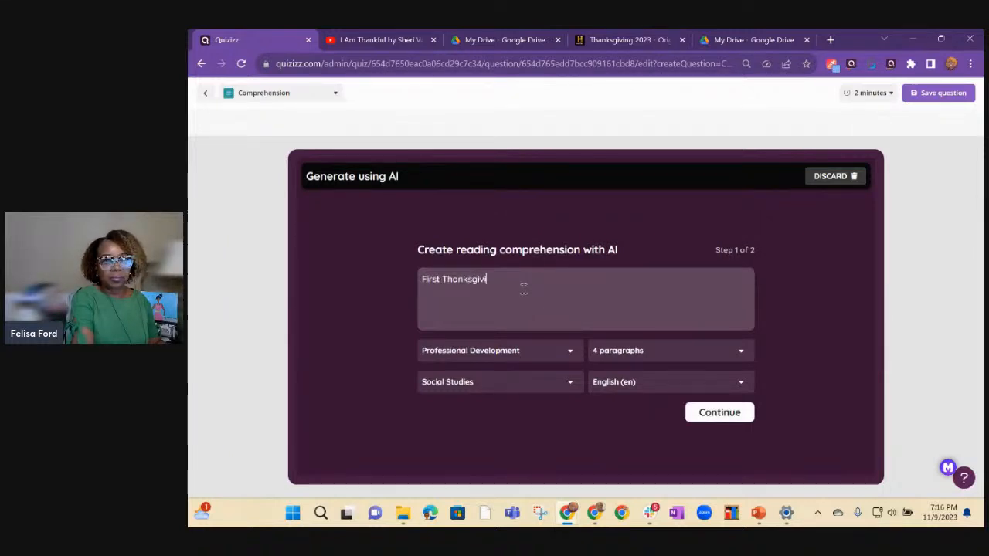
Try to change the passage's grade level from Professional Development to 5th.
{"action": "left_click", "coordinate": [573, 356]}
{"action": "left_click_drag", "start_coordinate": [578, 393], "coordinate": [576, 411]}
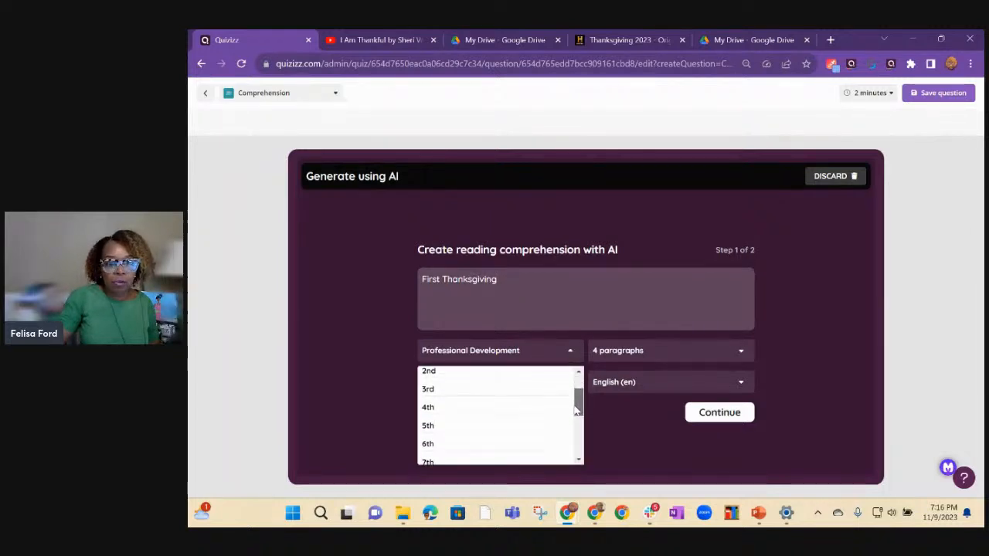
{"action": "left_click", "coordinate": [429, 429]}
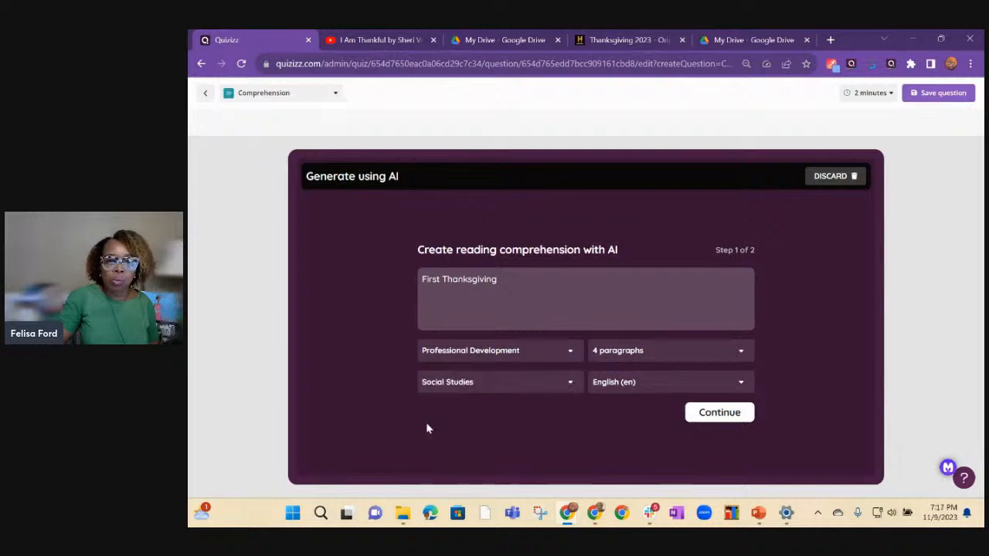
{"action": "left_click", "coordinate": [546, 354]}
{"action": "scroll", "coordinate": [430, 437], "scroll_direction": "down", "scroll_amount": 1}
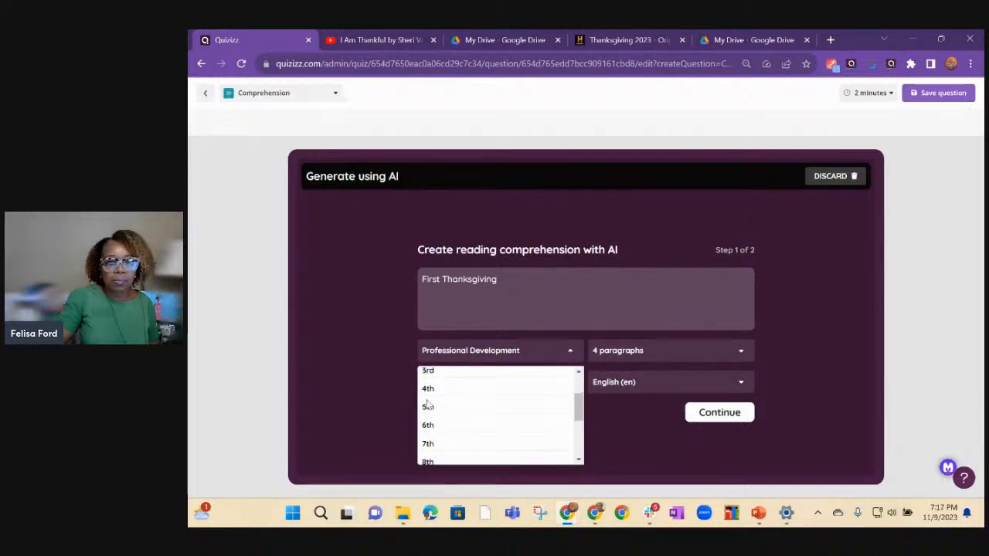
{"action": "left_click", "coordinate": [427, 411]}
Set the passage to 5th grade and 5 paragraphs, keeping Social Studies and English, and continue to the question settings.
{"action": "left_click", "coordinate": [508, 357]}
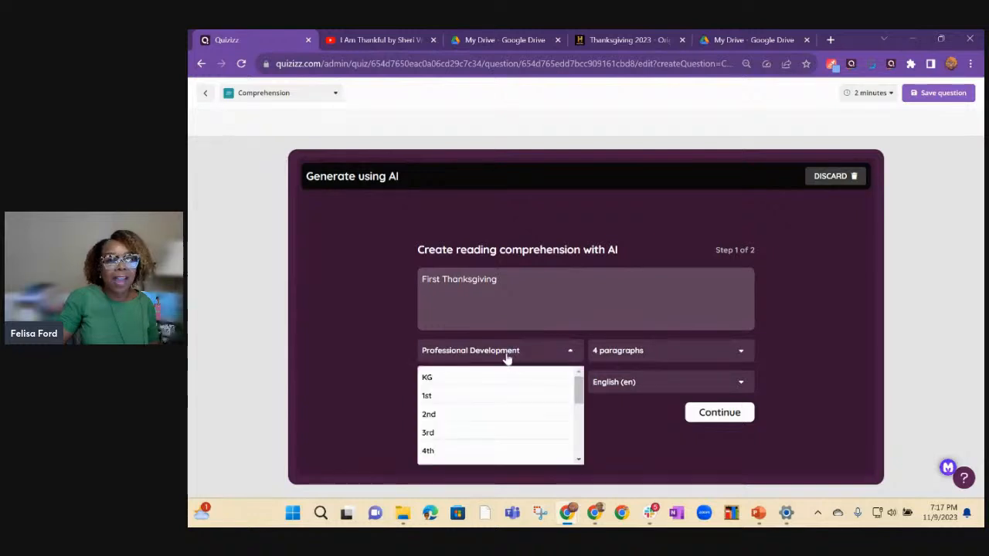
{"action": "scroll", "coordinate": [443, 425], "scroll_direction": "down", "scroll_amount": 1}
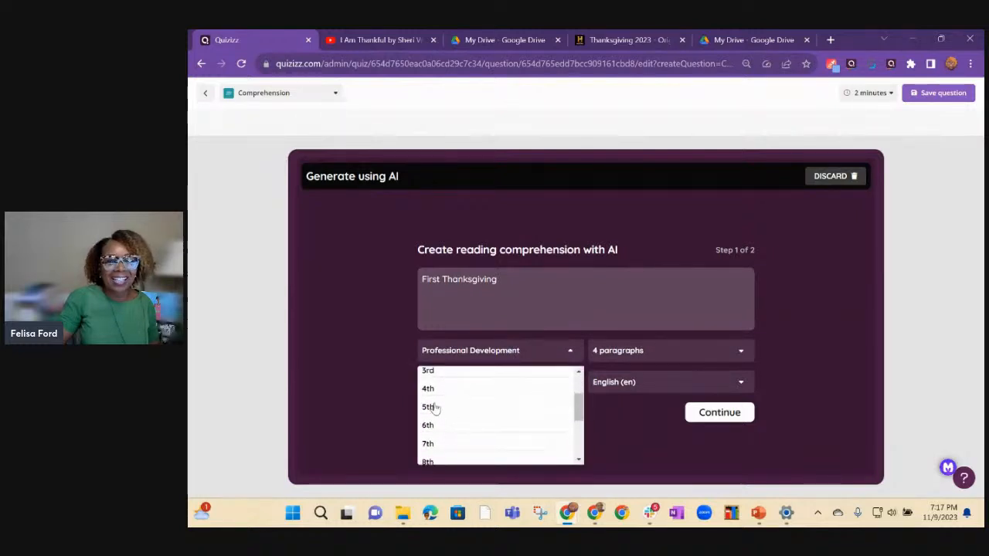
{"action": "left_click", "coordinate": [435, 409]}
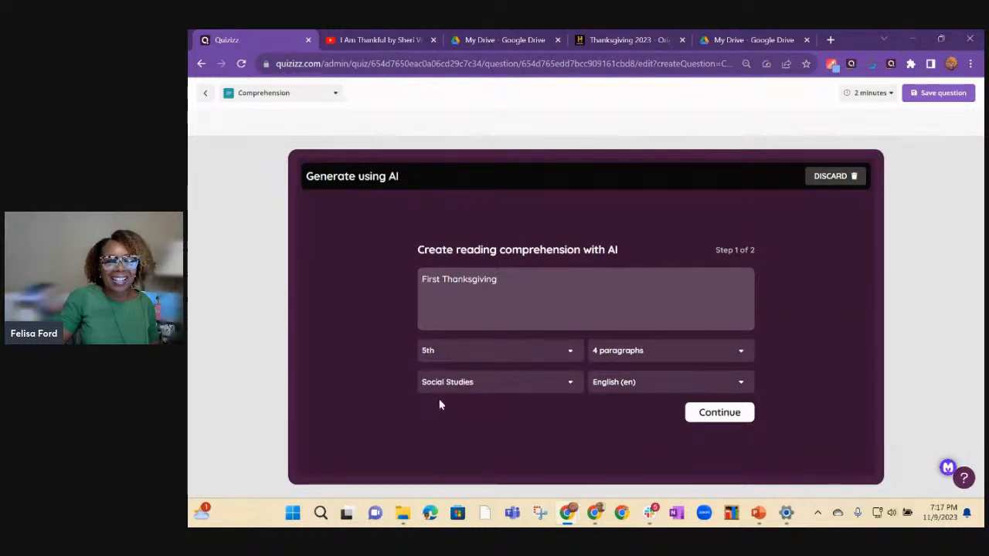
{"action": "left_click", "coordinate": [740, 354]}
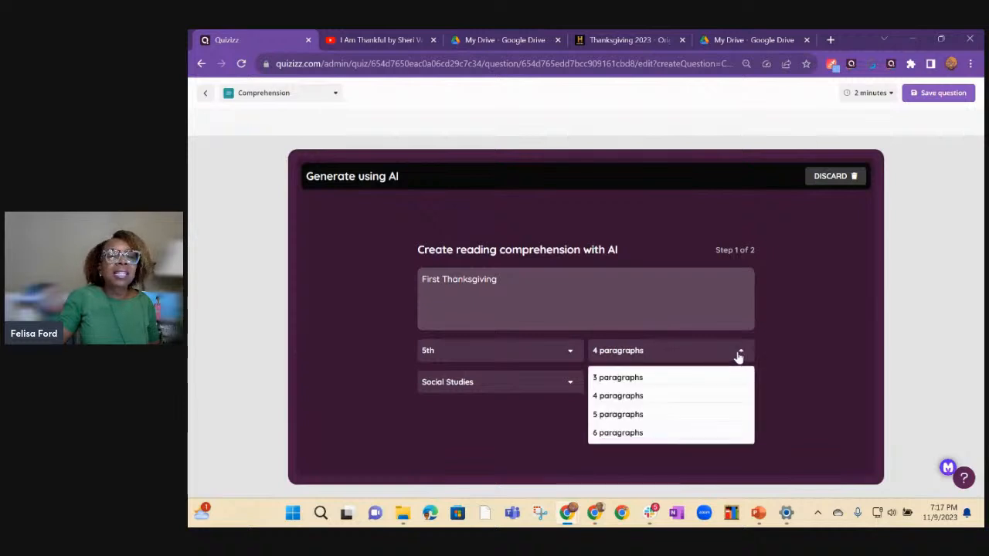
{"action": "left_click", "coordinate": [619, 415]}
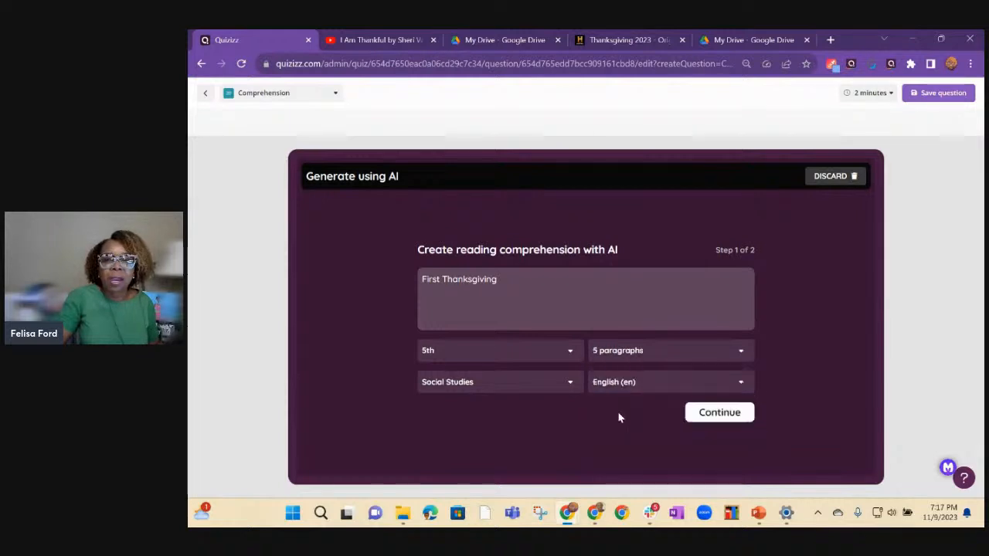
{"action": "left_click", "coordinate": [571, 384]}
{"action": "left_click", "coordinate": [571, 384]}
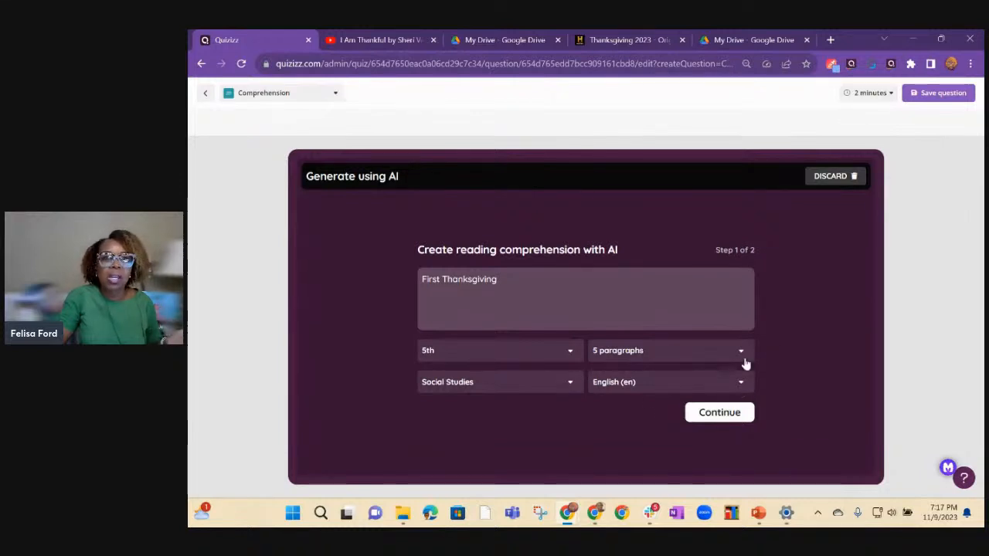
{"action": "left_click", "coordinate": [722, 417]}
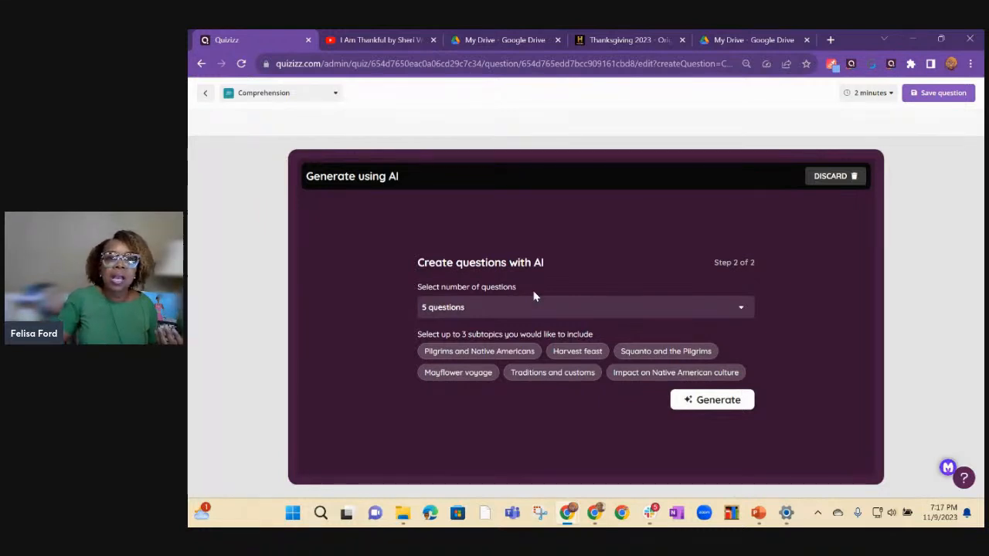
Choose the subtopics Pilgrims and Native Americans, Harvest feast and Squanto and the Pilgrims, and generate the passage with 5 questions.
{"action": "left_click", "coordinate": [480, 358]}
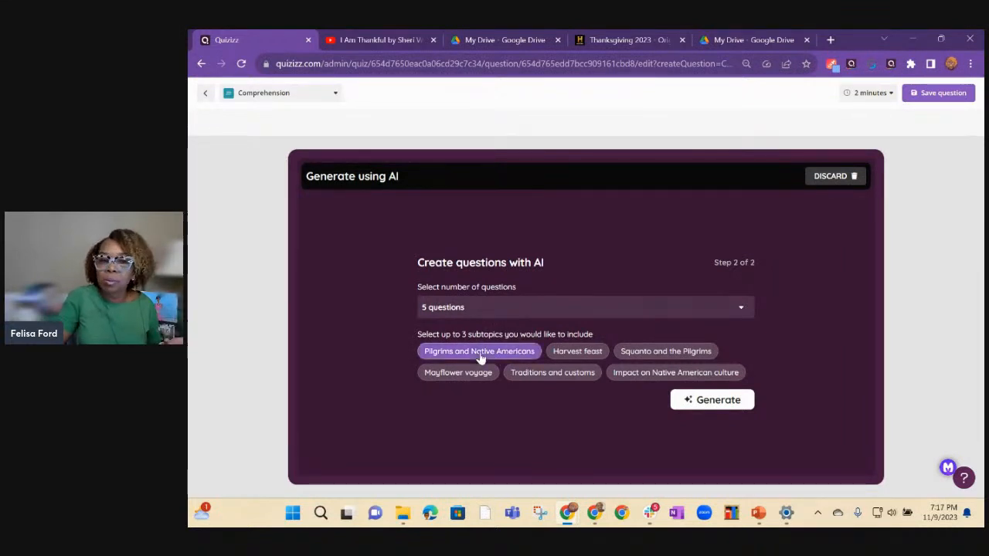
{"action": "left_click", "coordinate": [655, 354]}
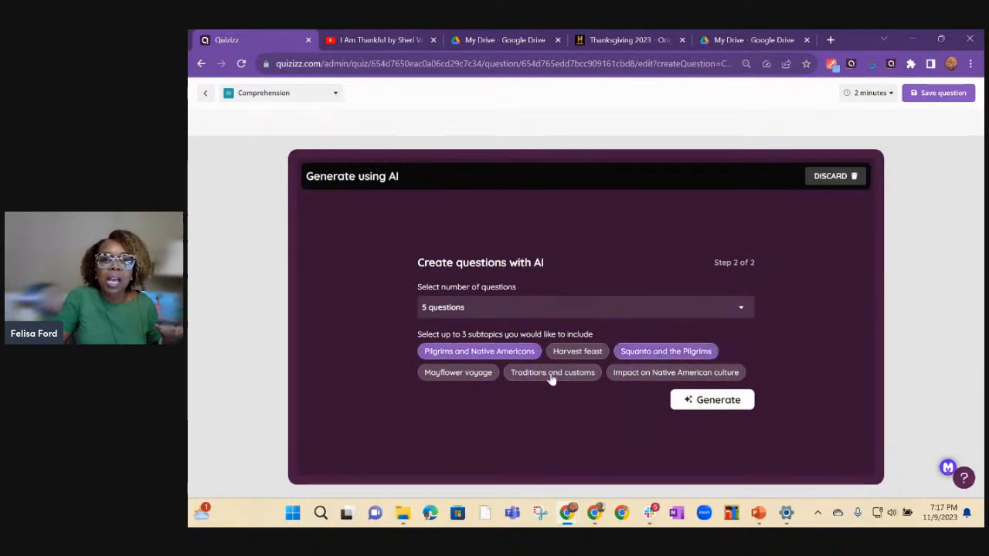
{"action": "left_click", "coordinate": [646, 376]}
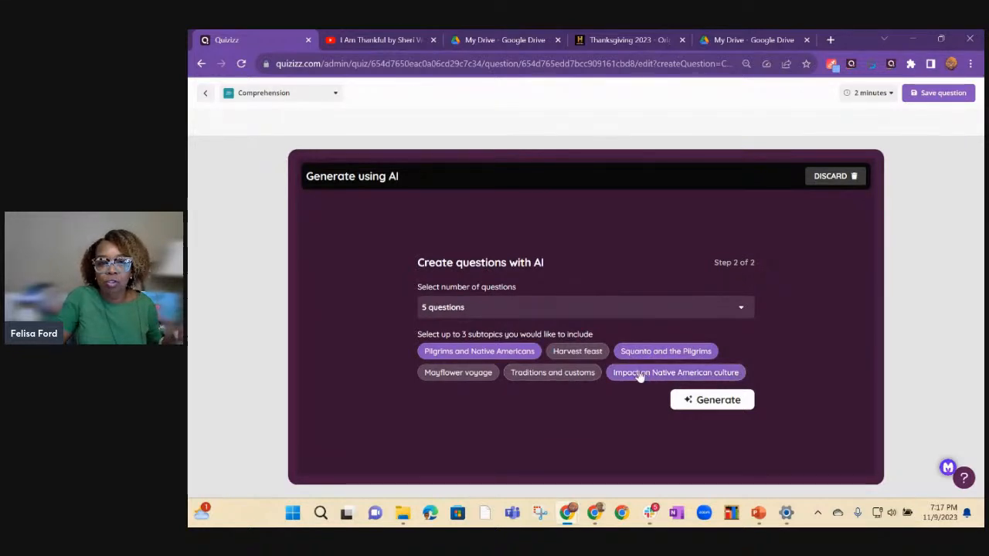
{"action": "left_click", "coordinate": [644, 378]}
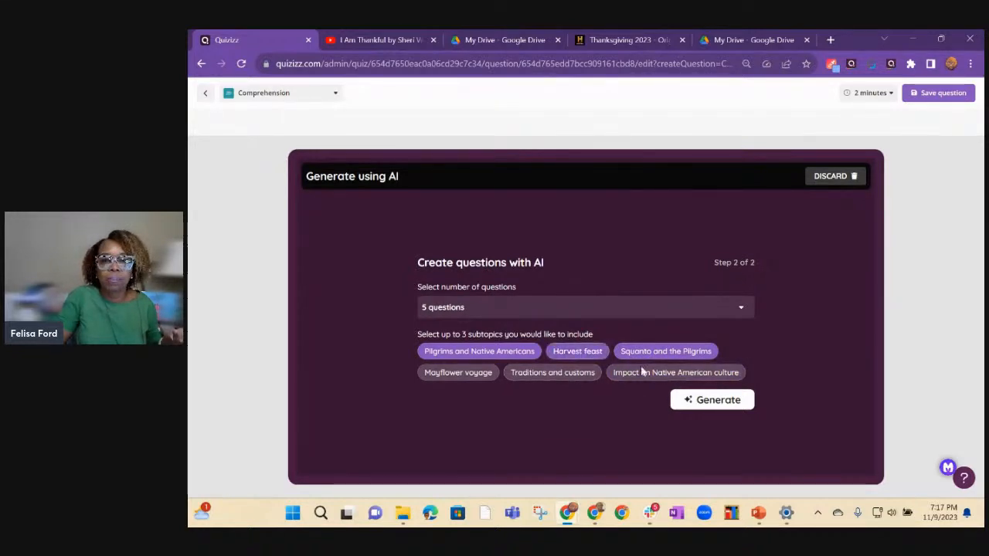
{"action": "left_click", "coordinate": [710, 410]}
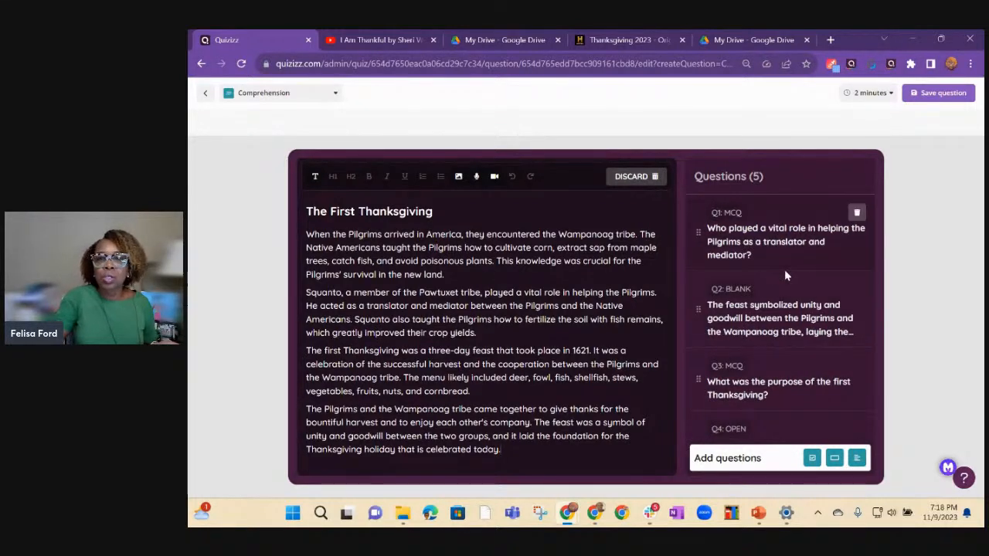
Examine the generated comprehension questions, including the fill-in-the-blank question and the open-ended question about the first Thanksgiving menu.
{"action": "scroll", "coordinate": [761, 402], "scroll_direction": "down", "scroll_amount": 2}
{"action": "scroll", "coordinate": [761, 398], "scroll_direction": "up", "scroll_amount": 3}
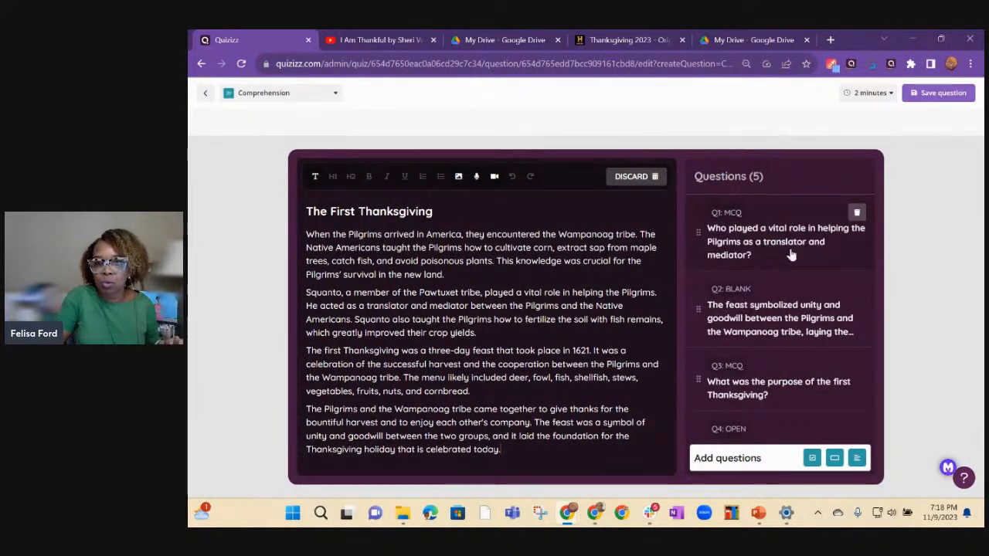
{"action": "left_click", "coordinate": [772, 323]}
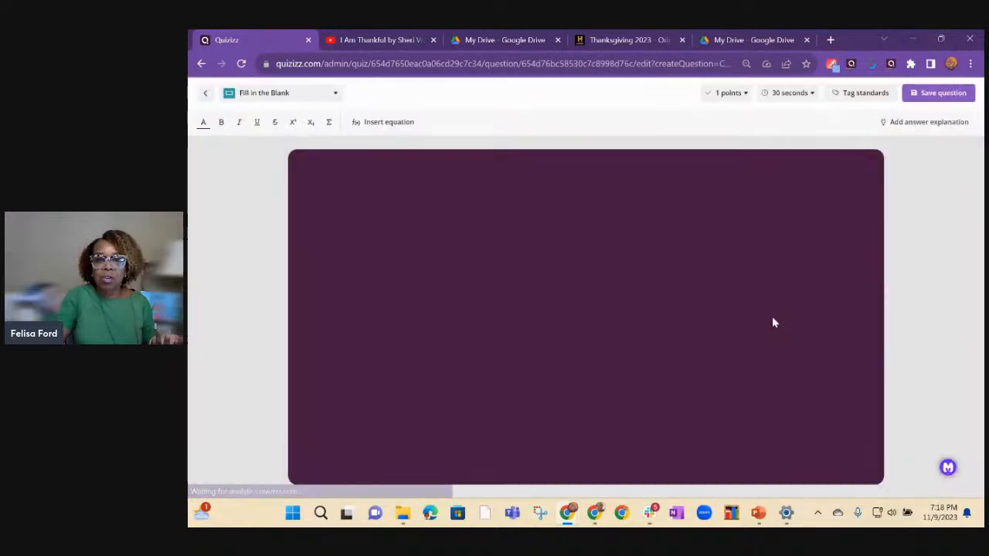
{"action": "left_click", "coordinate": [207, 93]}
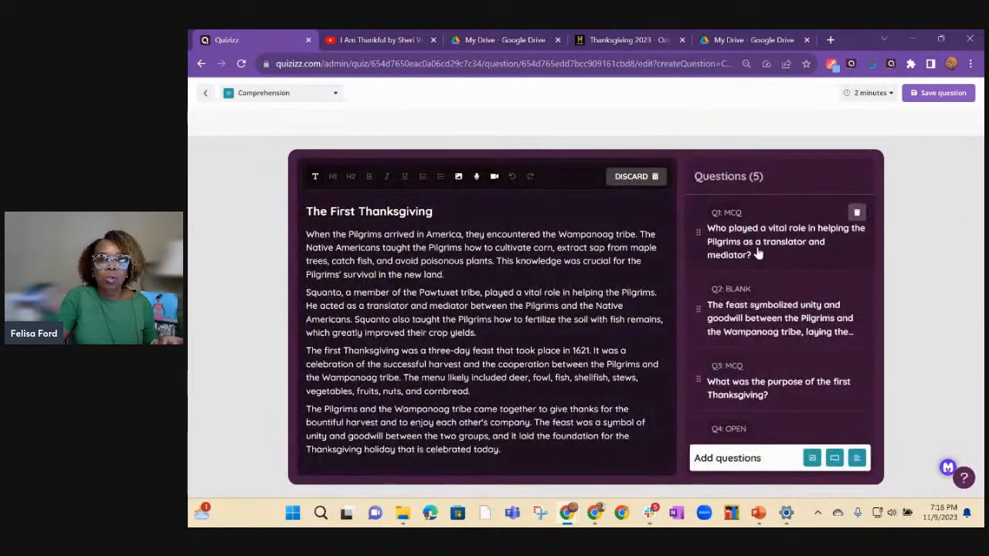
{"action": "scroll", "coordinate": [788, 377], "scroll_direction": "down", "scroll_amount": 1}
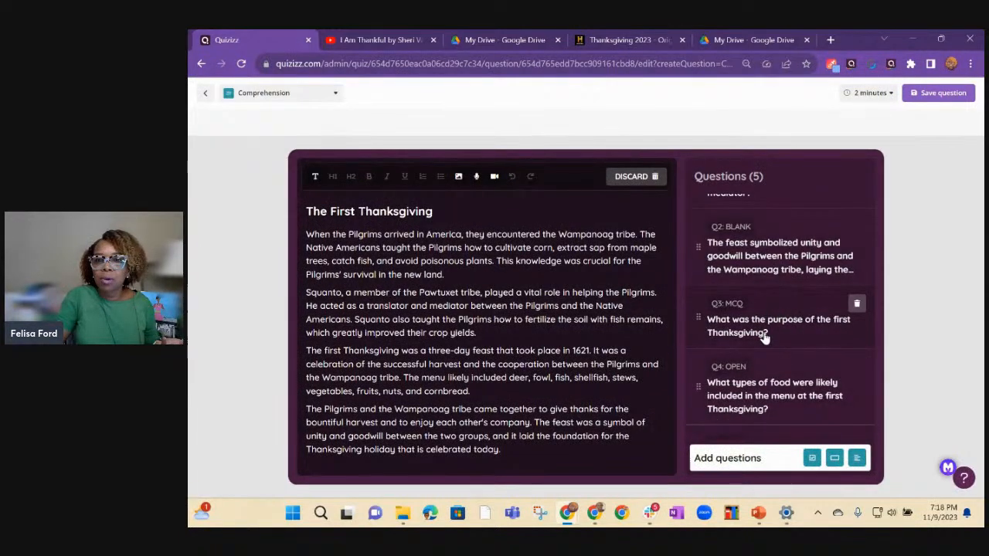
{"action": "left_click", "coordinate": [771, 391]}
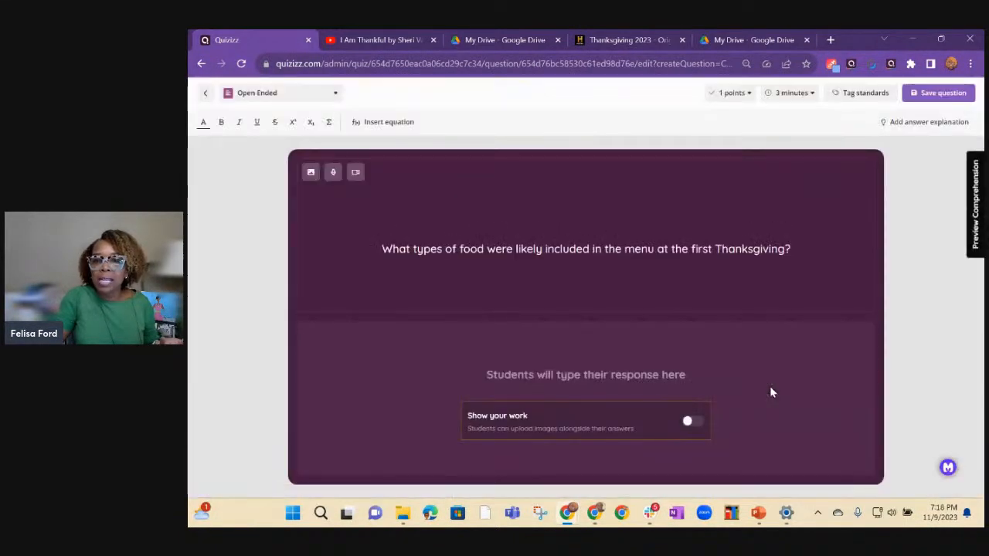
Go back to the comprehension passage, review its list of questions and return to the quiz's question overview.
{"action": "left_click", "coordinate": [206, 95]}
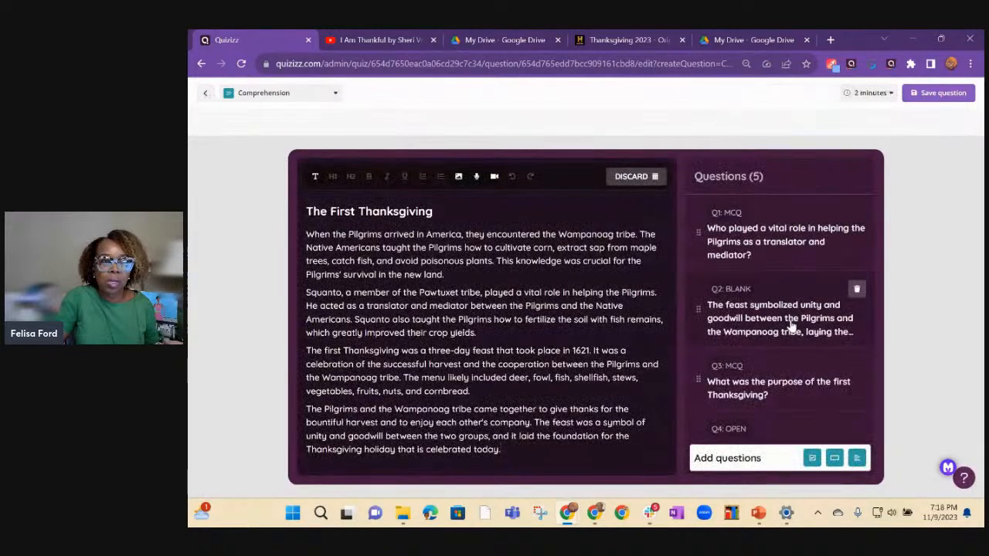
{"action": "scroll", "coordinate": [792, 331], "scroll_direction": "down", "scroll_amount": 2}
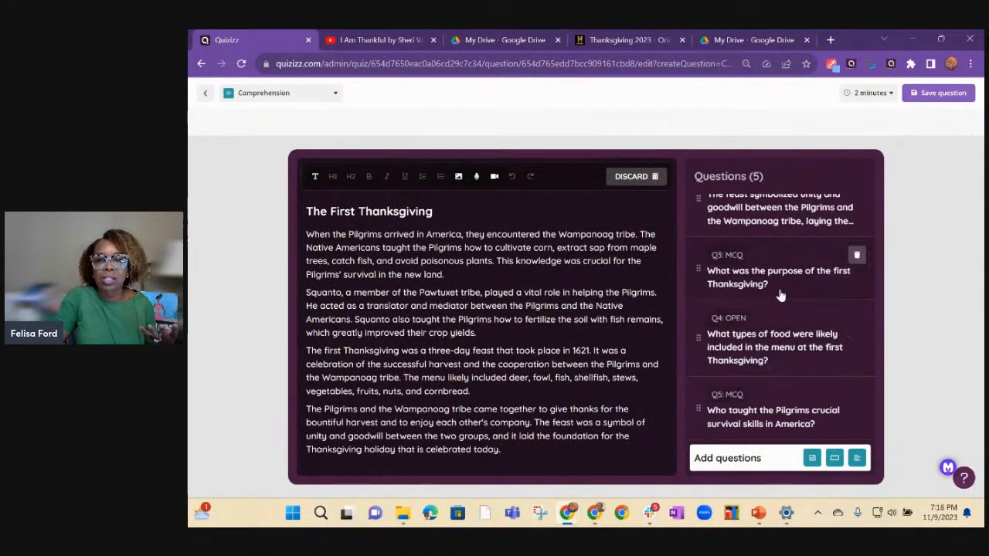
{"action": "scroll", "coordinate": [780, 309], "scroll_direction": "up", "scroll_amount": 3}
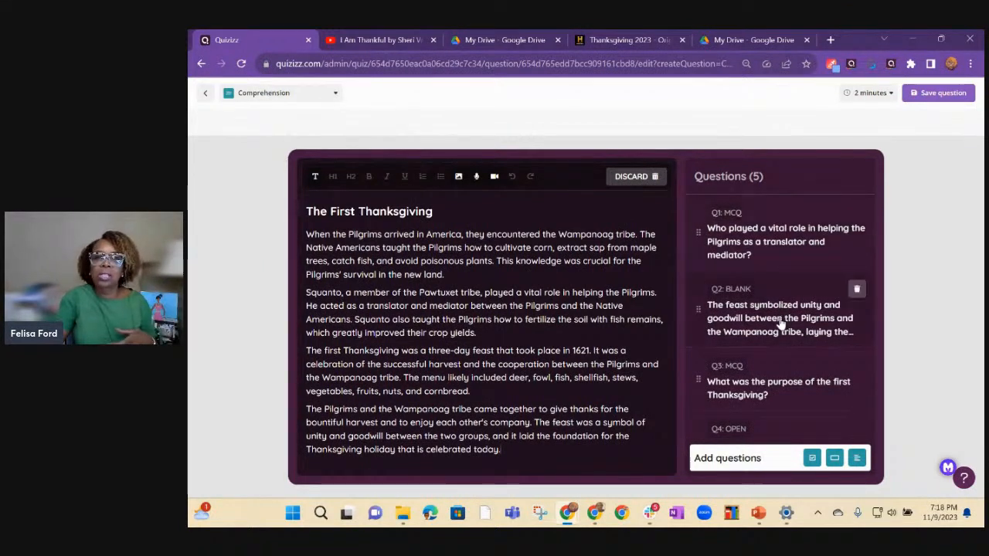
{"action": "scroll", "coordinate": [778, 326], "scroll_direction": "down", "scroll_amount": 1}
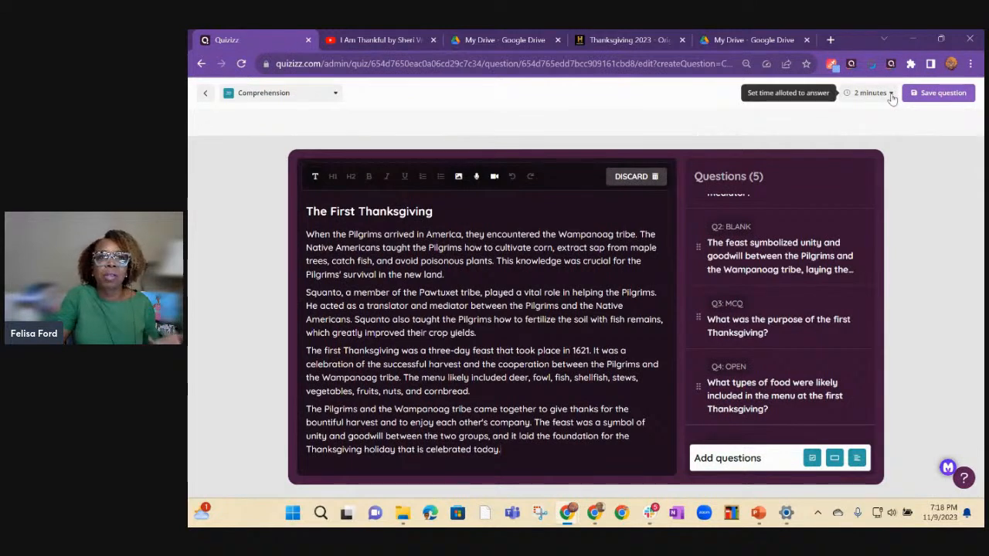
{"action": "left_click", "coordinate": [206, 95]}
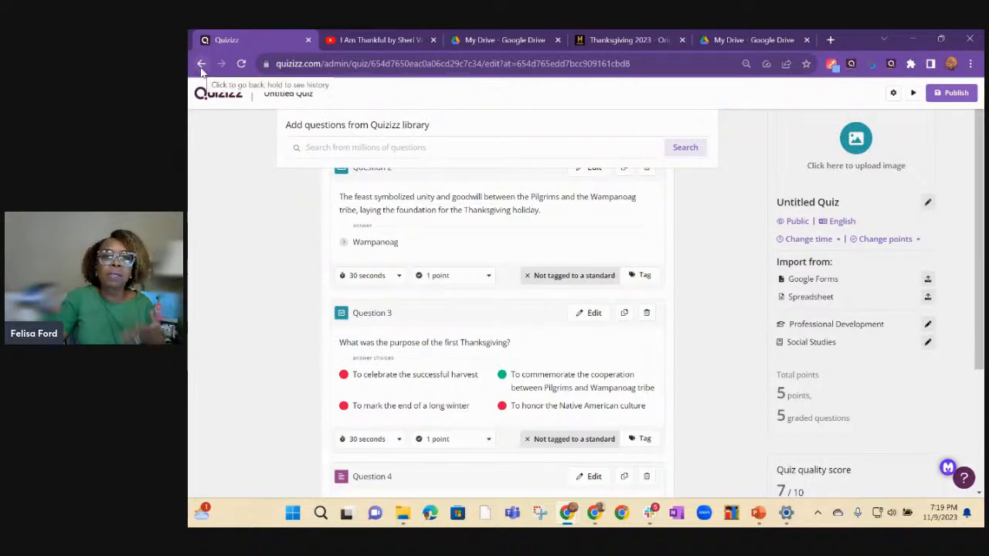
Examine the First Thanksgiving passage and its comprehension questions, answer choices and time limits in the quiz overview.
{"action": "scroll", "coordinate": [267, 197], "scroll_direction": "up", "scroll_amount": 2}
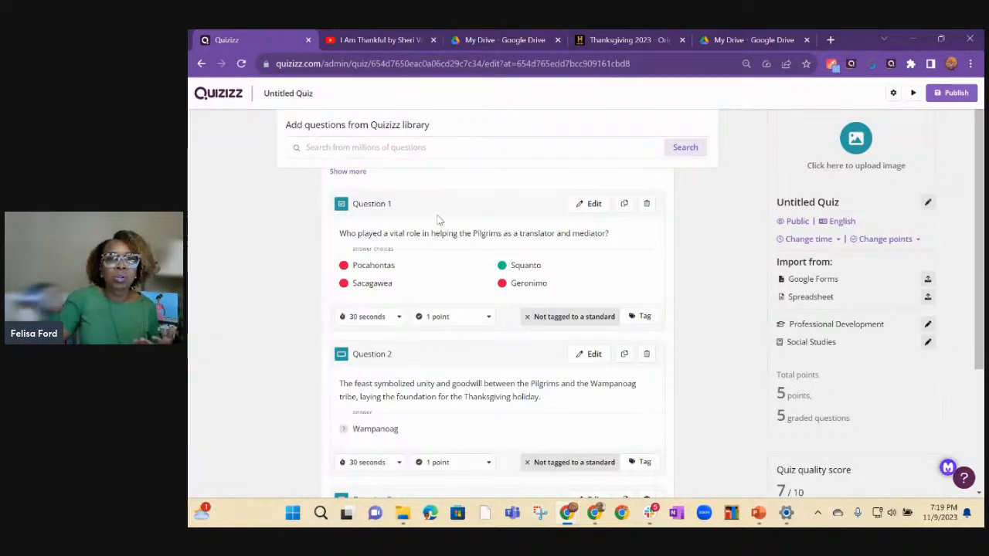
{"action": "scroll", "coordinate": [437, 220], "scroll_direction": "down", "scroll_amount": 5}
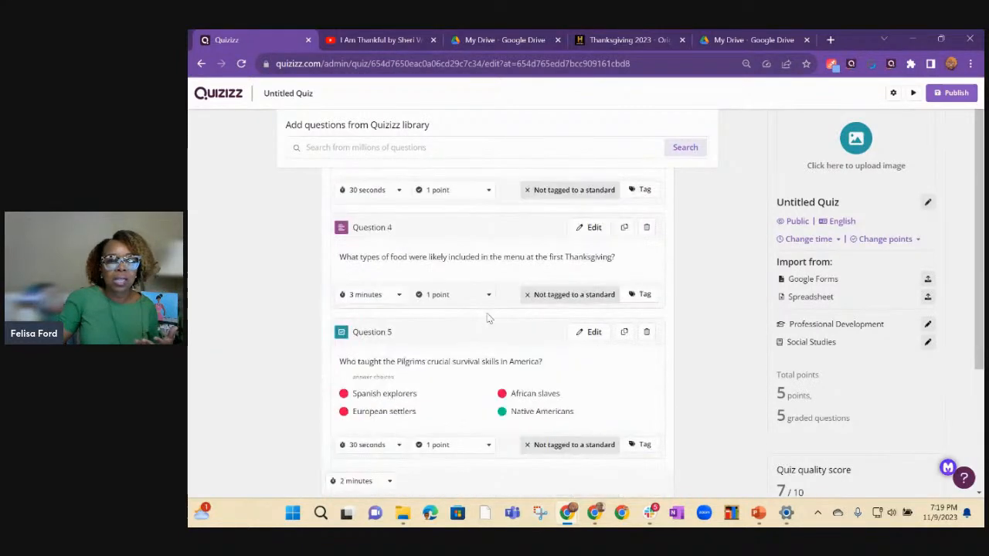
{"action": "scroll", "coordinate": [488, 318], "scroll_direction": "down", "scroll_amount": 1}
{"action": "scroll", "coordinate": [487, 319], "scroll_direction": "up", "scroll_amount": 8}
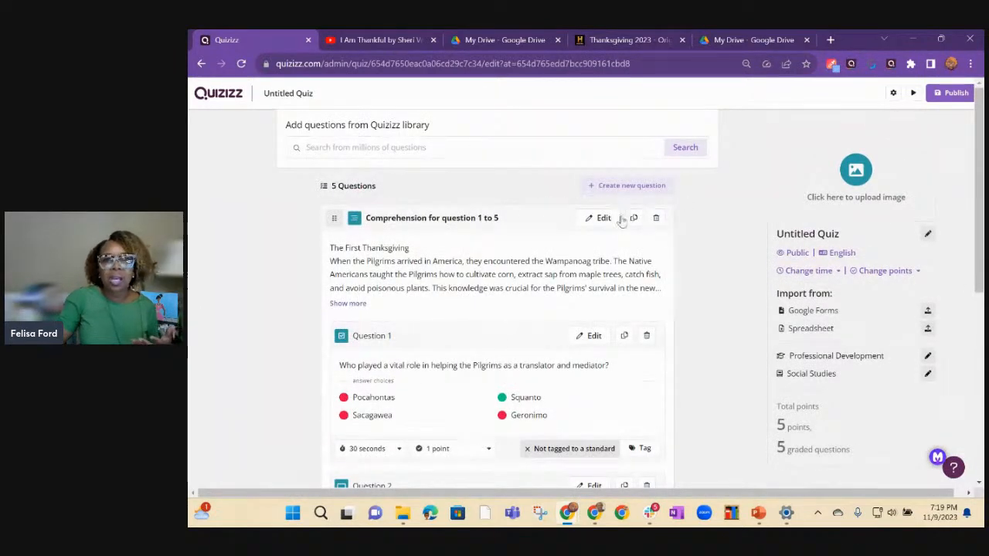
{"action": "scroll", "coordinate": [529, 261], "scroll_direction": "down", "scroll_amount": 2}
{"action": "scroll", "coordinate": [532, 275], "scroll_direction": "up", "scroll_amount": 2}
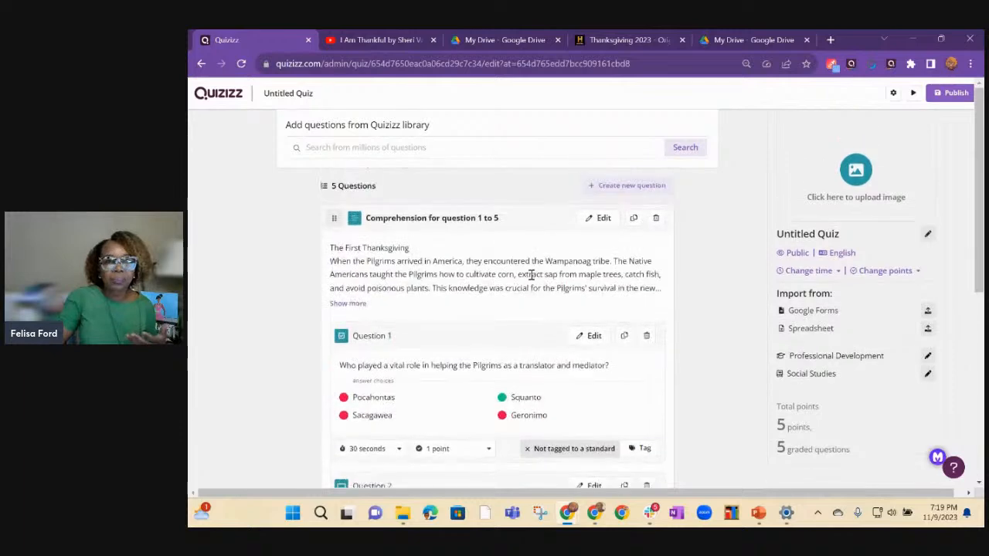
{"action": "scroll", "coordinate": [464, 307], "scroll_direction": "down", "scroll_amount": 2}
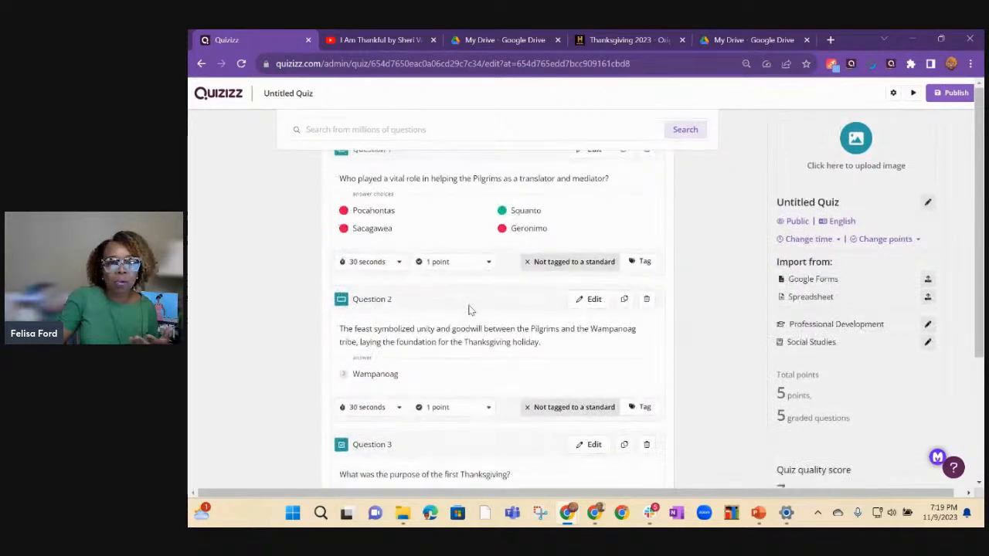
{"action": "scroll", "coordinate": [469, 309], "scroll_direction": "up", "scroll_amount": 2}
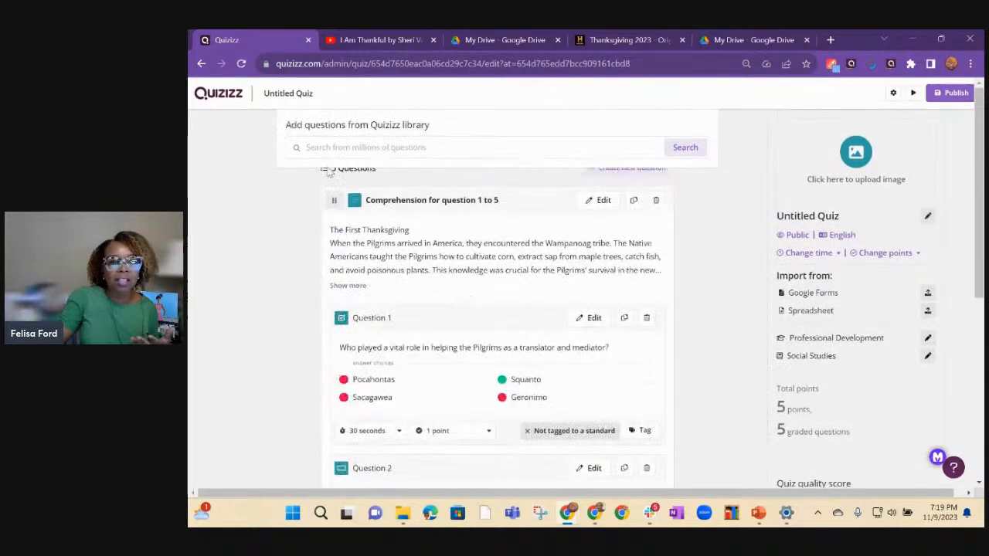
{"action": "left_click", "coordinate": [201, 65]}
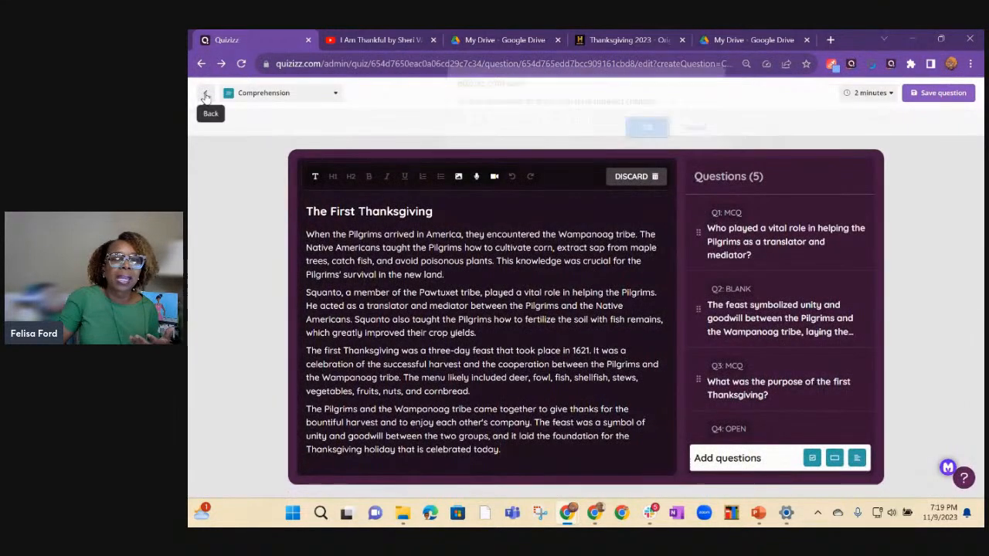
{"action": "left_click", "coordinate": [205, 94]}
{"action": "left_click", "coordinate": [645, 141]}
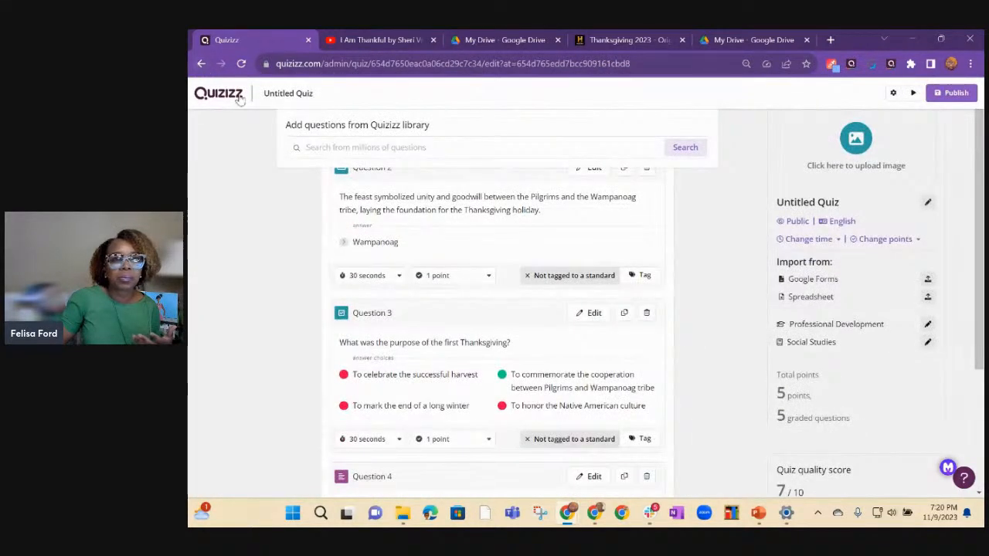
{"action": "left_click", "coordinate": [201, 65]}
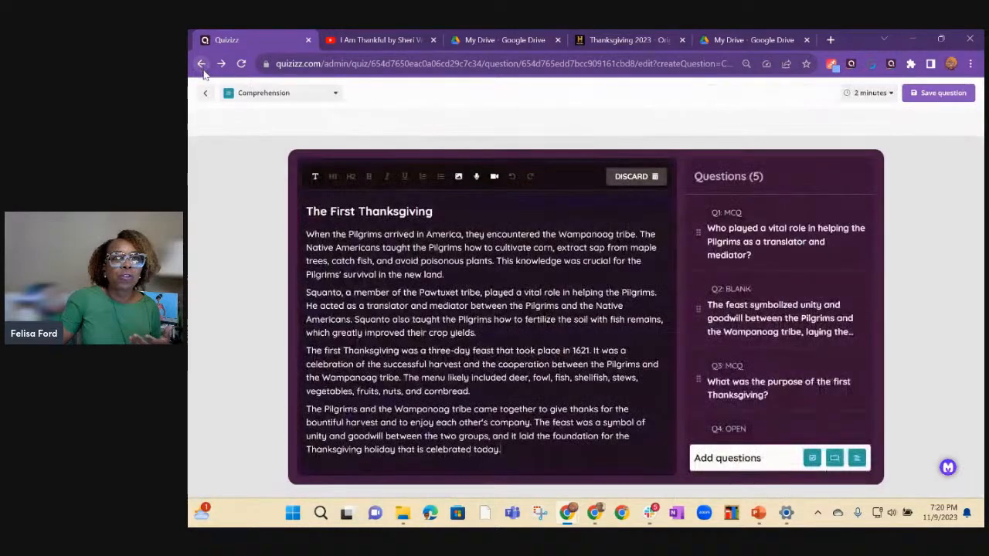
{"action": "left_click", "coordinate": [201, 65]}
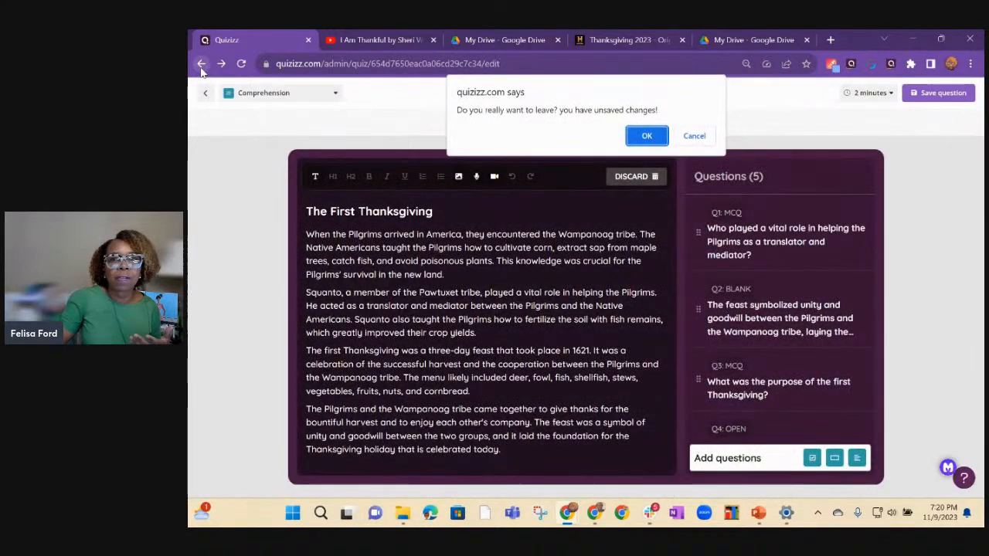
{"action": "left_click", "coordinate": [646, 136]}
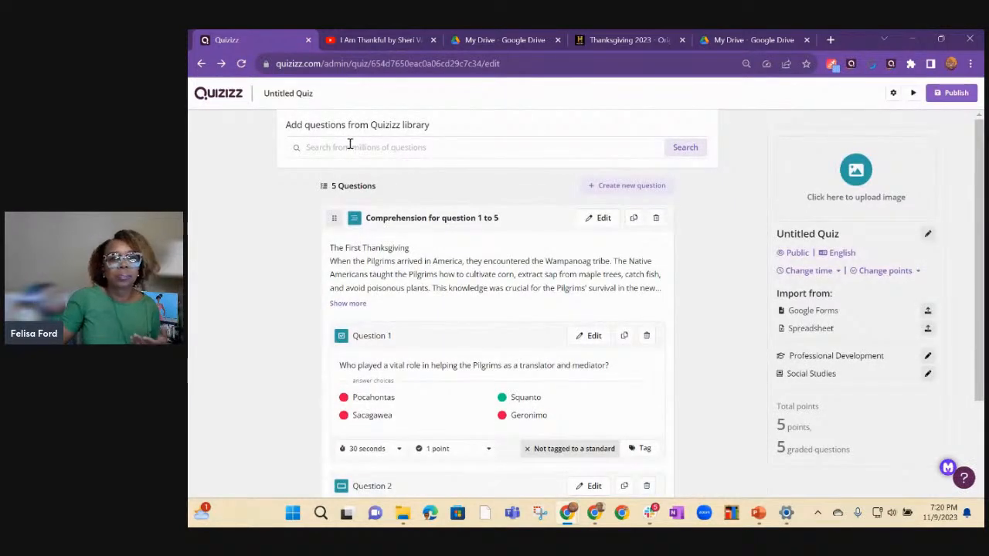
Search the Quizizz question library for Thanksgiving.
{"action": "left_click", "coordinate": [349, 145]}
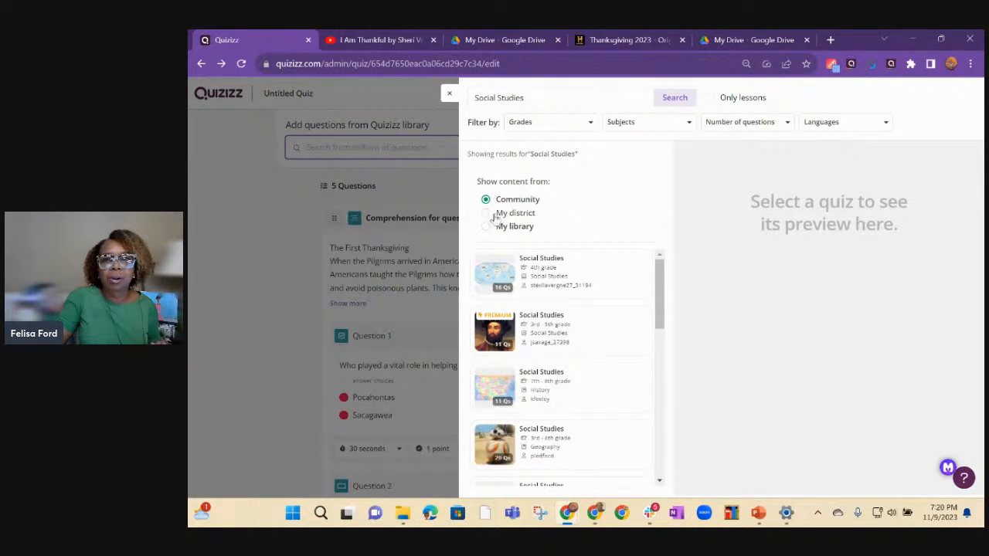
{"action": "left_click", "coordinate": [557, 98]}
{"action": "key", "text": "BackSpace"}
{"action": "key", "text": "BackSpace"}
{"action": "key", "text": "BackSpace"}
{"action": "key", "text": "BackSpace"}
{"action": "key", "text": "BackSpace"}
{"action": "key", "text": "BackSpace"}
{"action": "key", "text": "BackSpace"}
{"action": "key", "text": "BackSpace"}
{"action": "key", "text": "BackSpace"}
{"action": "key", "text": "BackSpace"}
{"action": "key", "text": "BackSpace"}
{"action": "key", "text": "BackSpace"}
{"action": "key", "text": "BackSpace"}
{"action": "type", "text": "Thanksgivi"}
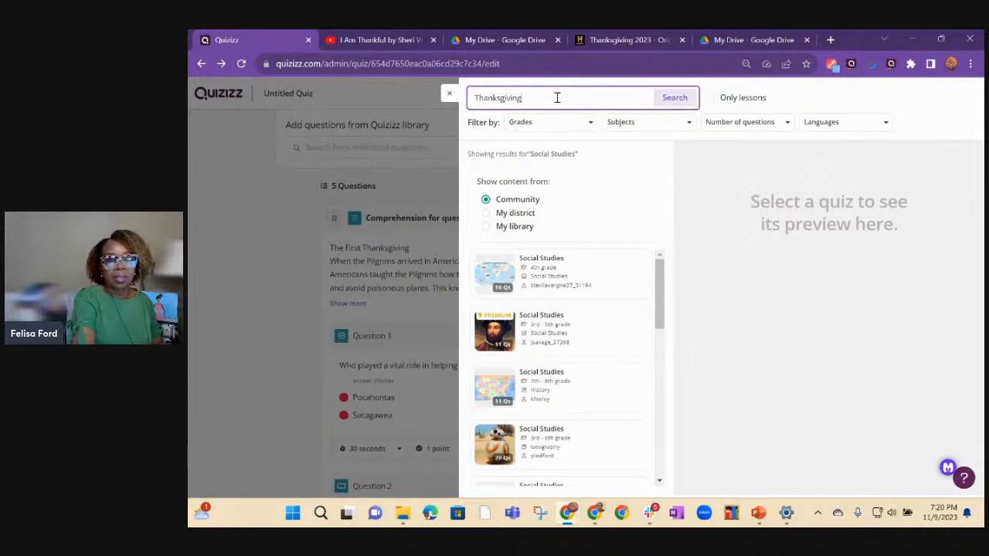
{"action": "type", "text": "ng"}
{"action": "key", "text": "Return"}
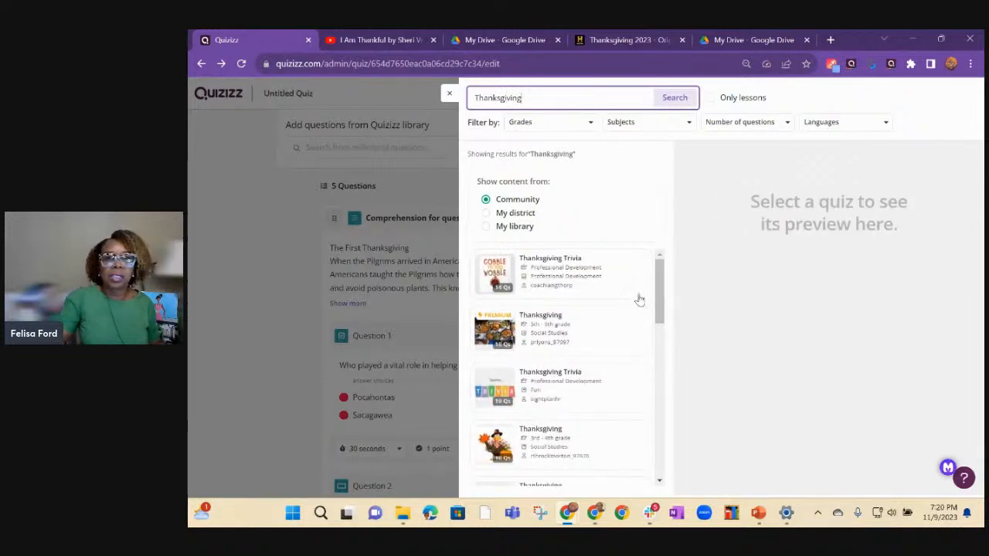
Add all 10 questions of the community quiz Thanksgiving Trivia from the Fun subject and close the library.
{"action": "left_click", "coordinate": [562, 384]}
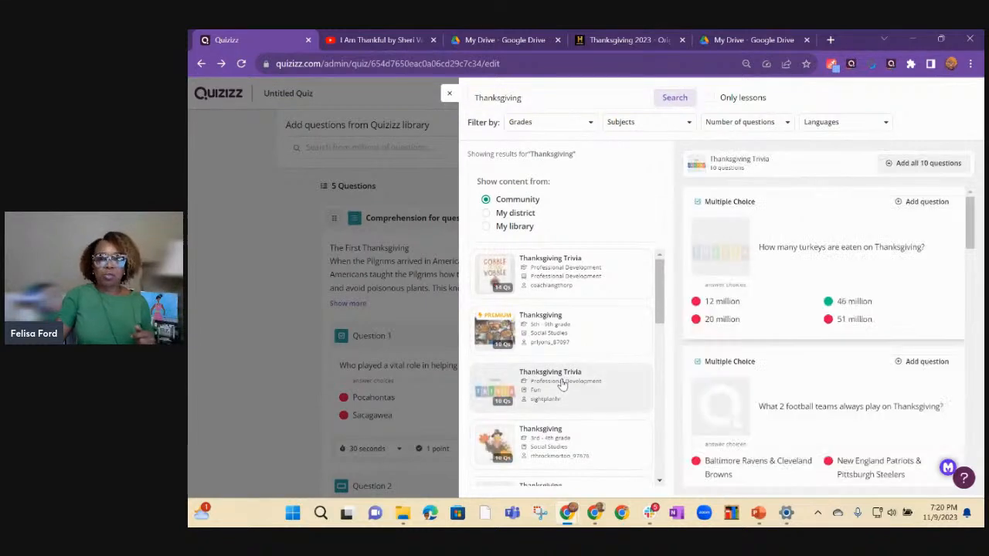
{"action": "left_click", "coordinate": [898, 165]}
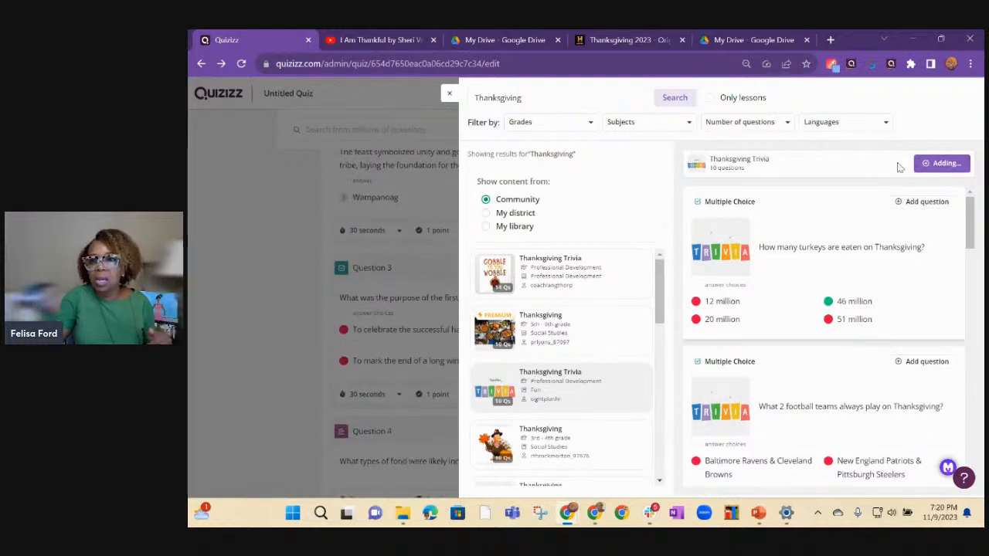
{"action": "left_click", "coordinate": [450, 96]}
Examine the combined quiz with the comprehension passage and the added trivia questions.
{"action": "scroll", "coordinate": [585, 232], "scroll_direction": "up", "scroll_amount": 5}
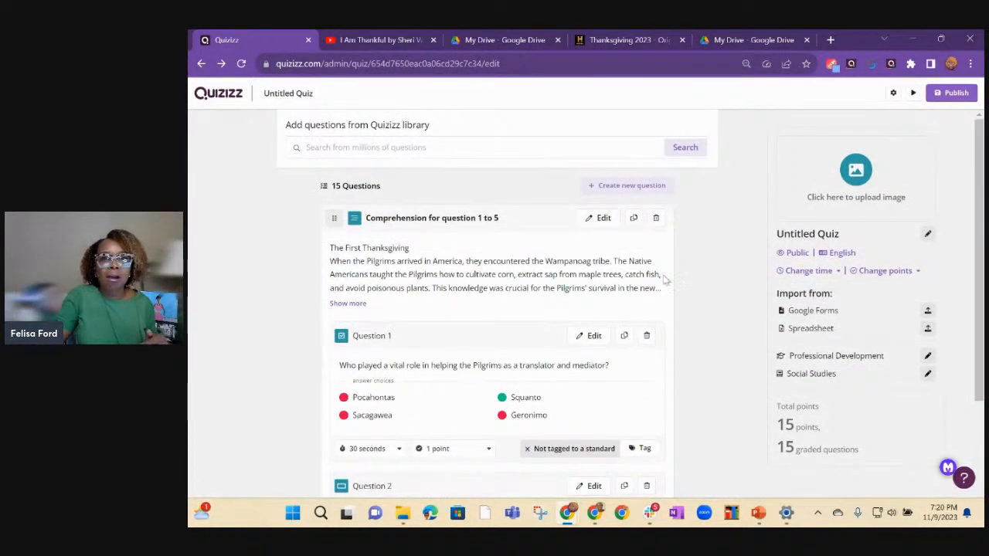
{"action": "scroll", "coordinate": [569, 360], "scroll_direction": "down", "scroll_amount": 2}
{"action": "scroll", "coordinate": [680, 287], "scroll_direction": "up", "scroll_amount": 2}
{"action": "scroll", "coordinate": [640, 326], "scroll_direction": "down", "scroll_amount": 1}
{"action": "scroll", "coordinate": [641, 326], "scroll_direction": "down", "scroll_amount": 6}
{"action": "scroll", "coordinate": [640, 340], "scroll_direction": "up", "scroll_amount": 3}
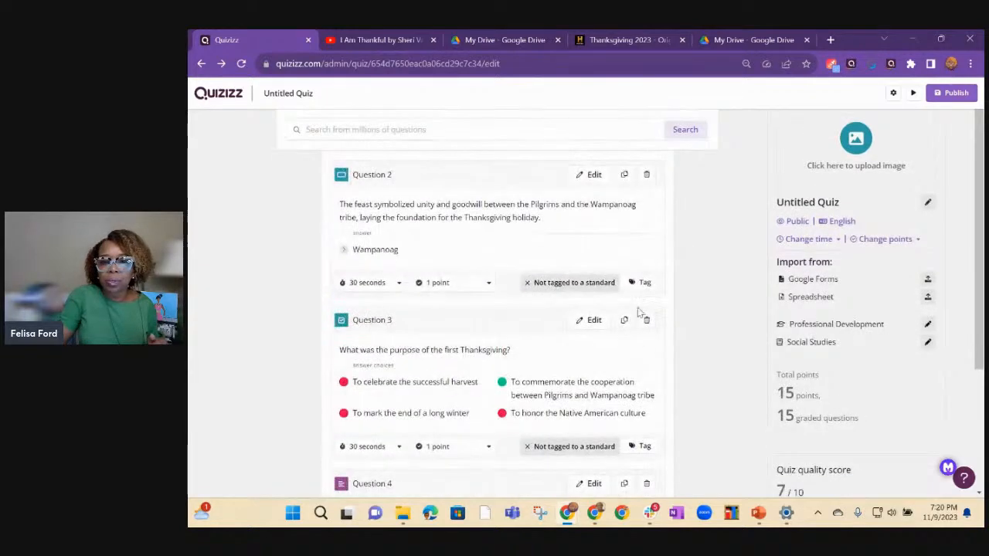
{"action": "scroll", "coordinate": [618, 258], "scroll_direction": "up", "scroll_amount": 4}
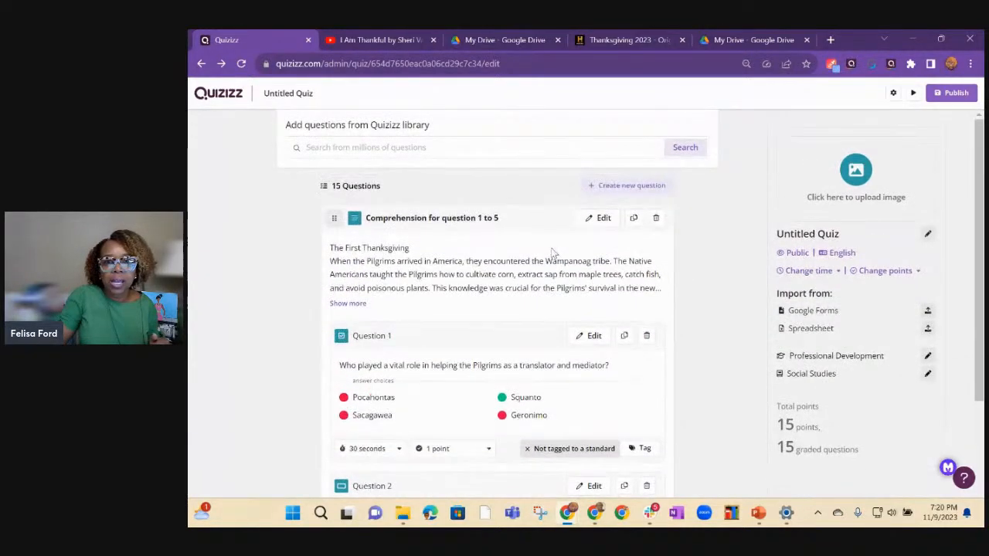
{"action": "scroll", "coordinate": [494, 243], "scroll_direction": "down", "scroll_amount": 1}
{"action": "scroll", "coordinate": [520, 246], "scroll_direction": "up", "scroll_amount": 1}
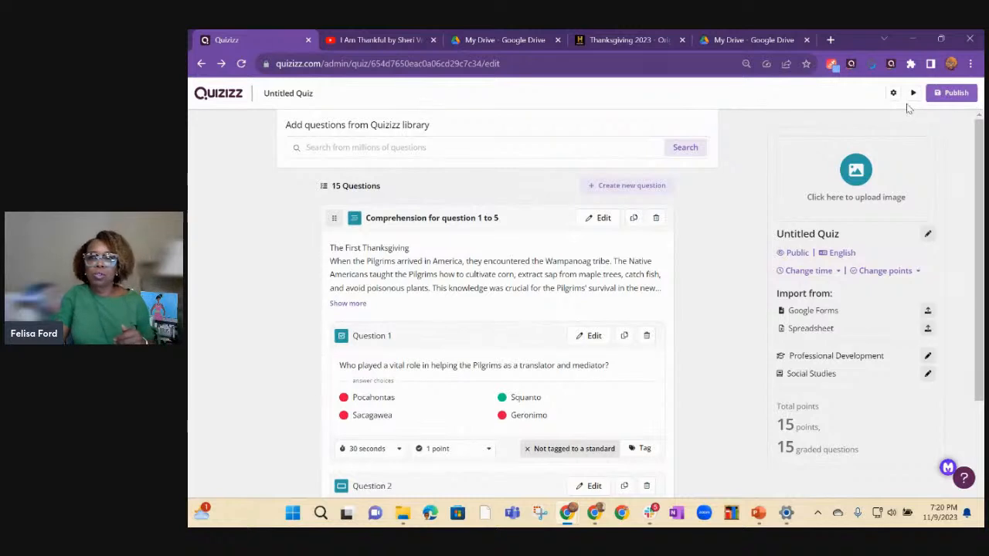
Name the quiz Thanksgiving and publish it as a public Social Studies quiz in English for Professional Development.
{"action": "left_click", "coordinate": [955, 94]}
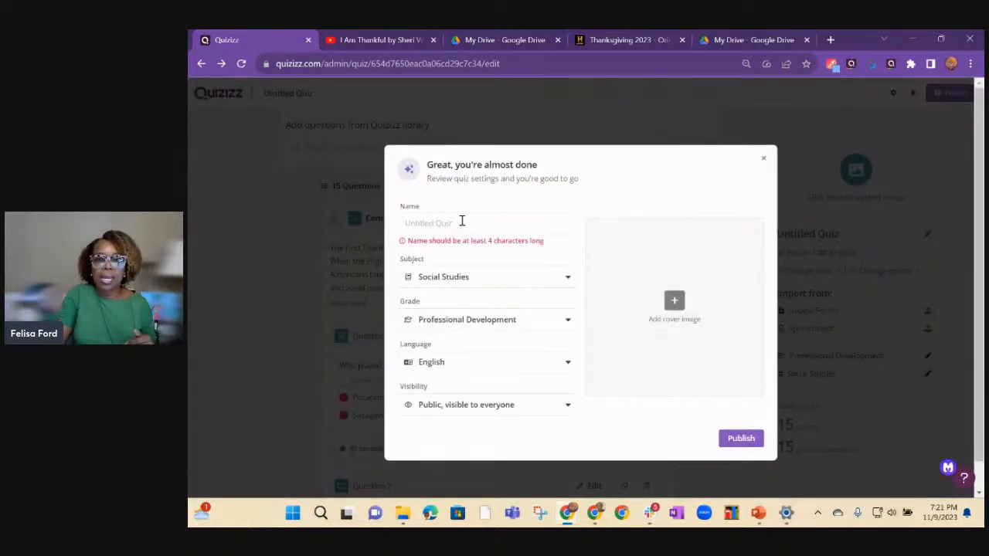
{"action": "left_click", "coordinate": [462, 221]}
{"action": "type", "text": "Thanksgiving"}
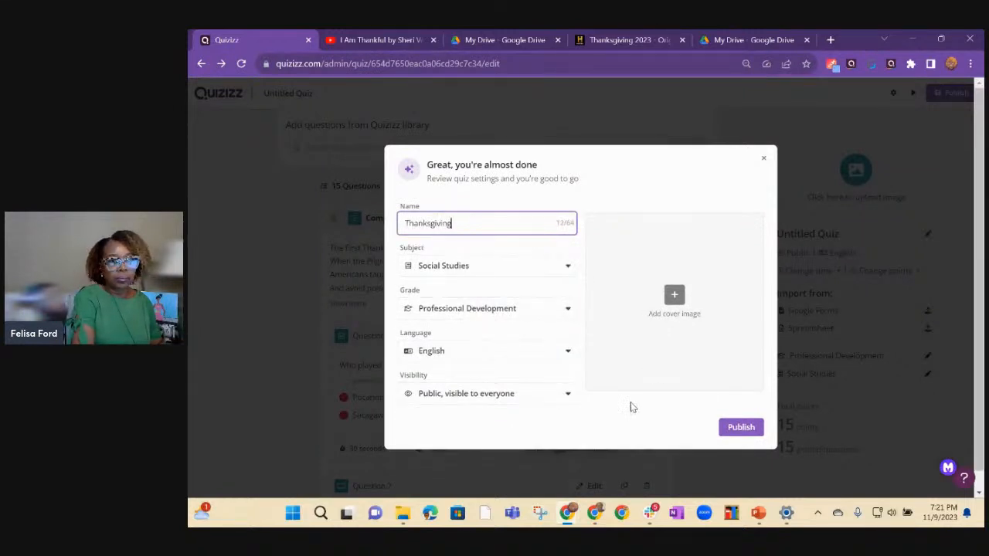
{"action": "left_click", "coordinate": [741, 428]}
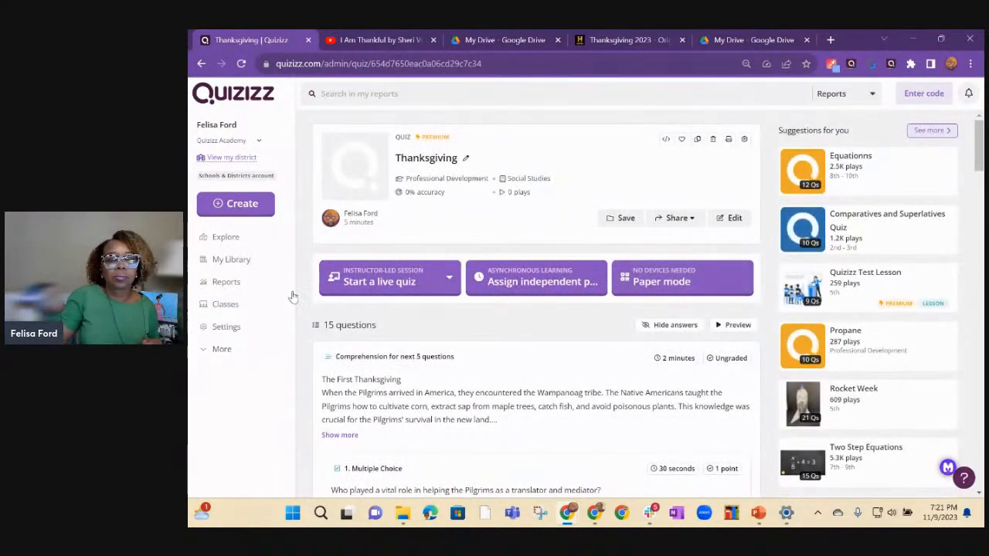
Review the comprehension and trivia questions on the published Thanksgiving quiz's page.
{"action": "scroll", "coordinate": [454, 361], "scroll_direction": "down", "scroll_amount": 4}
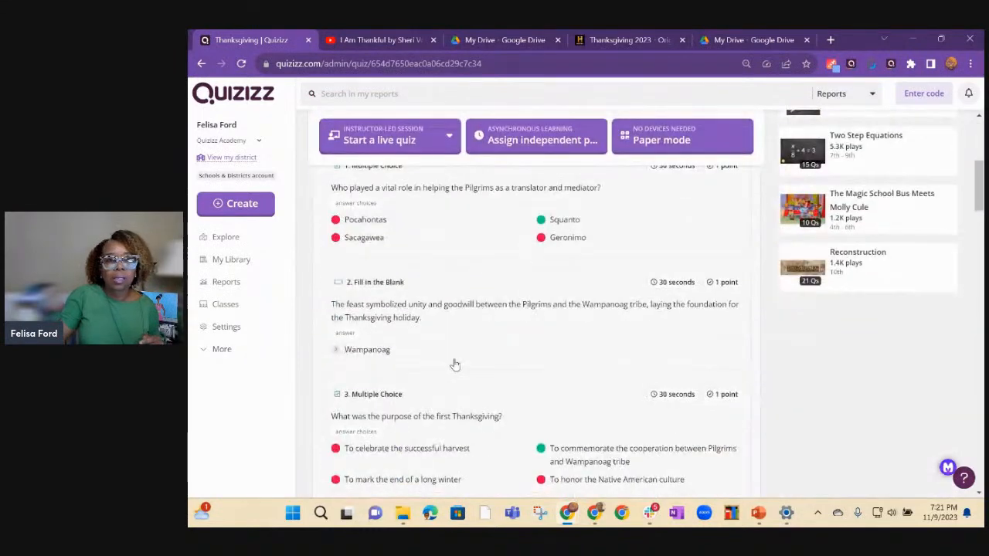
{"action": "scroll", "coordinate": [463, 370], "scroll_direction": "down", "scroll_amount": 5}
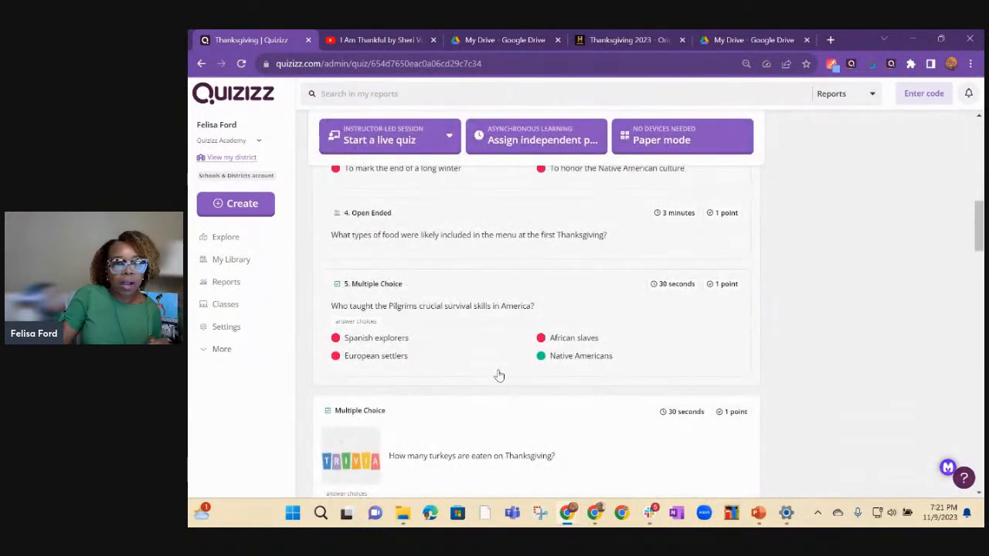
{"action": "scroll", "coordinate": [502, 375], "scroll_direction": "down", "scroll_amount": 6}
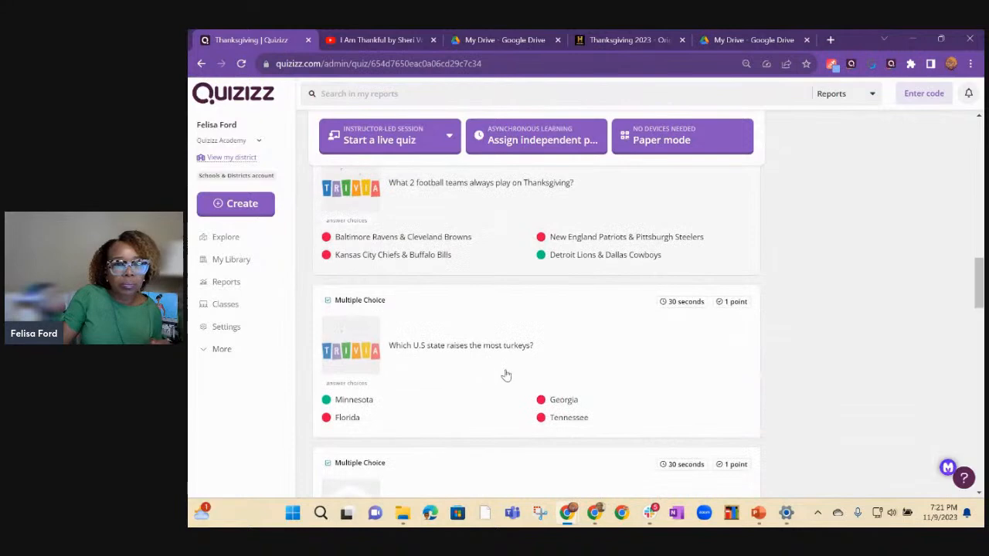
{"action": "scroll", "coordinate": [587, 283], "scroll_direction": "up", "scroll_amount": 15}
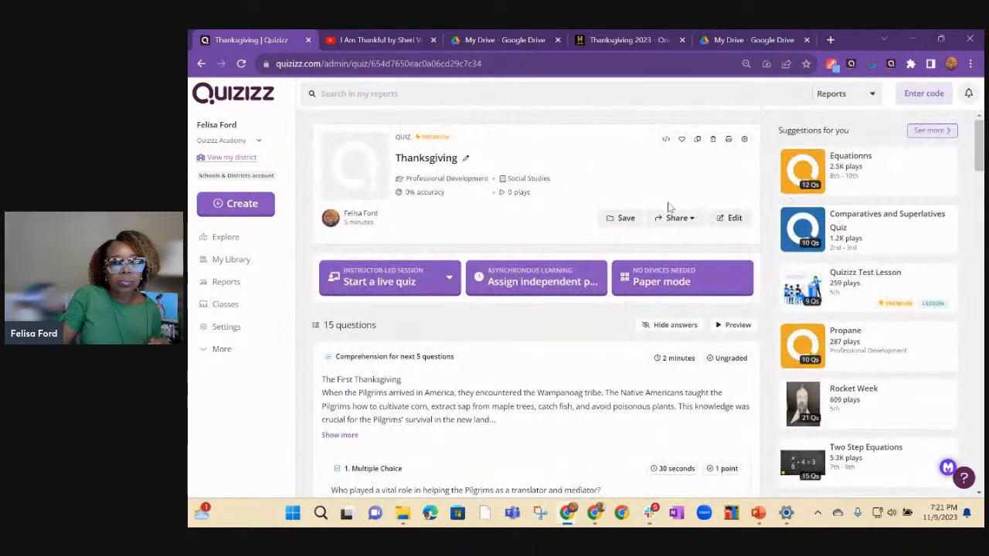
{"action": "left_click", "coordinate": [729, 218]}
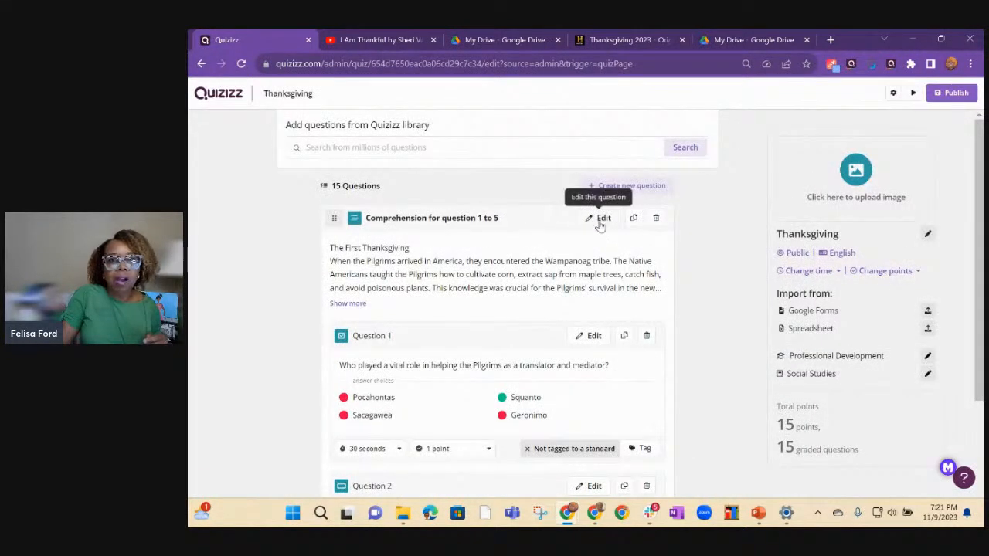
{"action": "left_click", "coordinate": [203, 68]}
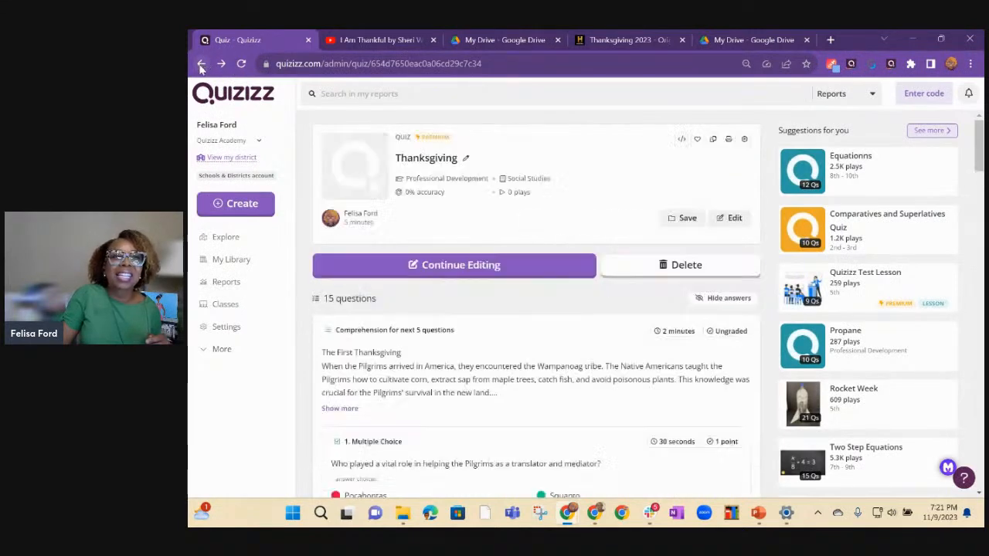
{"action": "left_click", "coordinate": [201, 67]}
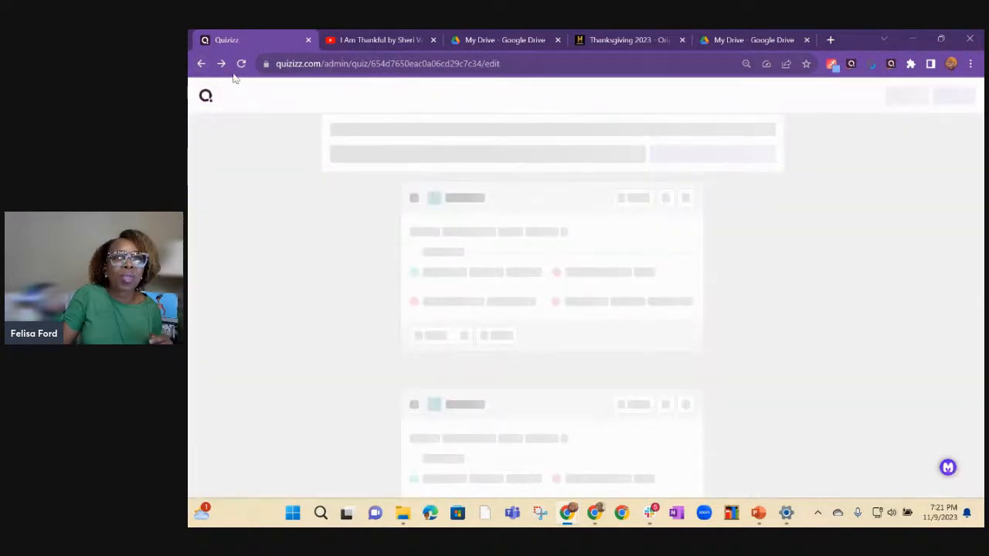
Return to the home page, search for thanksgiving and open the 10-question Thanksgiving Trivia quiz for Professional Development.
{"action": "left_click", "coordinate": [204, 66]}
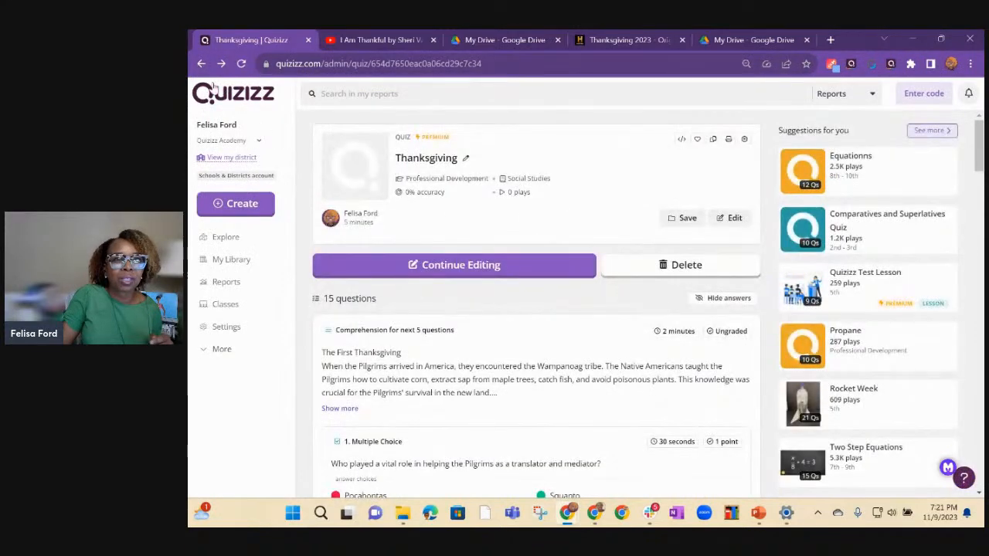
{"action": "left_click", "coordinate": [204, 66]}
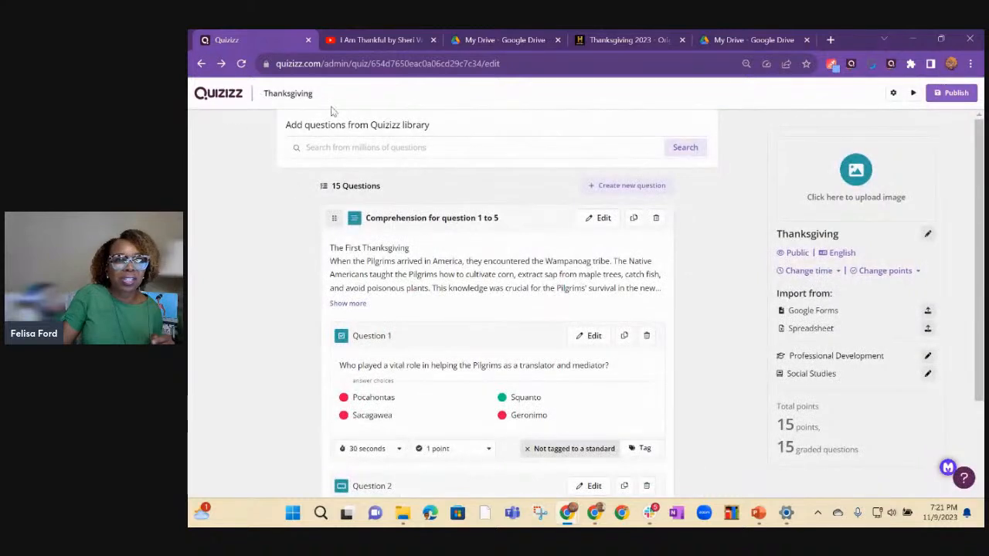
{"action": "left_click", "coordinate": [201, 65]}
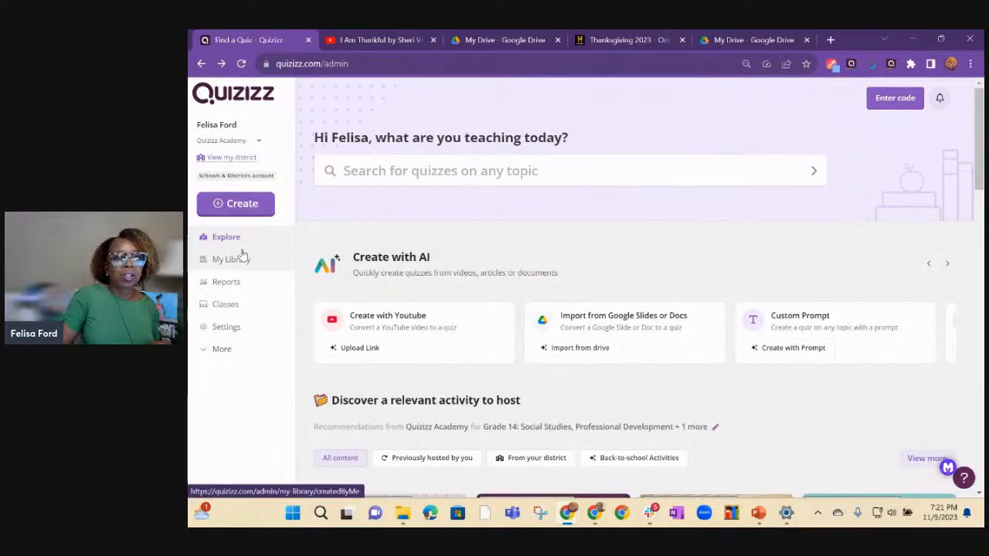
{"action": "left_click", "coordinate": [388, 177]}
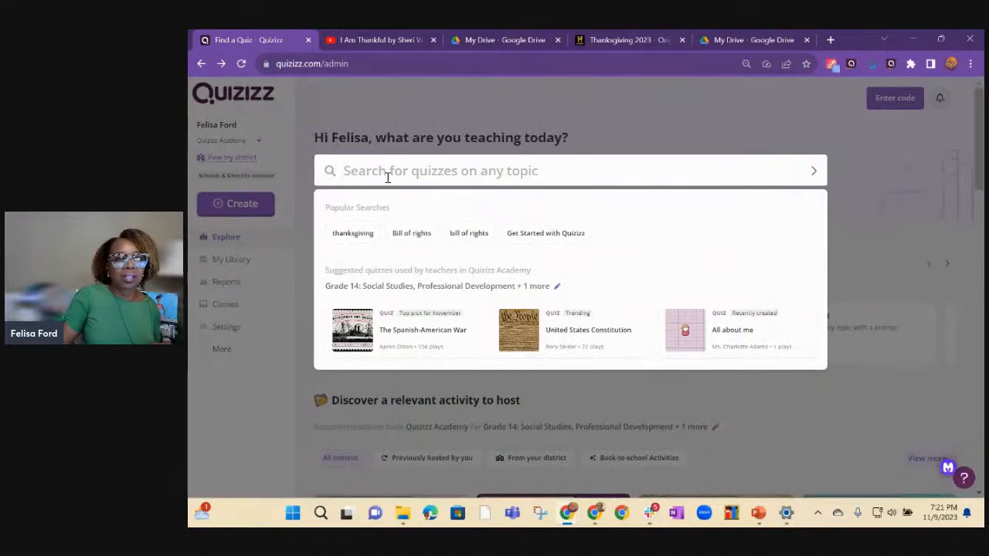
{"action": "type", "text": "Thanks"}
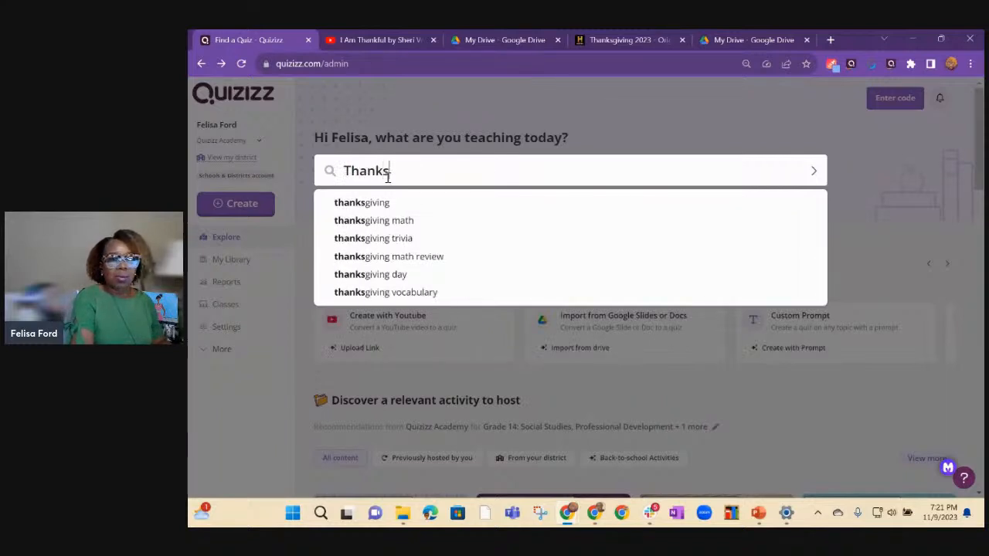
{"action": "left_click", "coordinate": [386, 205]}
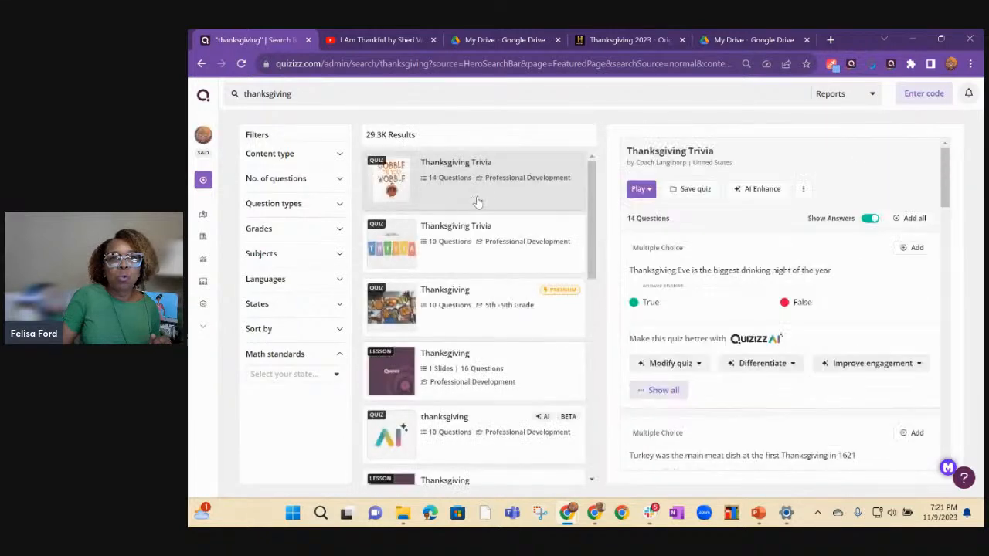
{"action": "left_click", "coordinate": [464, 241]}
{"action": "left_click", "coordinate": [464, 241]}
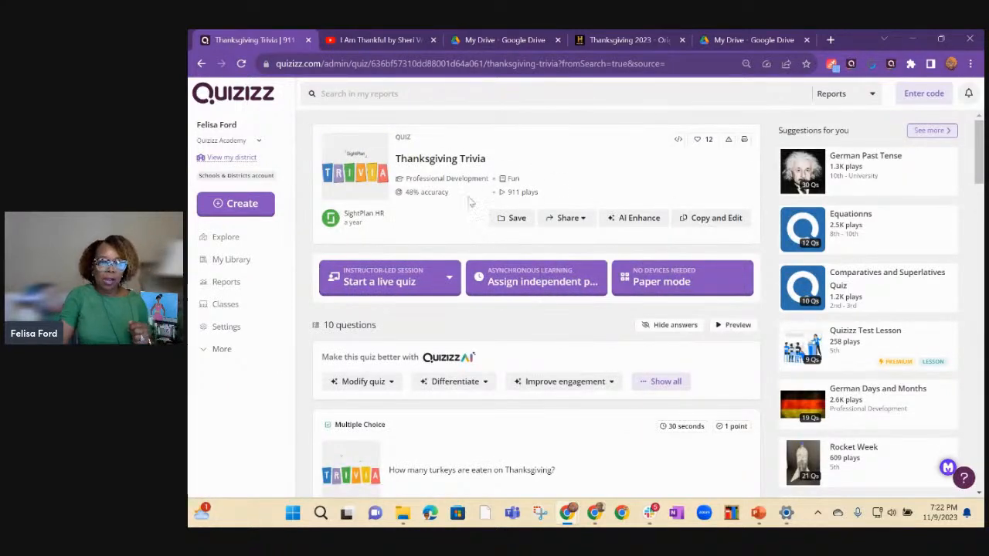
Use AI Enhance to convert all the trivia questions to real-world scenarios, review the enhanced versions and save the changes.
{"action": "mouse_move", "coordinate": [663, 226]}
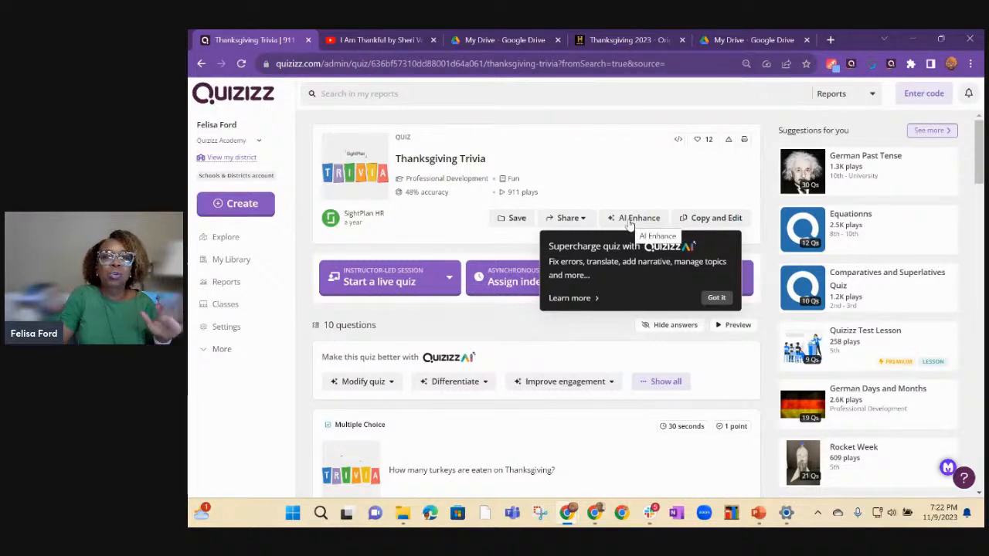
{"action": "left_click", "coordinate": [629, 219]}
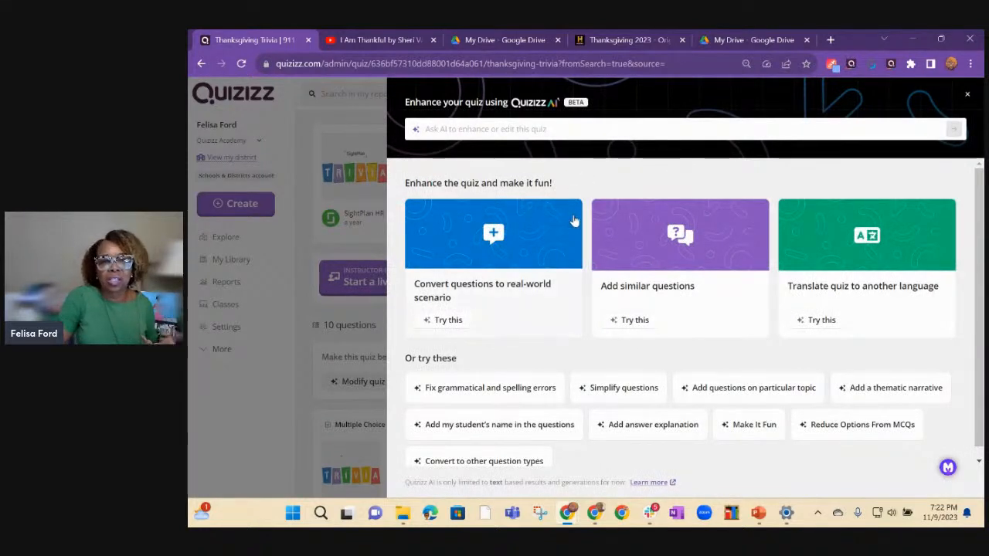
{"action": "left_click", "coordinate": [494, 240]}
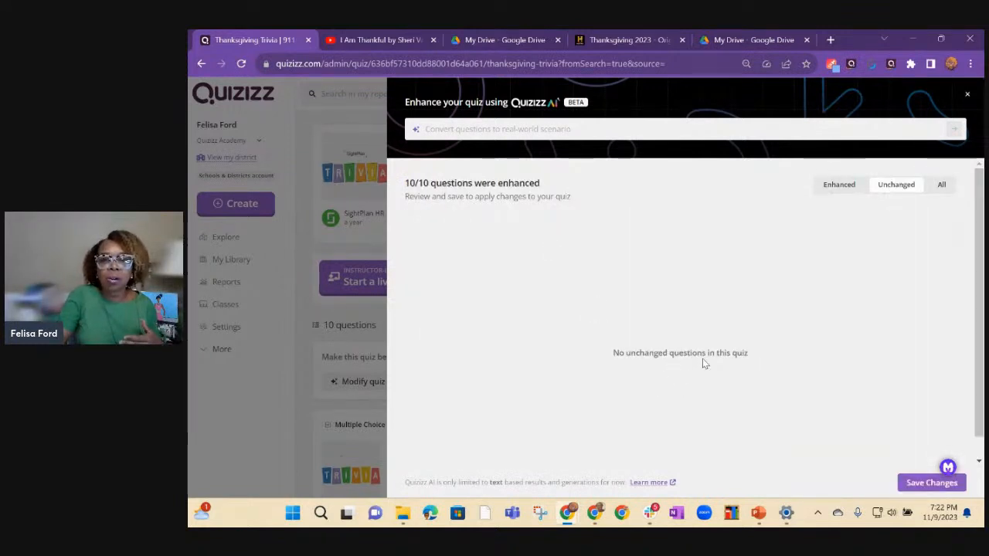
{"action": "left_click", "coordinate": [838, 185]}
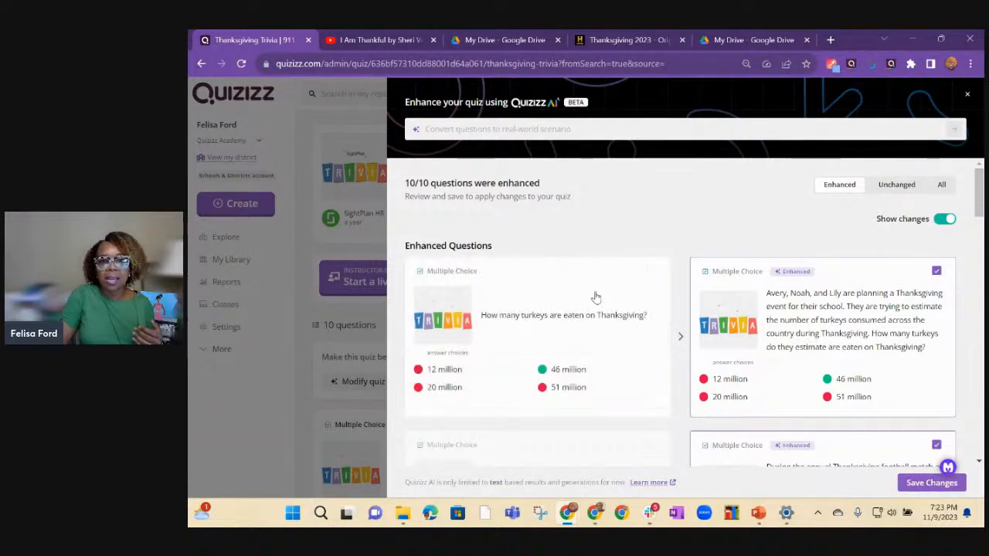
{"action": "scroll", "coordinate": [594, 296], "scroll_direction": "down", "scroll_amount": 3}
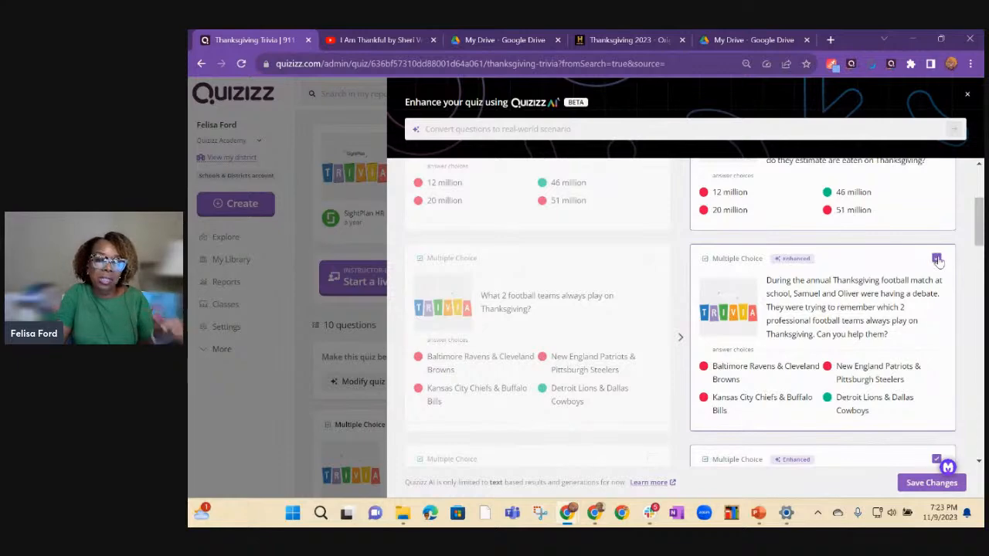
{"action": "scroll", "coordinate": [862, 309], "scroll_direction": "down", "scroll_amount": 10}
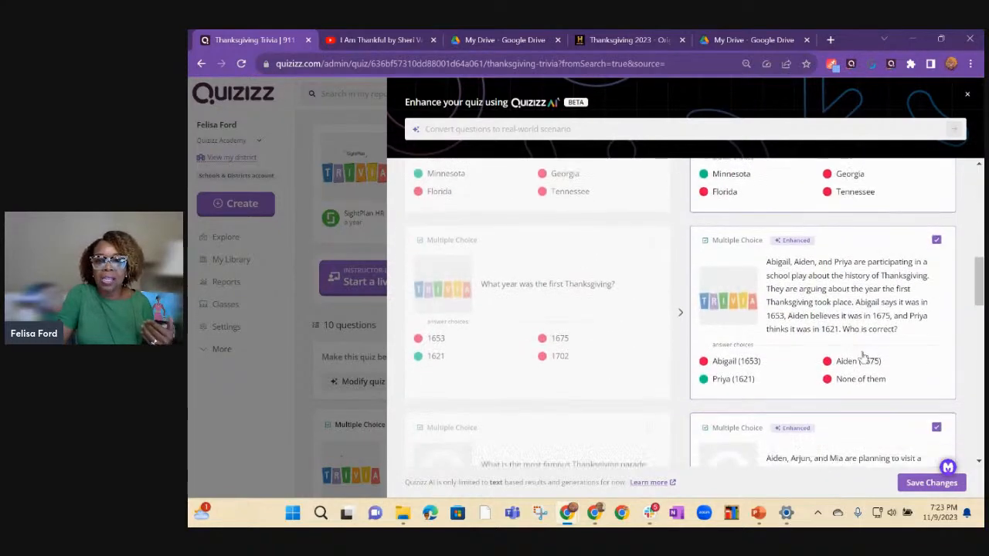
{"action": "scroll", "coordinate": [863, 371], "scroll_direction": "down", "scroll_amount": 3}
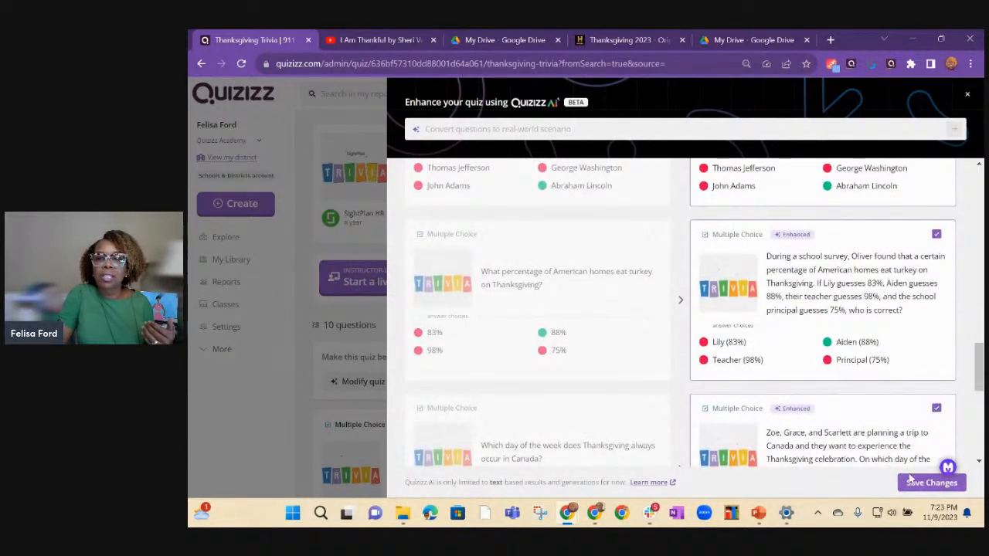
{"action": "left_click", "coordinate": [914, 487]}
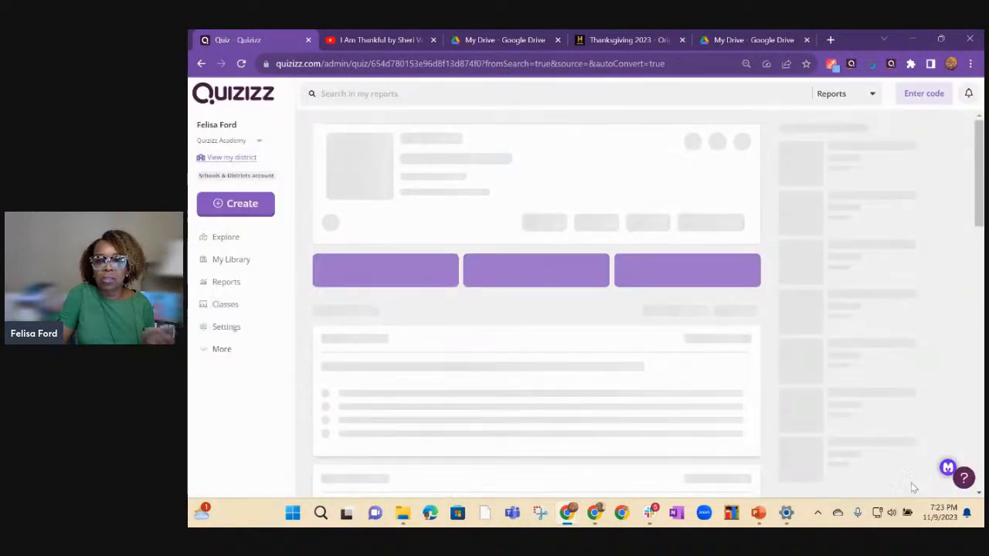
Convert the first question, about turkeys eaten on Thanksgiving, to Drag and Drop with AI and apply the changes.
{"action": "scroll", "coordinate": [494, 299], "scroll_direction": "down", "scroll_amount": 2}
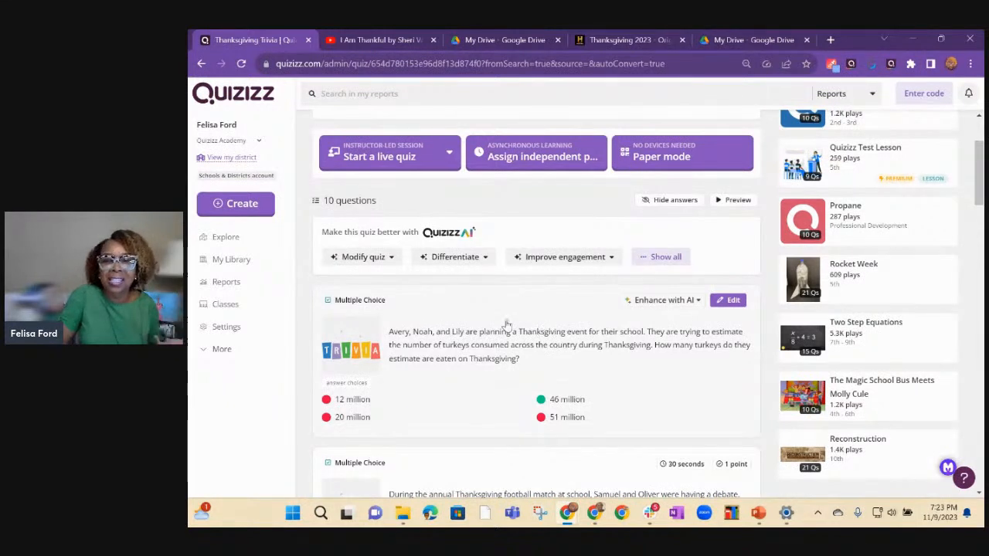
{"action": "scroll", "coordinate": [592, 342], "scroll_direction": "down", "scroll_amount": 1}
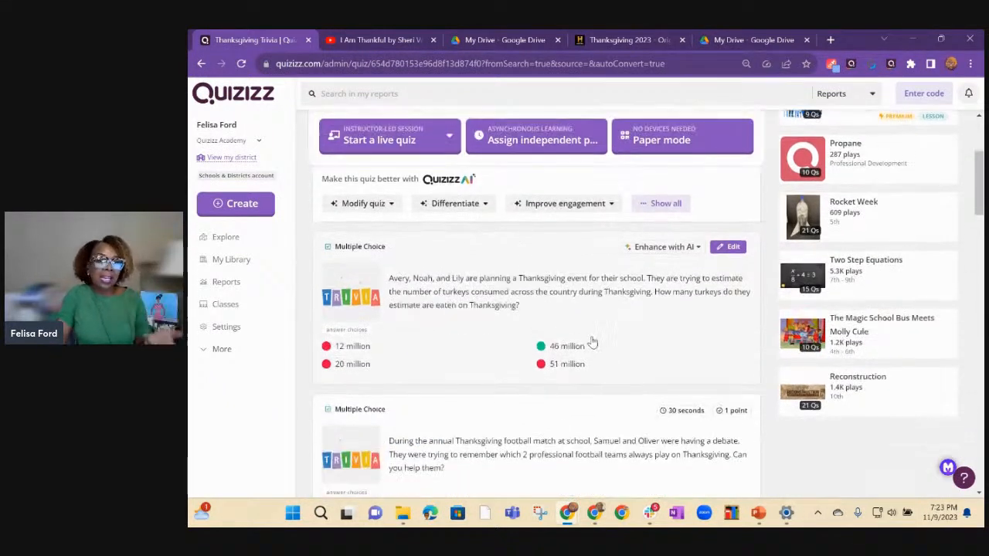
{"action": "left_click", "coordinate": [694, 253]}
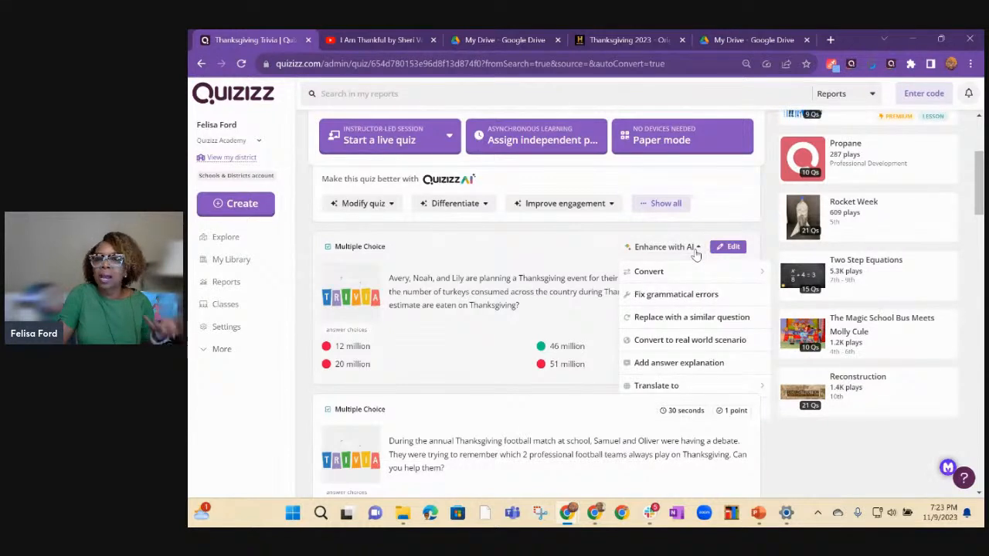
{"action": "mouse_move", "coordinate": [699, 271]}
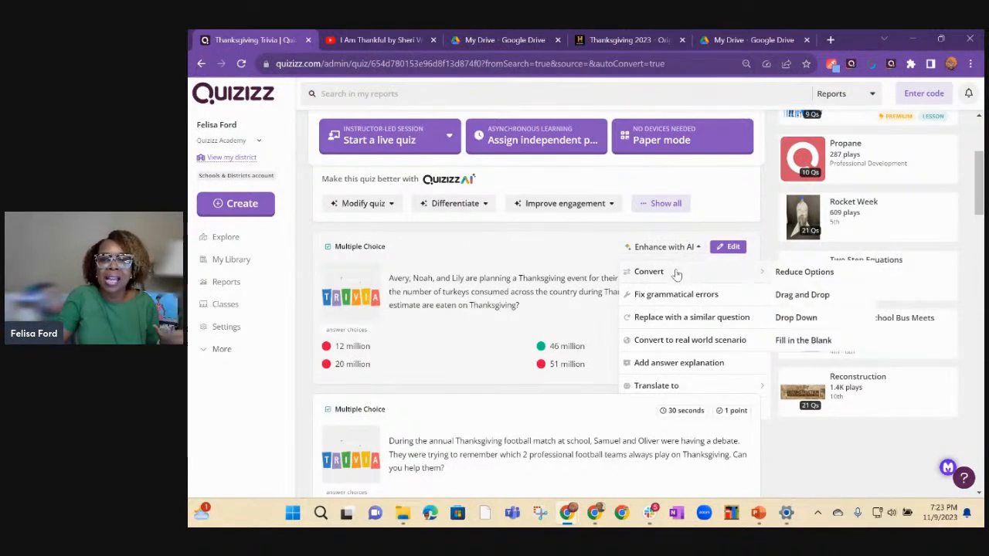
{"action": "left_click", "coordinate": [799, 298]}
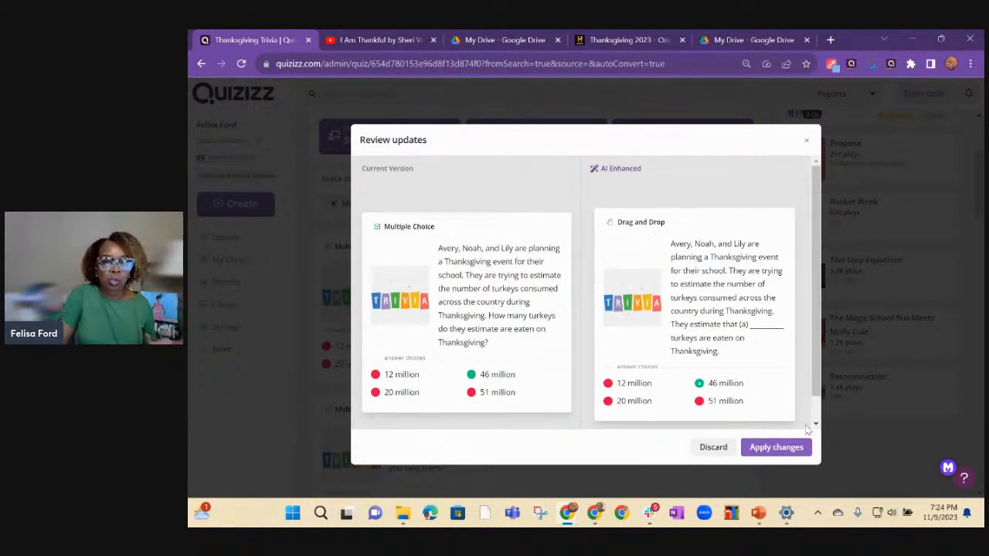
{"action": "left_click", "coordinate": [775, 447]}
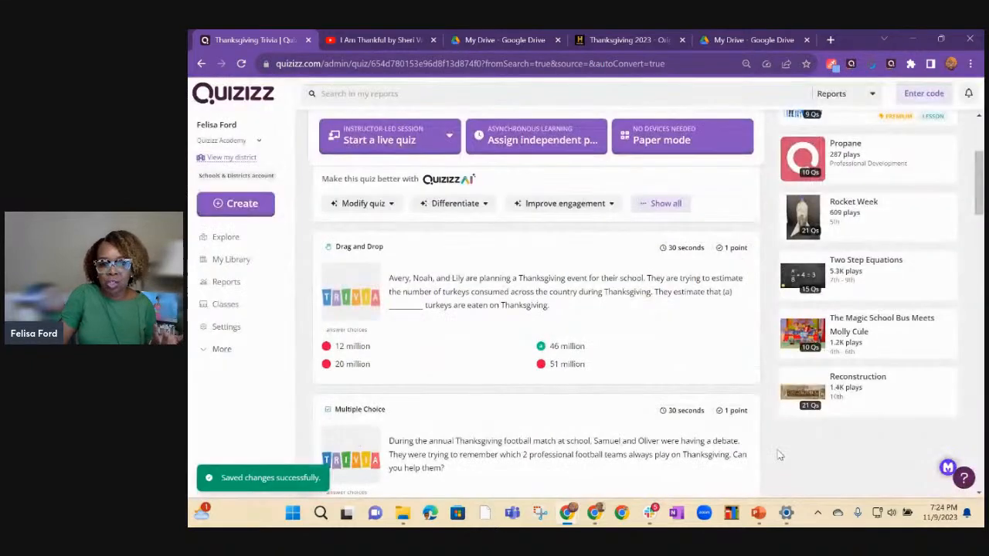
Examine the AI options for modifying and differentiating the quiz and for enhancing the football teams question.
{"action": "left_click", "coordinate": [455, 203]}
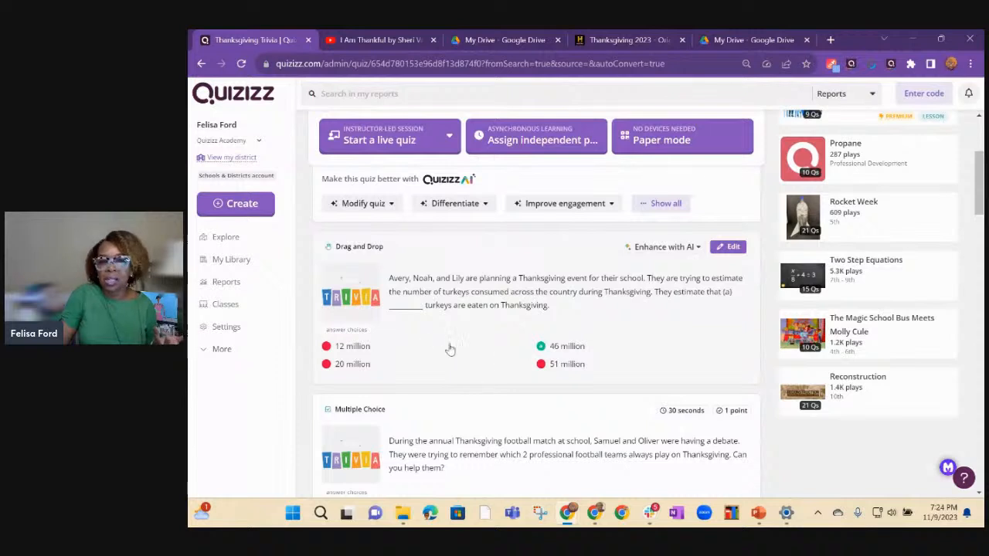
{"action": "left_click", "coordinate": [460, 204]}
{"action": "left_click", "coordinate": [393, 205]}
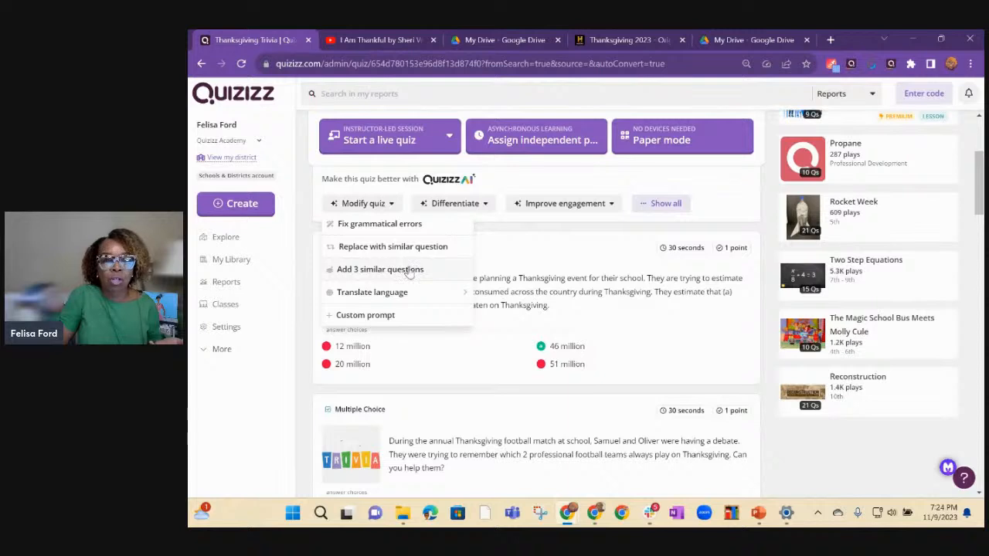
{"action": "mouse_move", "coordinate": [401, 302]}
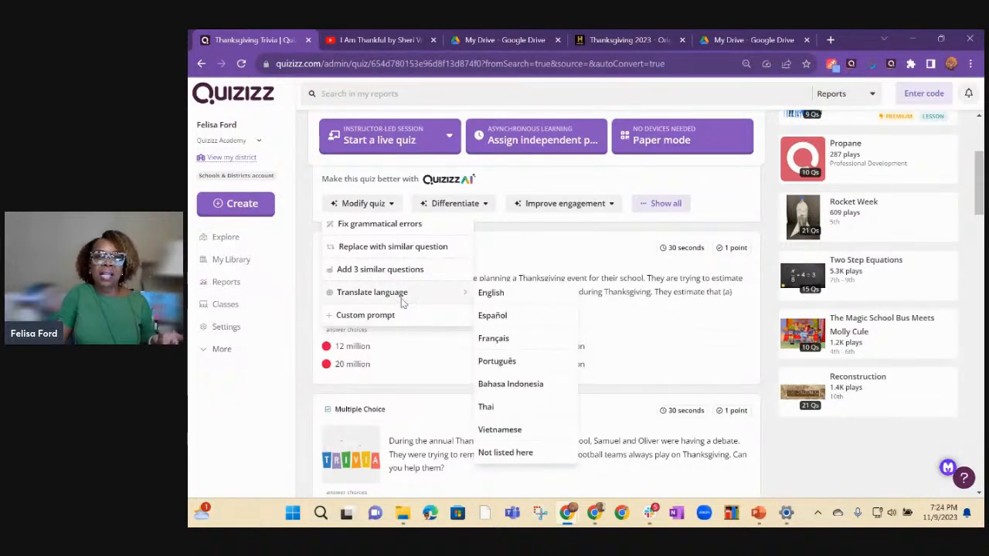
{"action": "left_click", "coordinate": [485, 204]}
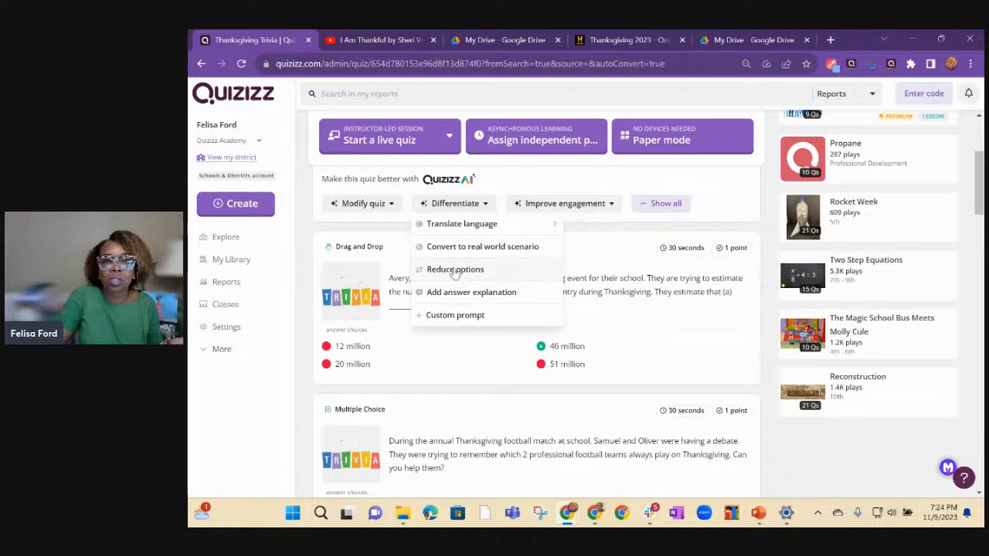
{"action": "left_click", "coordinate": [470, 343]}
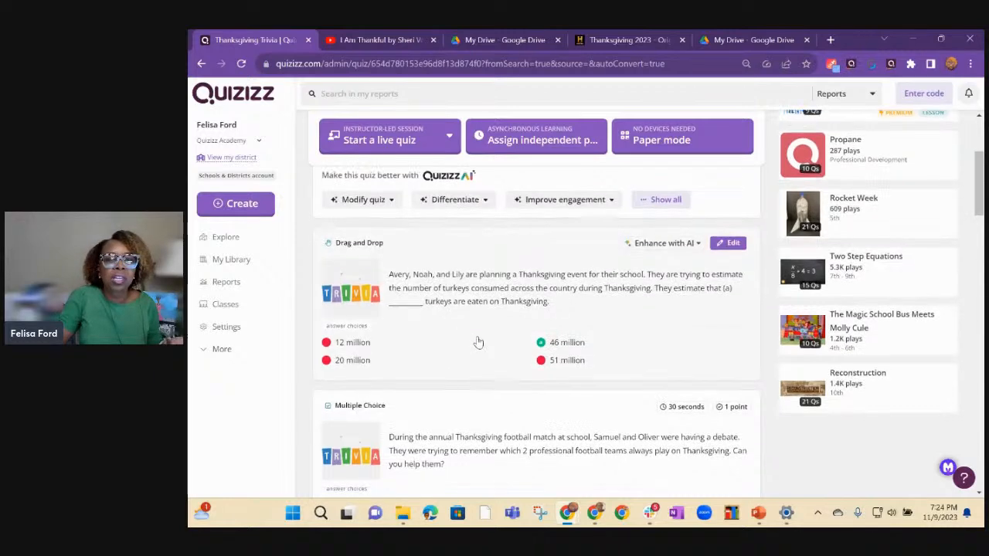
{"action": "scroll", "coordinate": [479, 340], "scroll_direction": "down", "scroll_amount": 1}
{"action": "scroll", "coordinate": [468, 309], "scroll_direction": "down", "scroll_amount": 2}
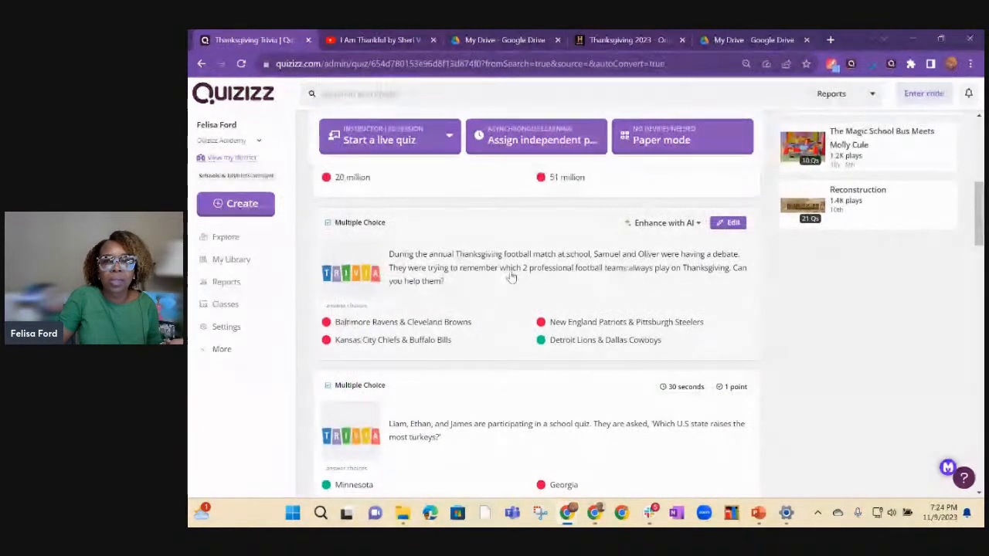
{"action": "left_click", "coordinate": [668, 225]}
{"action": "left_click", "coordinate": [541, 260]}
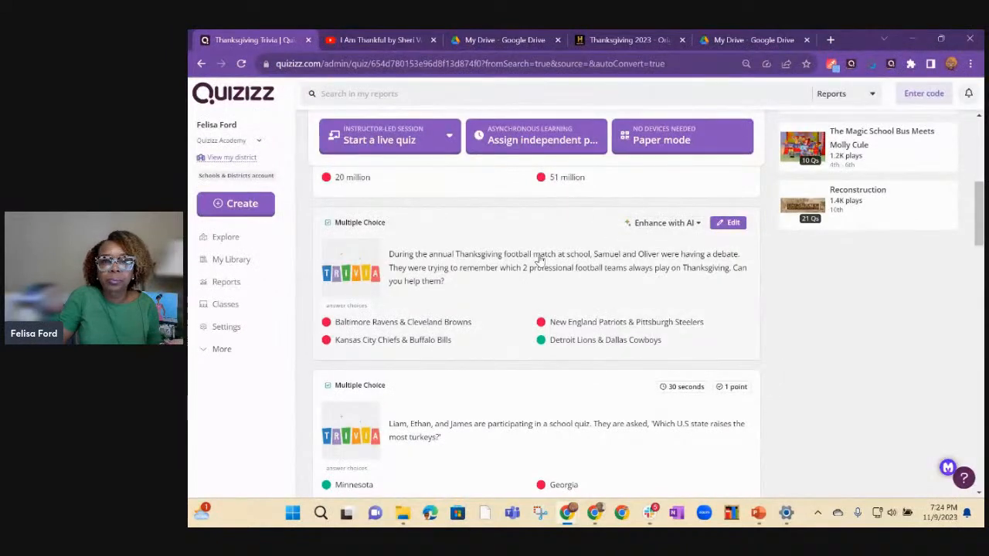
{"action": "scroll", "coordinate": [541, 261], "scroll_direction": "up", "scroll_amount": 1}
{"action": "scroll", "coordinate": [541, 260], "scroll_direction": "up", "scroll_amount": 2}
Try to reduce the multiple-choice answer options with AI and save the result as a duplicate quiz, and close the enhancement view.
{"action": "left_click", "coordinate": [476, 257]}
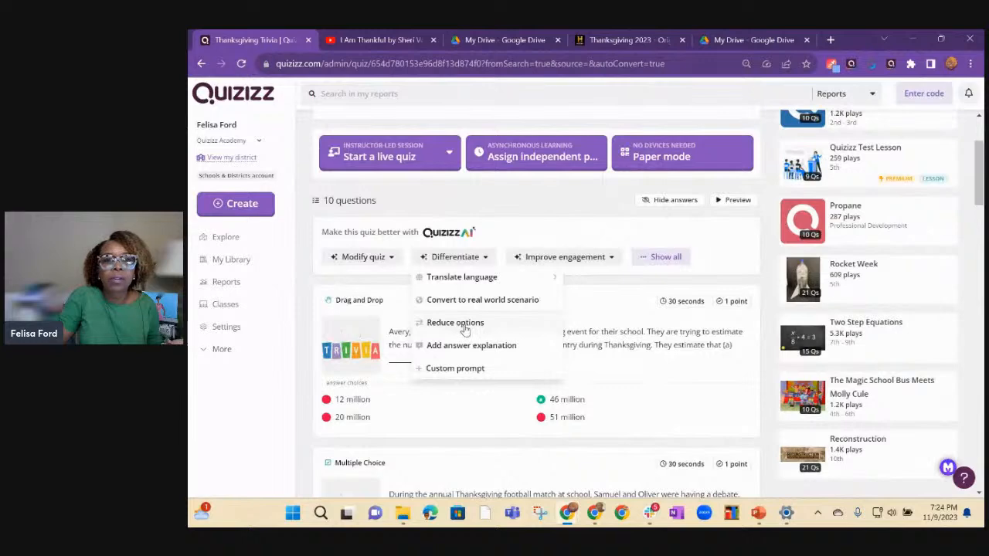
{"action": "left_click", "coordinate": [456, 323]}
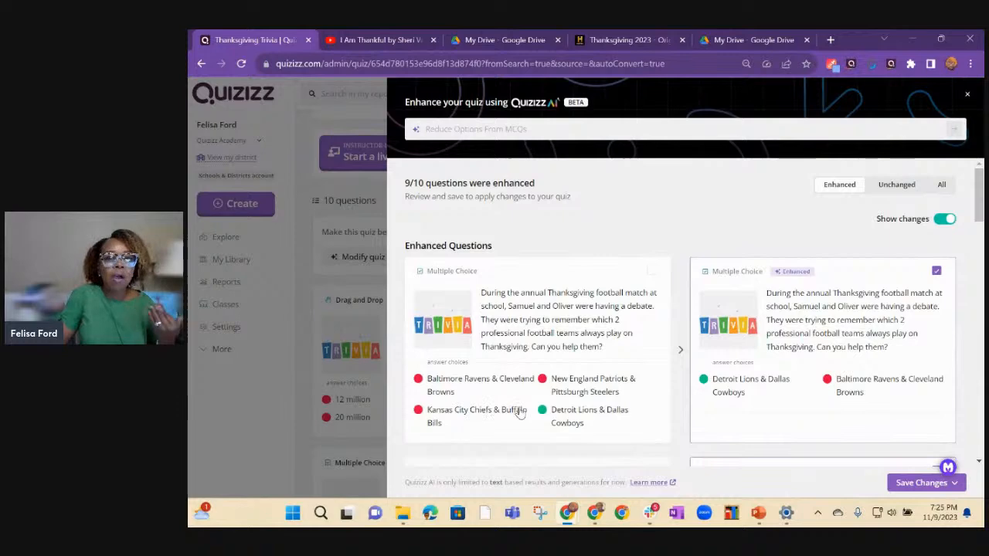
{"action": "scroll", "coordinate": [519, 402], "scroll_direction": "down", "scroll_amount": 2}
{"action": "scroll", "coordinate": [523, 393], "scroll_direction": "down", "scroll_amount": 2}
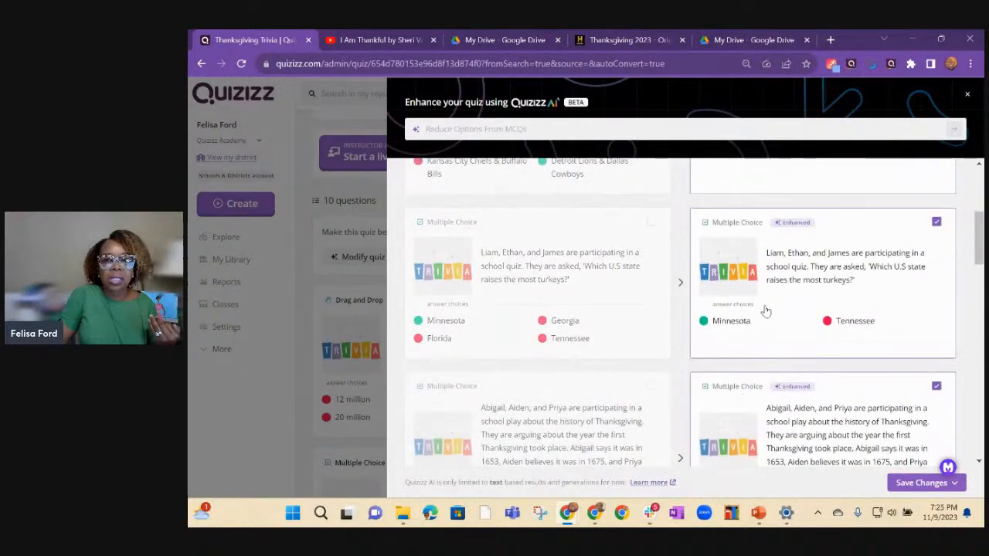
{"action": "scroll", "coordinate": [869, 328], "scroll_direction": "up", "scroll_amount": 2}
{"action": "scroll", "coordinate": [869, 328], "scroll_direction": "up", "scroll_amount": 3}
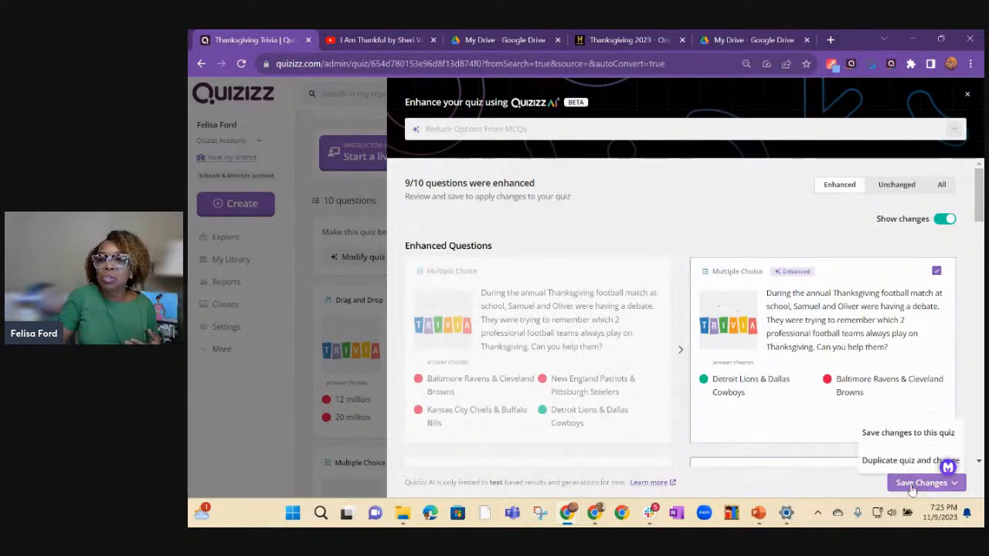
{"action": "mouse_move", "coordinate": [912, 484]}
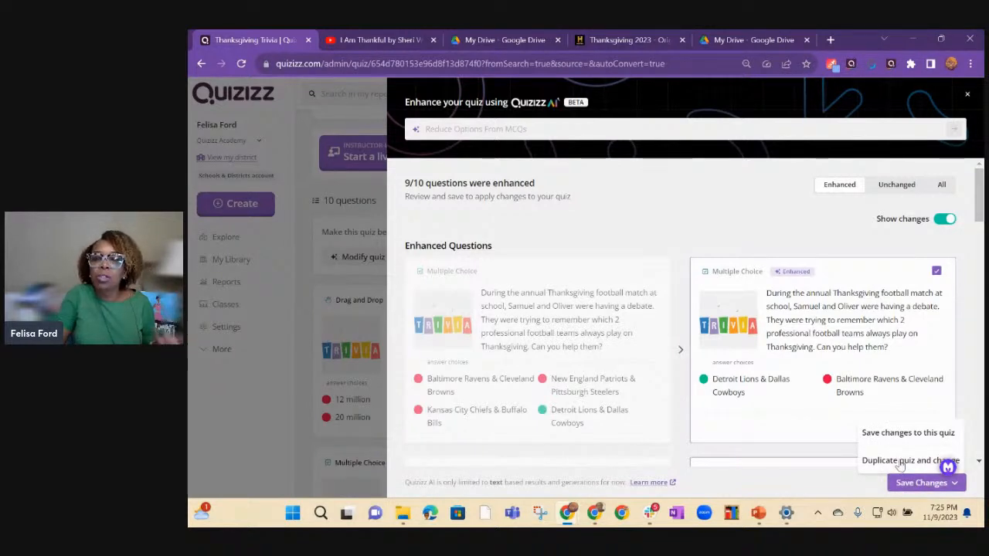
{"action": "left_click", "coordinate": [900, 462]}
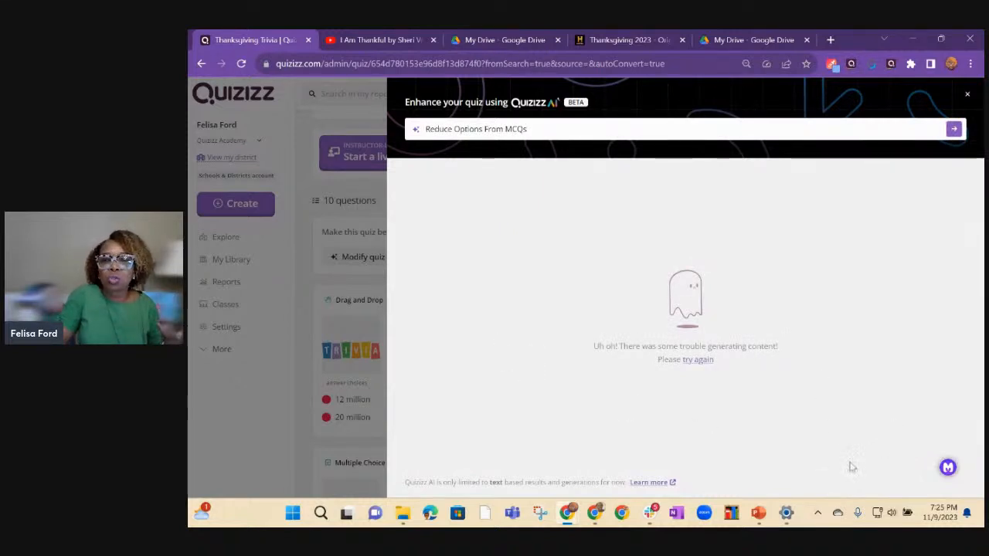
{"action": "left_click", "coordinate": [966, 96]}
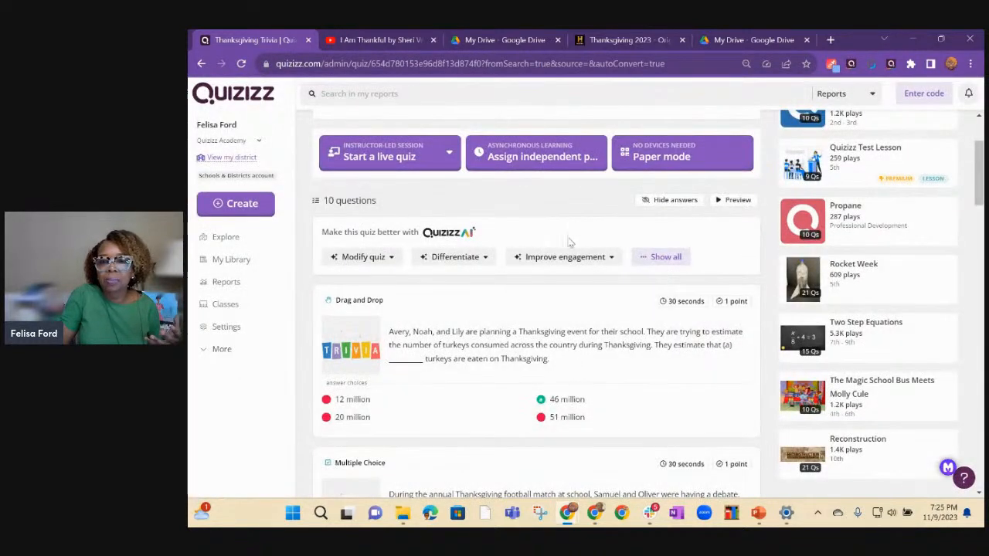
Reduce the multiple-choice answer options with AI, keeping the original versions of the top turkey-raising state and first Thanksgiving year questions.
{"action": "left_click", "coordinate": [452, 257]}
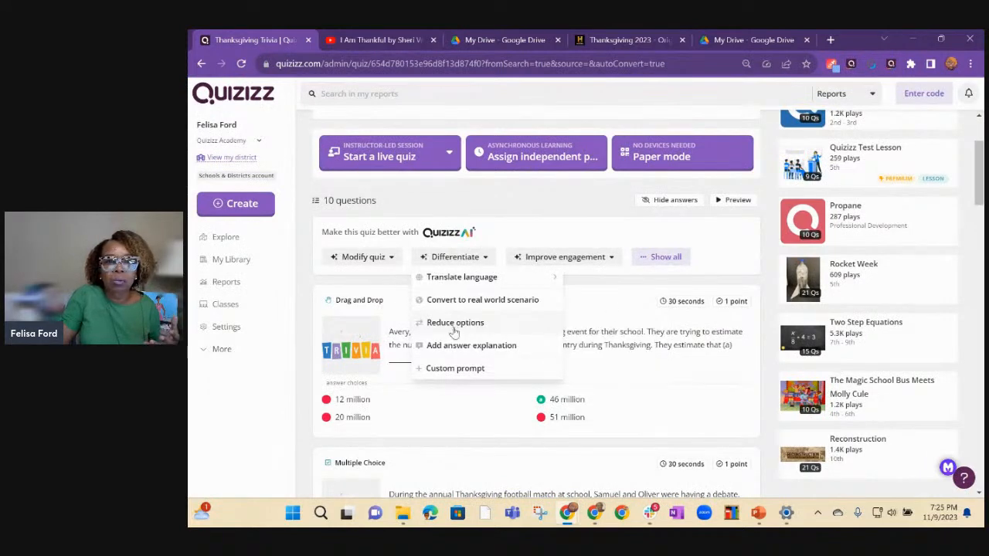
{"action": "left_click", "coordinate": [454, 323]}
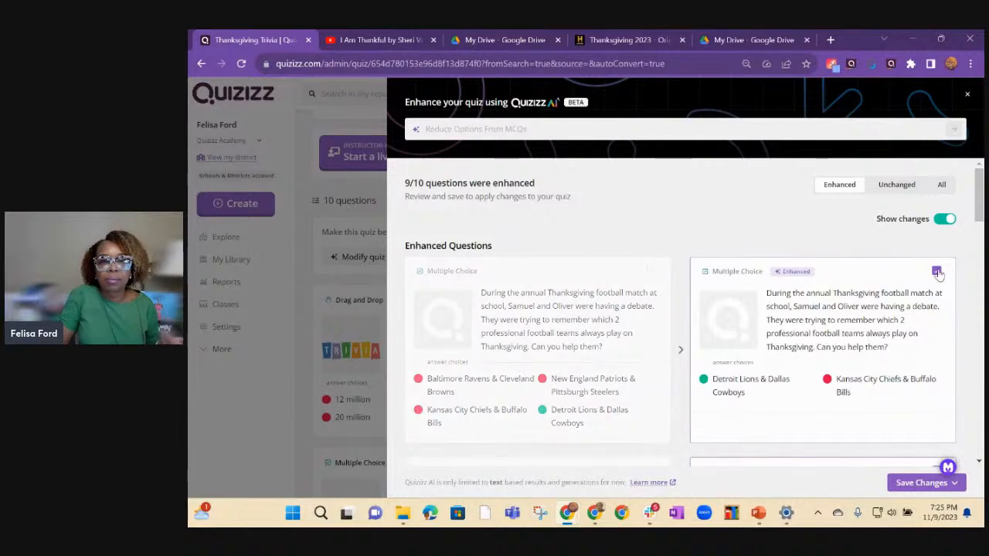
{"action": "scroll", "coordinate": [927, 324], "scroll_direction": "down", "scroll_amount": 4}
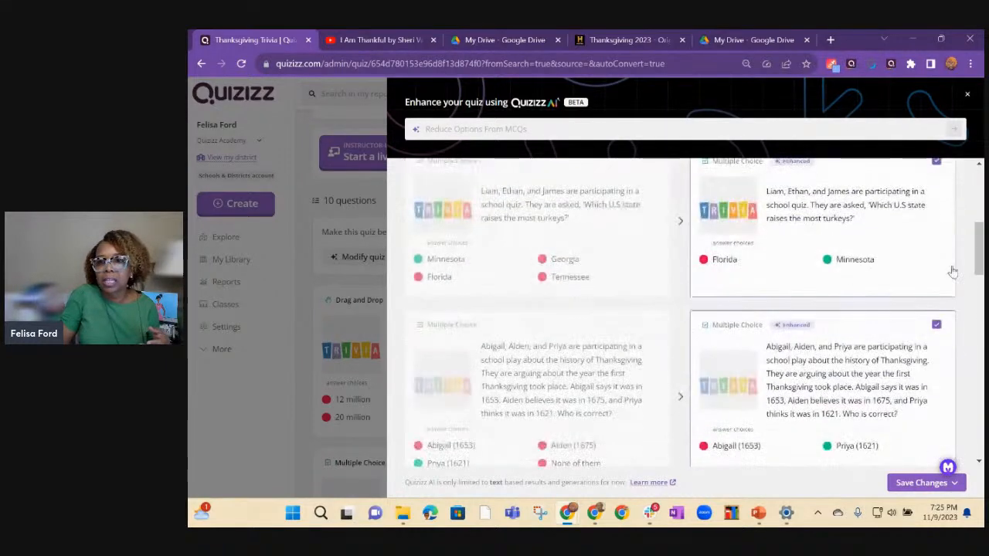
{"action": "left_click", "coordinate": [936, 161]}
{"action": "left_click", "coordinate": [936, 325]}
Keep the original president, turkey-percentage, Canadian weekday and first-celebration location questions, and save the reduced-option changes to this quiz.
{"action": "left_click_drag", "start_coordinate": [979, 248], "coordinate": [981, 297]}
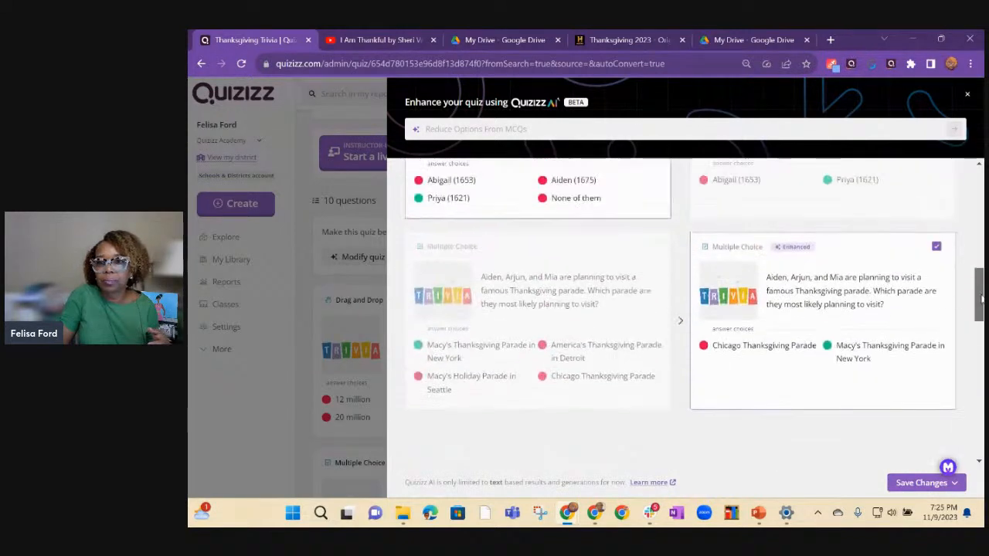
{"action": "left_click", "coordinate": [936, 439]}
{"action": "scroll", "coordinate": [843, 404], "scroll_direction": "down", "scroll_amount": 3}
{"action": "left_click", "coordinate": [936, 417]}
{"action": "scroll", "coordinate": [863, 400], "scroll_direction": "down", "scroll_amount": 3}
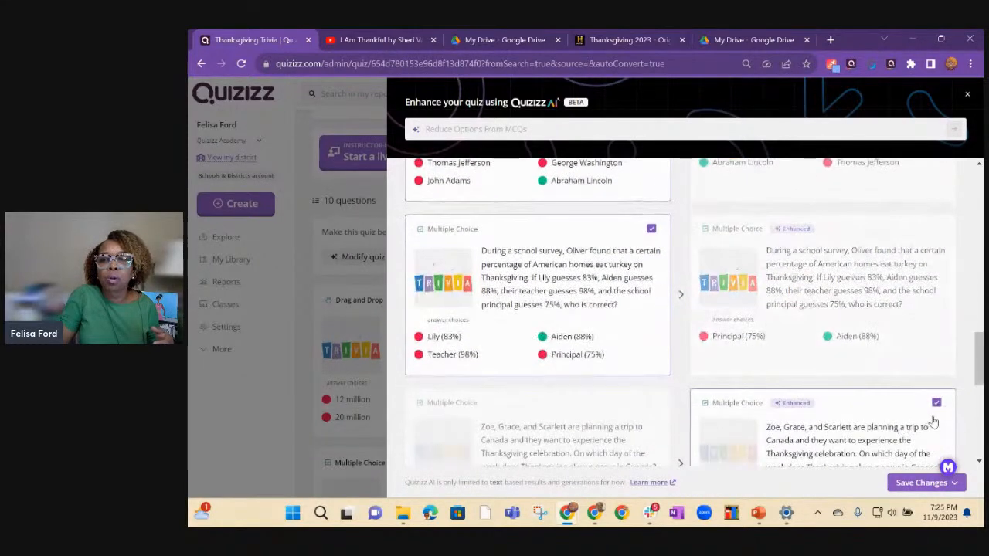
{"action": "left_click", "coordinate": [936, 403]}
{"action": "scroll", "coordinate": [796, 404], "scroll_direction": "down", "scroll_amount": 3}
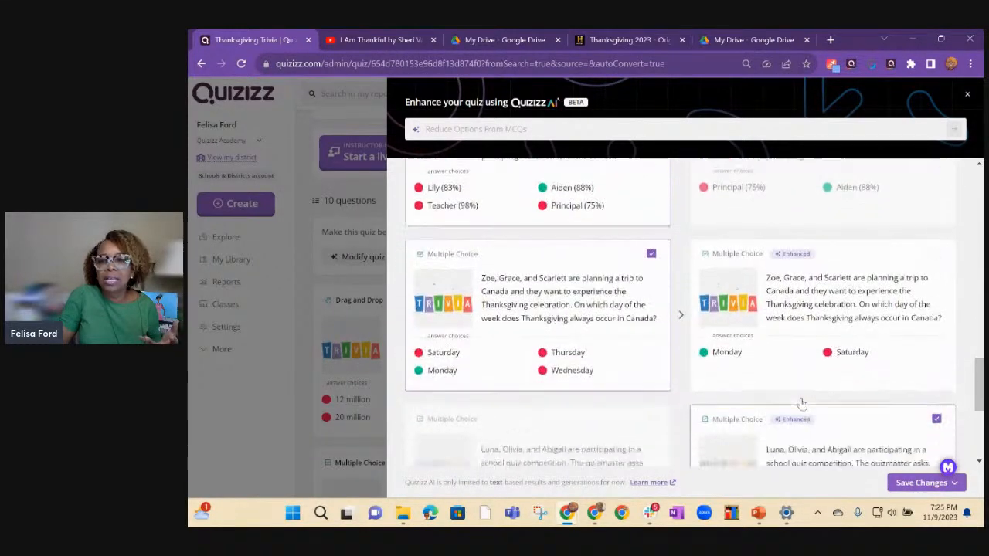
{"action": "scroll", "coordinate": [802, 404], "scroll_direction": "down", "scroll_amount": 3}
{"action": "left_click", "coordinate": [936, 319]}
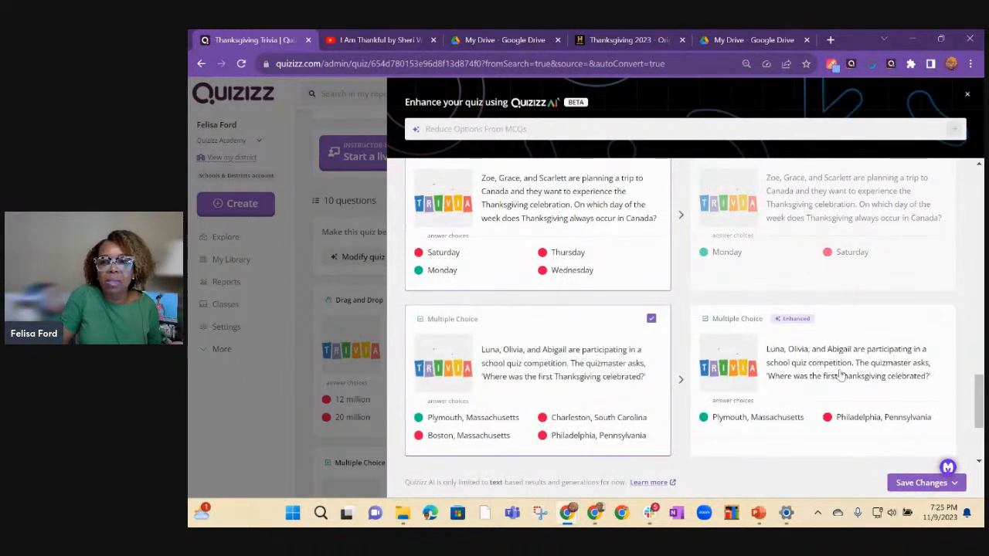
{"action": "left_click", "coordinate": [926, 482]}
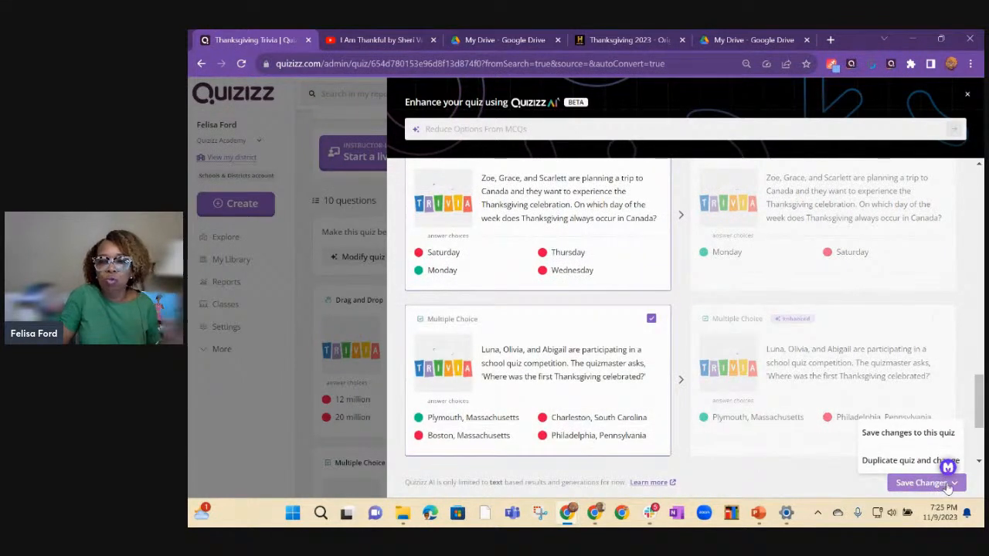
{"action": "left_click", "coordinate": [902, 434]}
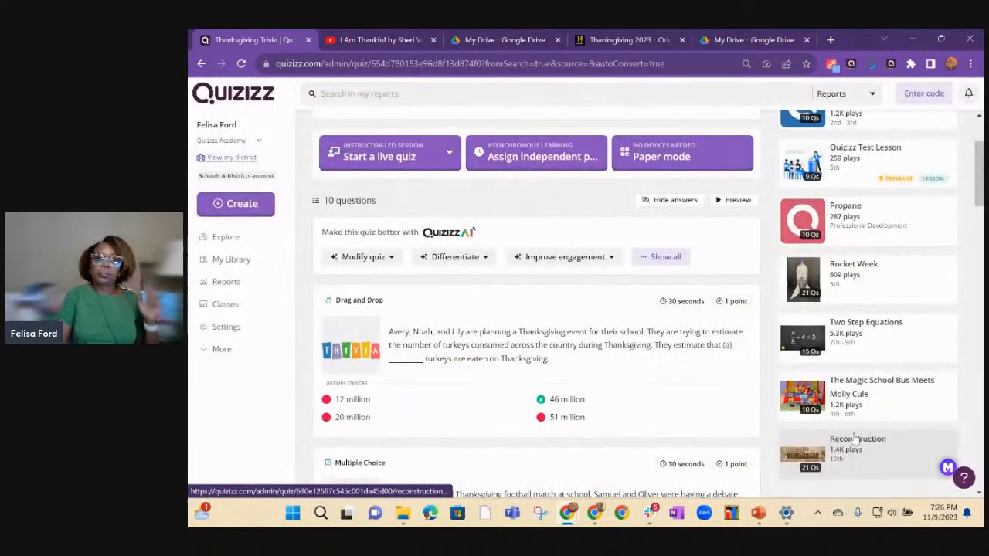
Review the reduced answer options in the question list and examine the languages available for translating the quiz.
{"action": "mouse_move", "coordinate": [479, 258]}
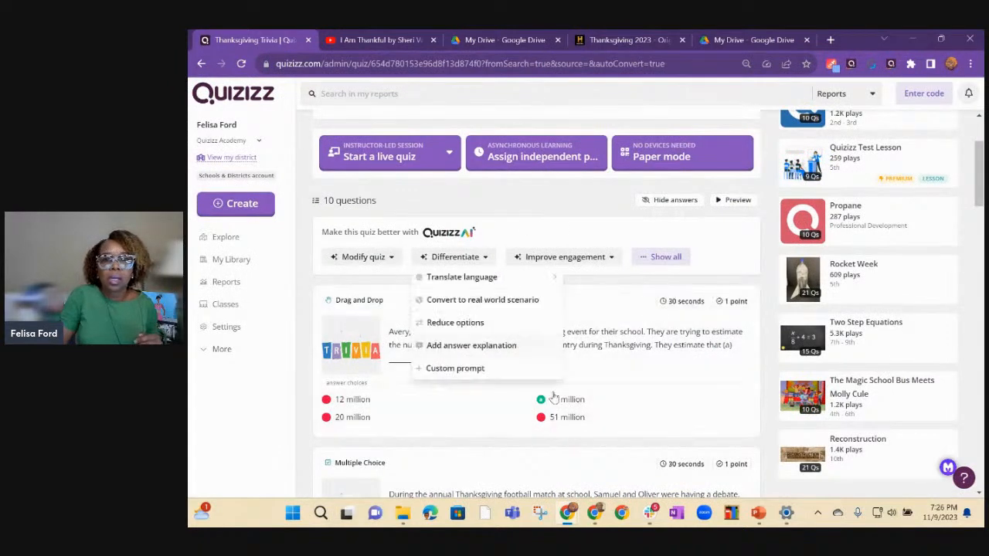
{"action": "scroll", "coordinate": [570, 381], "scroll_direction": "down", "scroll_amount": 4}
{"action": "scroll", "coordinate": [574, 385], "scroll_direction": "down", "scroll_amount": 5}
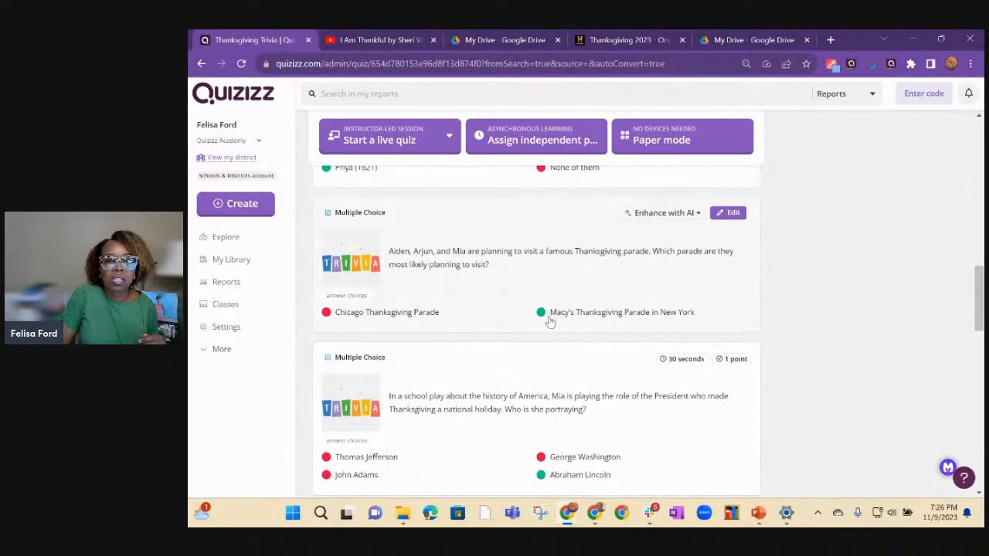
{"action": "scroll", "coordinate": [550, 320], "scroll_direction": "up", "scroll_amount": 3}
{"action": "scroll", "coordinate": [550, 320], "scroll_direction": "up", "scroll_amount": 7}
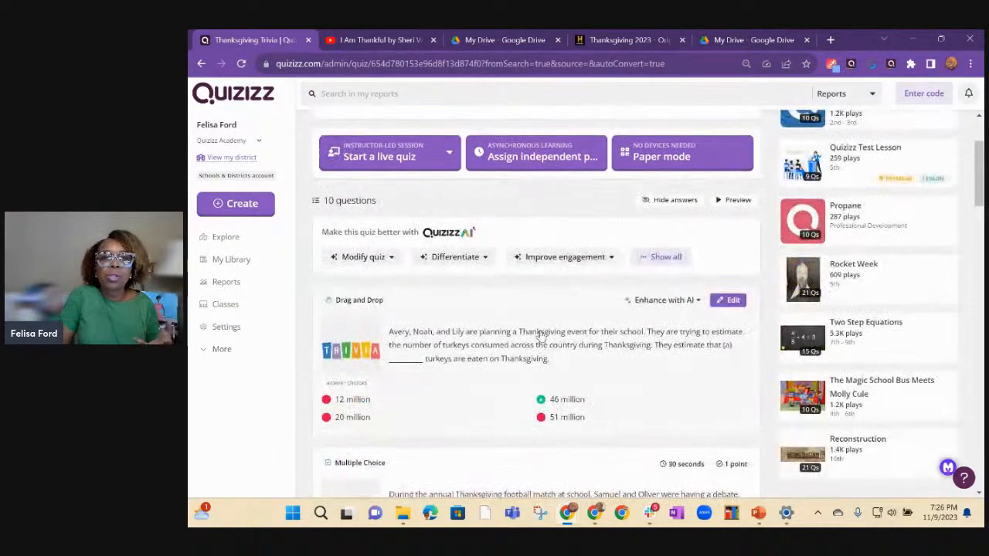
{"action": "left_click", "coordinate": [483, 259]}
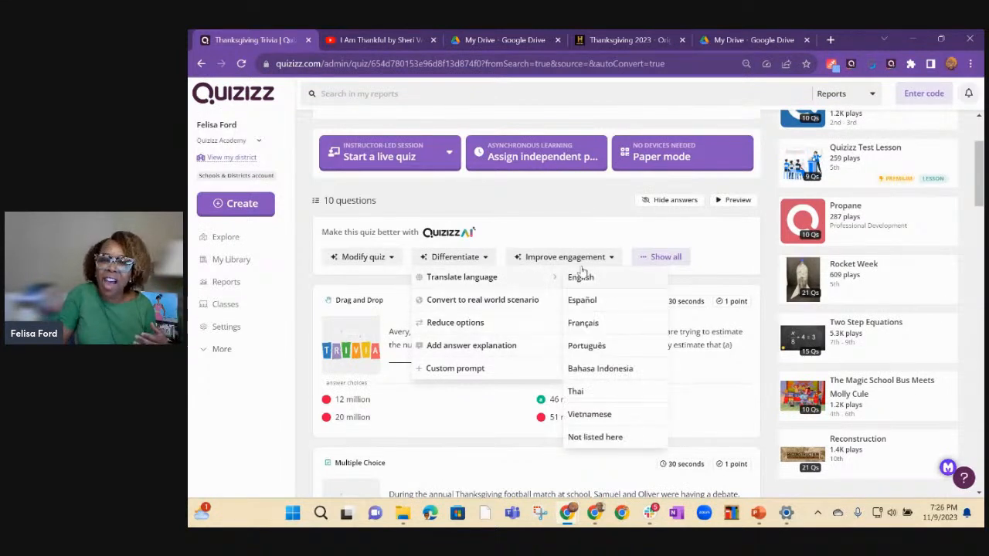
Add an AI theme to the quiz questions with the prompt "Make it sound like Mickey mouse".
{"action": "left_click", "coordinate": [602, 257]}
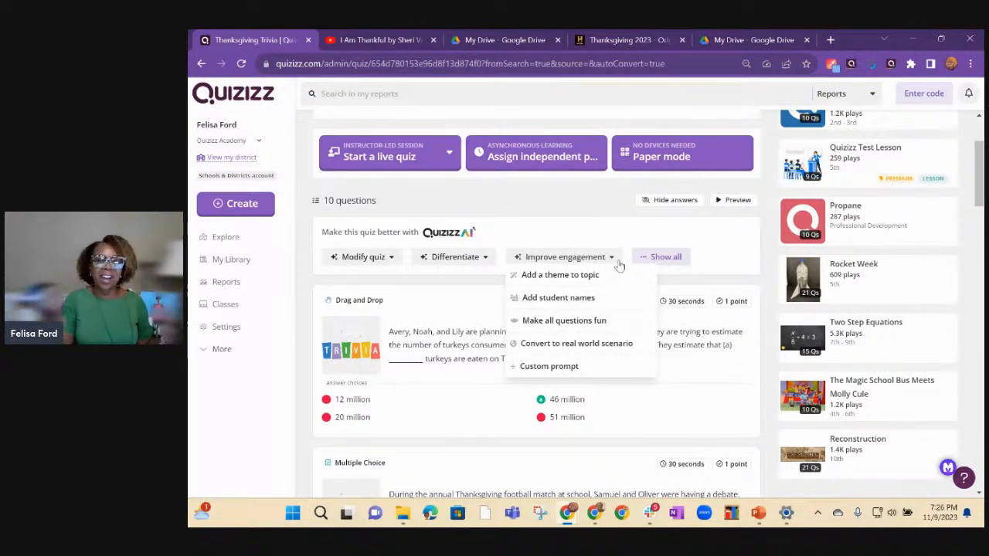
{"action": "left_click", "coordinate": [560, 275]}
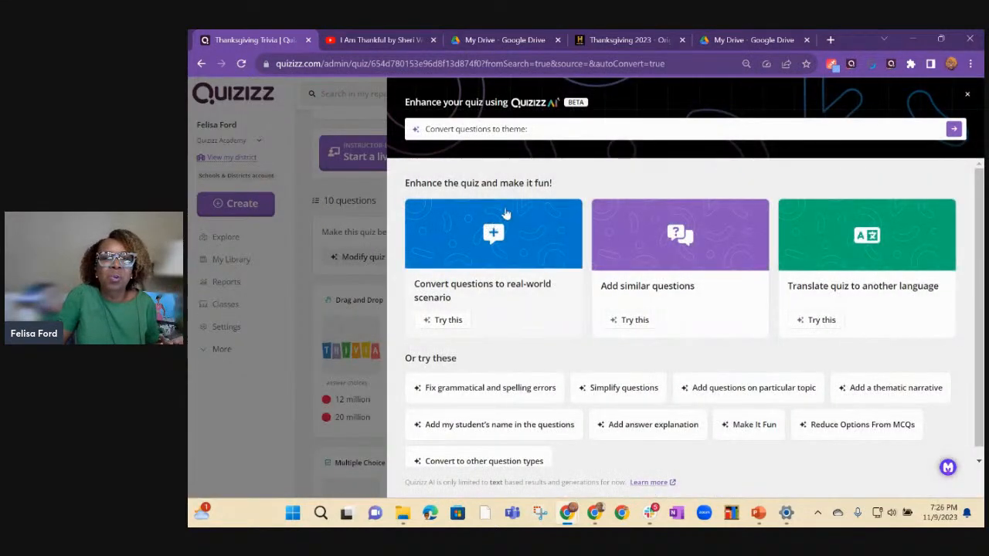
{"action": "left_click", "coordinate": [552, 131]}
{"action": "type", "text": "Make"}
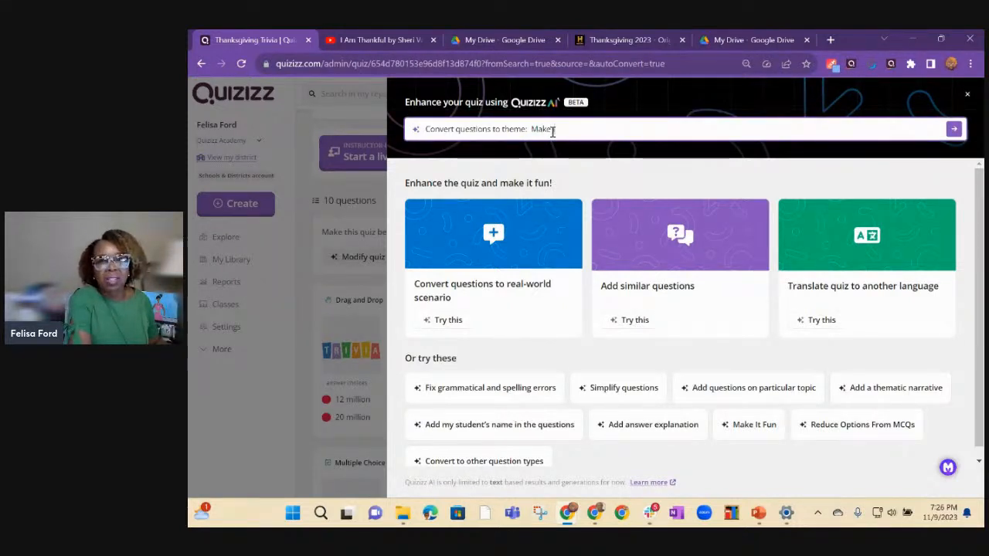
{"action": "type", "text": " it sound like Mickey mouse"}
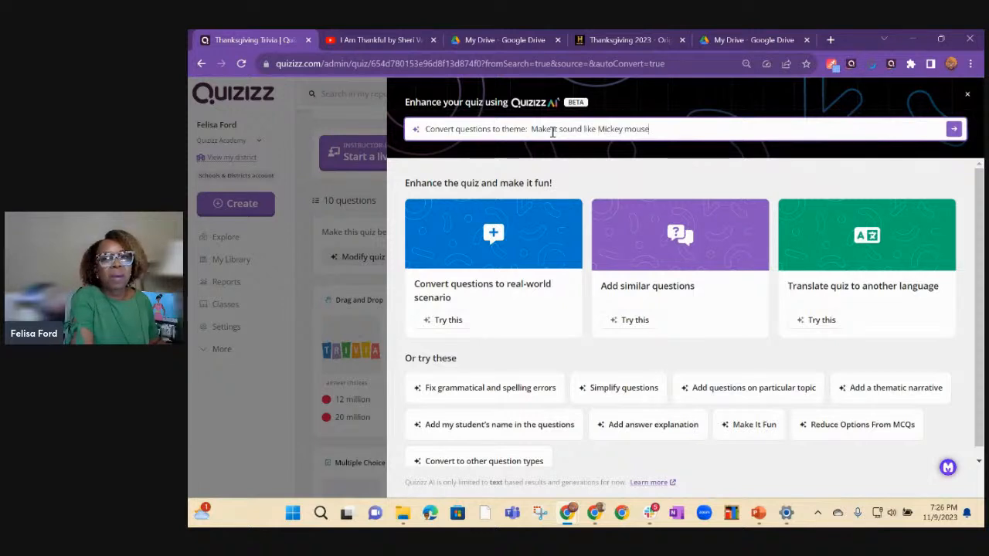
{"action": "key", "text": "Return"}
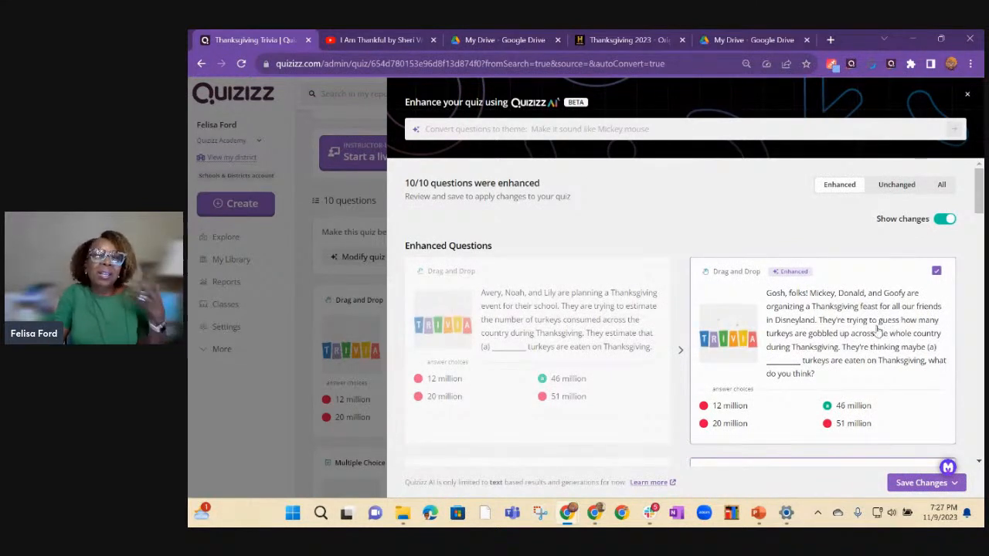
Check for unchanged questions in the Mickey Mouse version and save the changes to this quiz.
{"action": "mouse_move", "coordinate": [920, 487]}
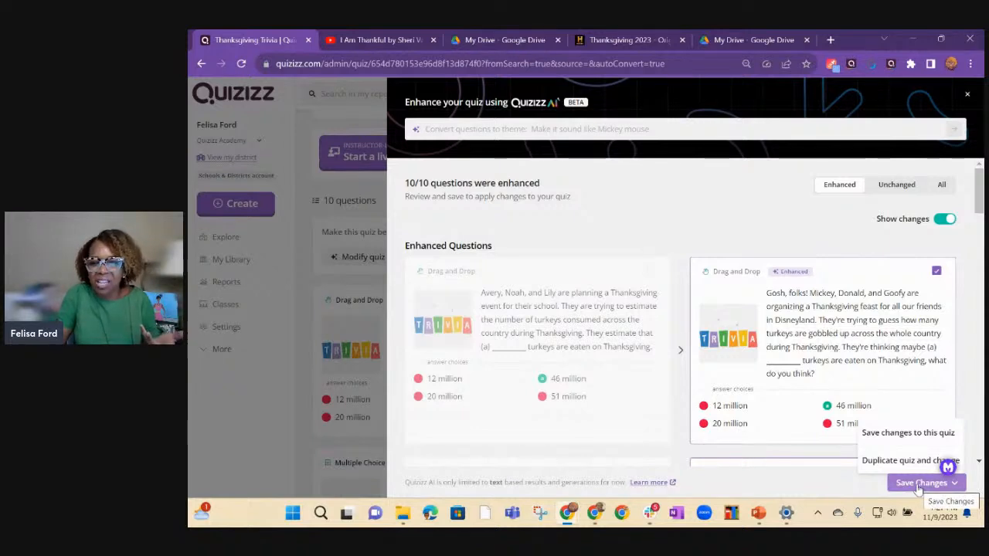
{"action": "left_click_drag", "start_coordinate": [978, 194], "coordinate": [978, 193]}
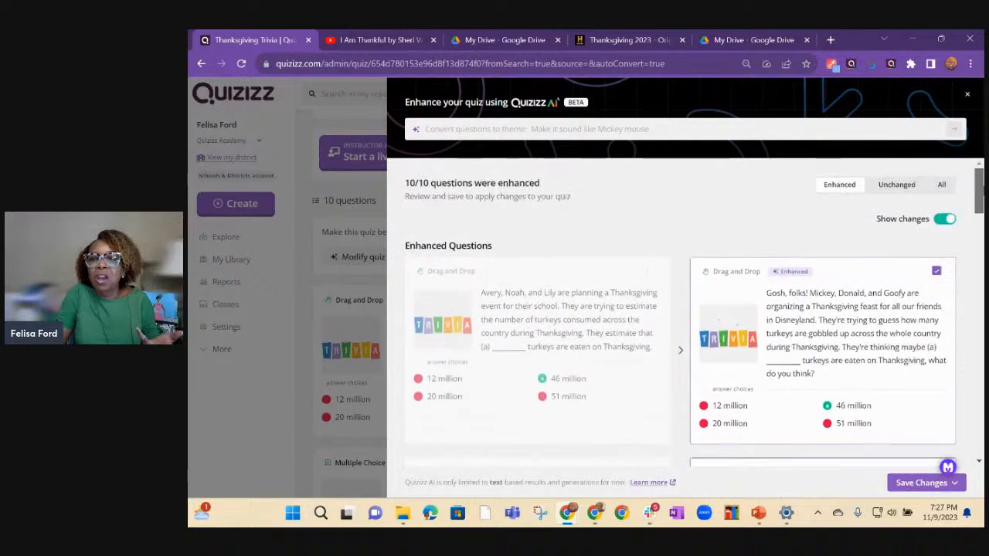
{"action": "left_click", "coordinate": [894, 191]}
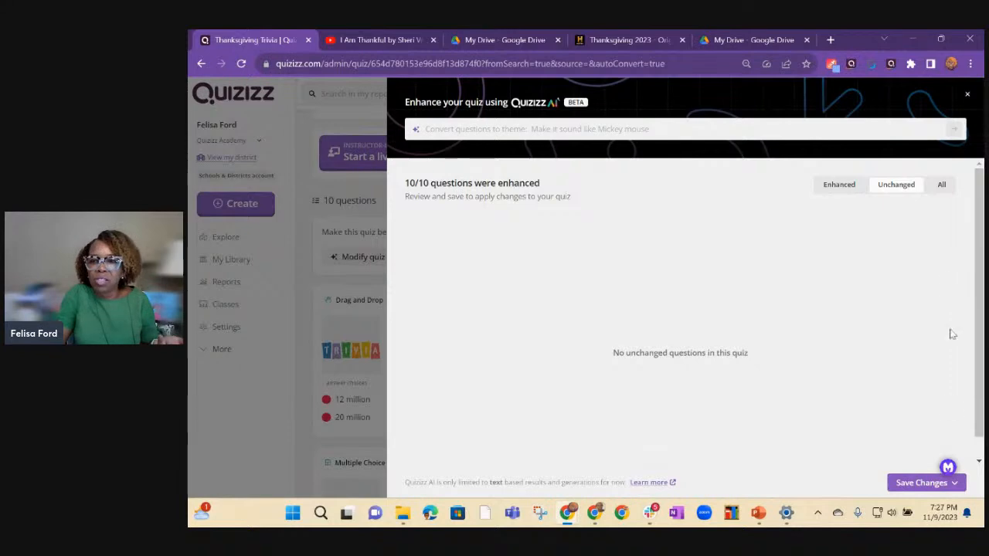
{"action": "left_click", "coordinate": [927, 482]}
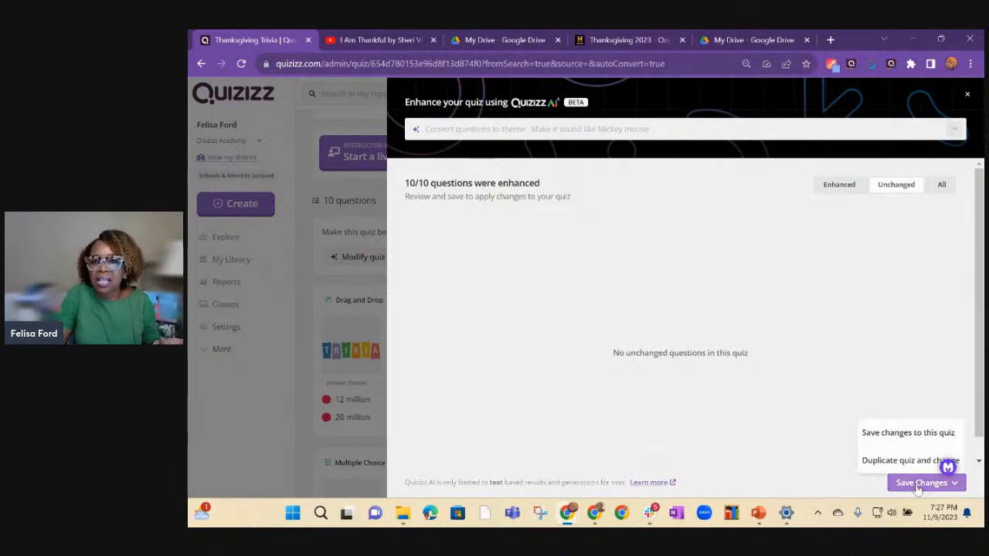
{"action": "left_click", "coordinate": [906, 434]}
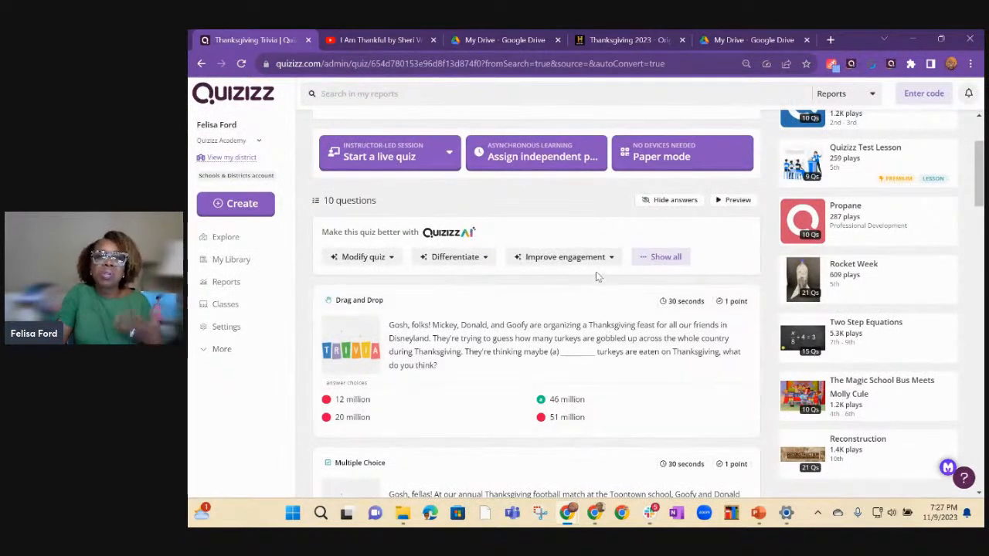
Use AI to add three student names to the quiz questions.
{"action": "left_click", "coordinate": [606, 260]}
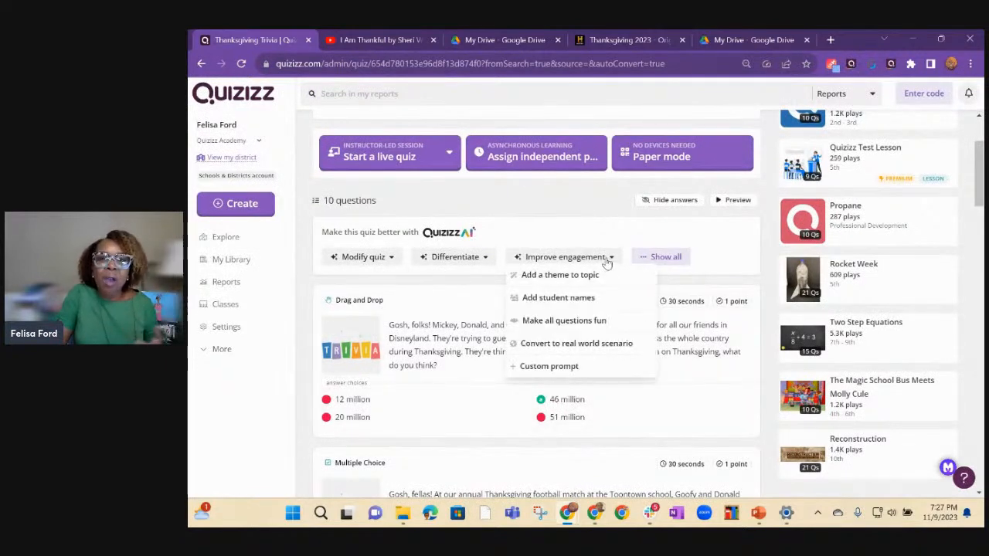
{"action": "left_click", "coordinate": [558, 298]}
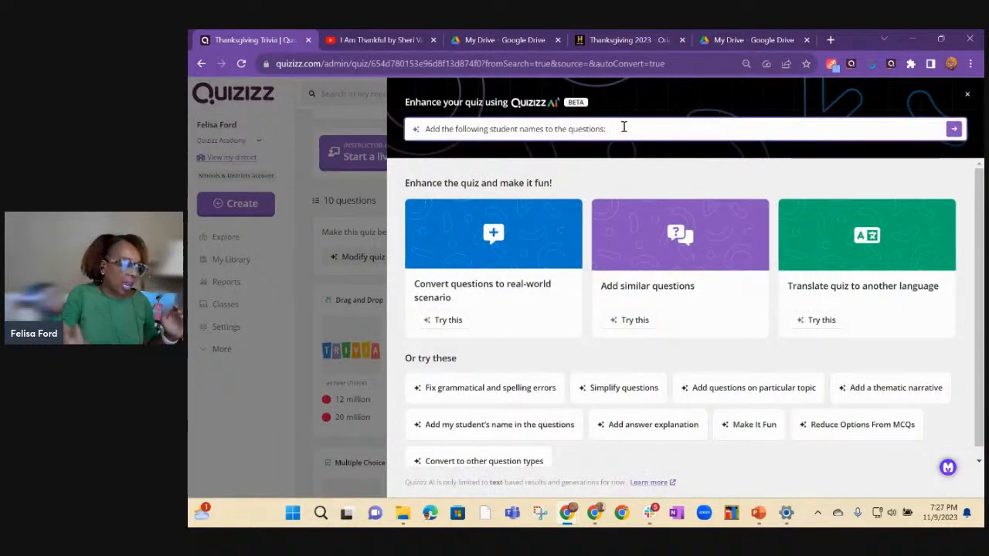
{"action": "type", "text": "Melissa, "}
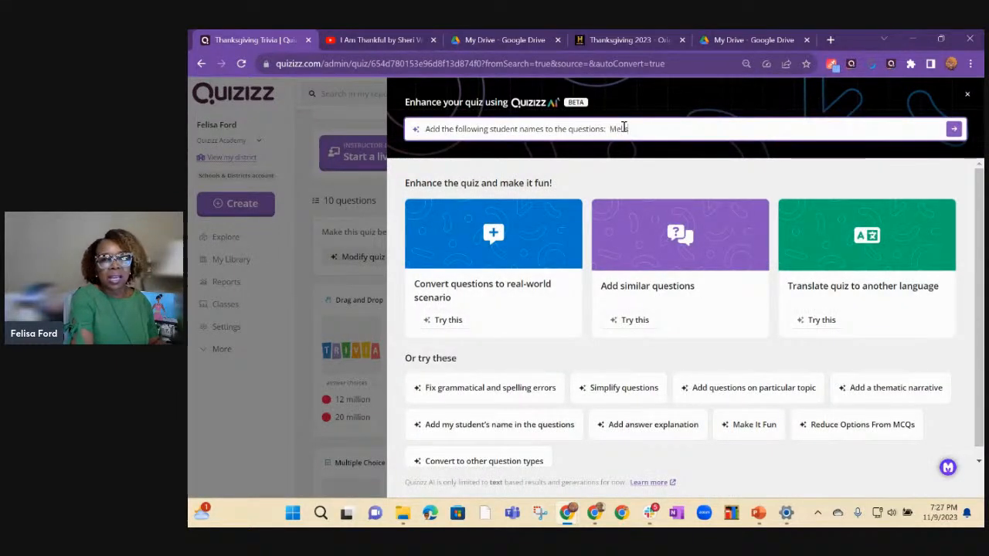
{"action": "type", "text": "Jessica"}
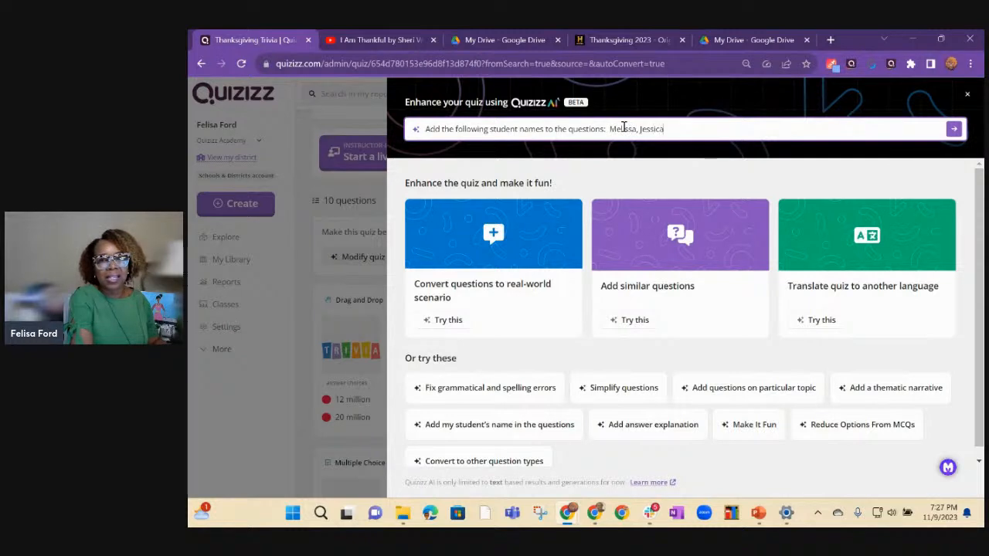
{"action": "type", "text": ", Jacob"}
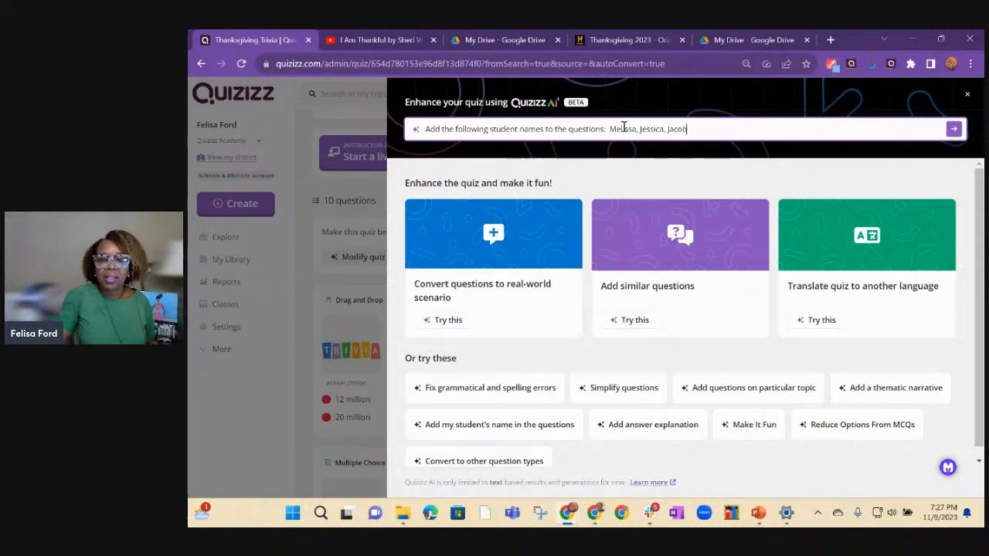
{"action": "key", "text": "Return"}
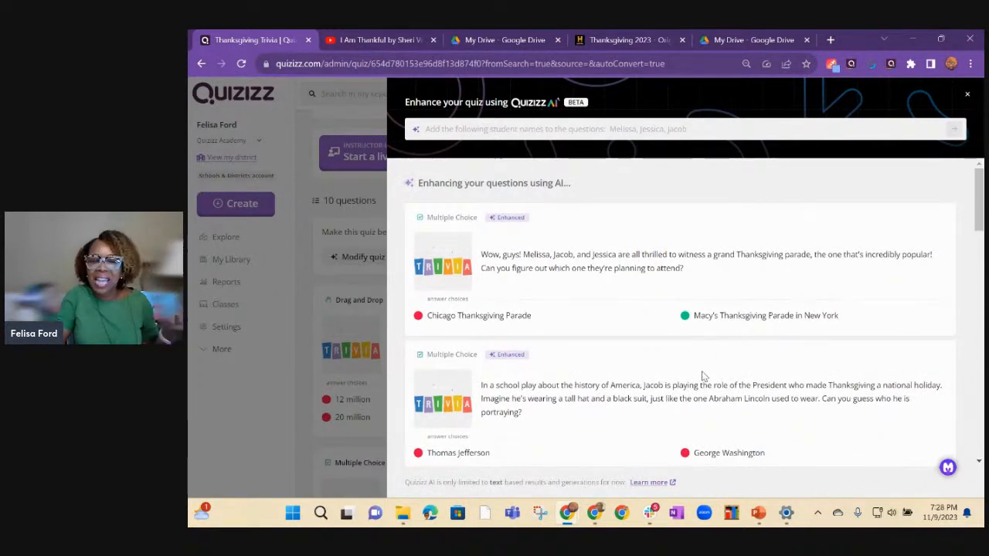
Review the enhanced questions with the added student names, and start closing the enhancement view but cancel discarding the AI response.
{"action": "scroll", "coordinate": [703, 376], "scroll_direction": "down", "scroll_amount": 5}
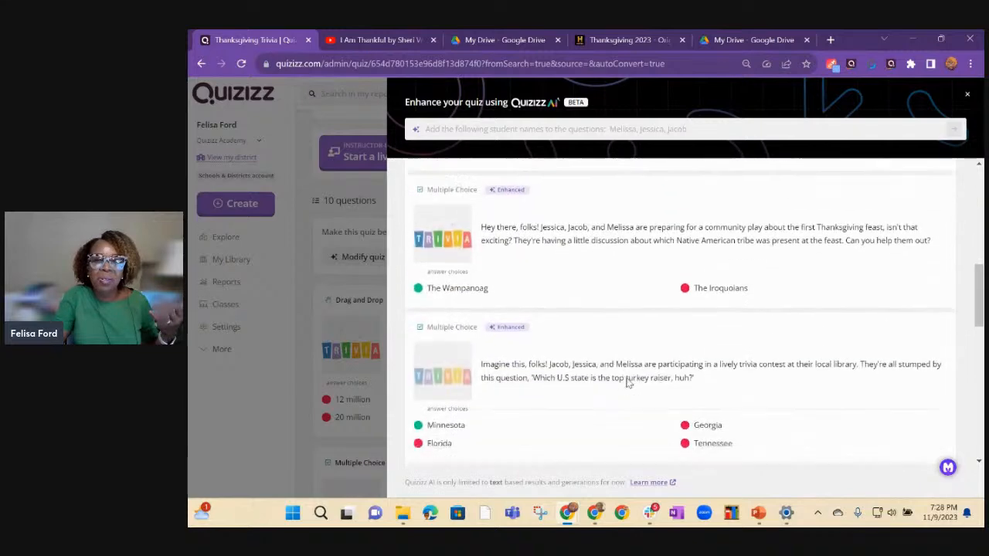
{"action": "scroll", "coordinate": [627, 378], "scroll_direction": "down", "scroll_amount": 3}
{"action": "scroll", "coordinate": [624, 386], "scroll_direction": "down", "scroll_amount": 7}
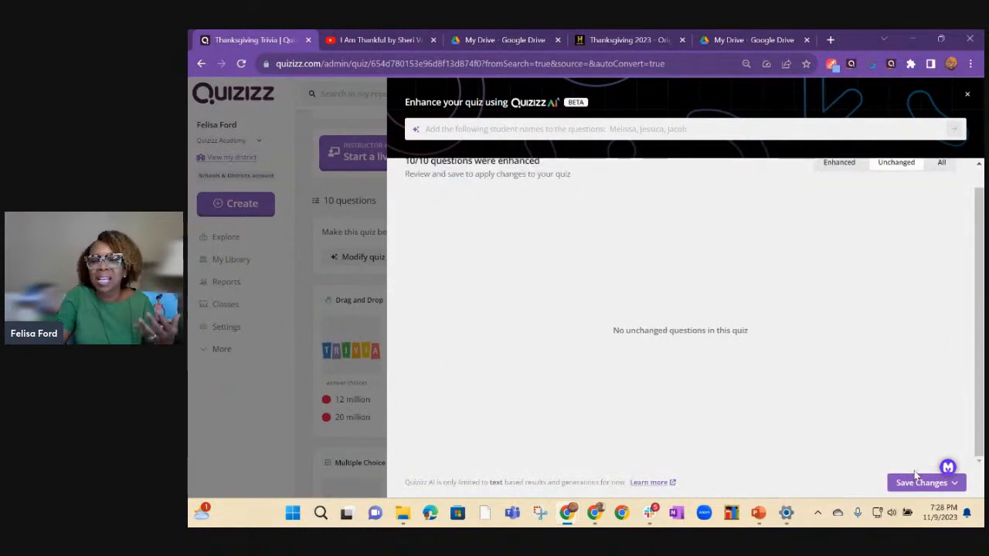
{"action": "left_click", "coordinate": [831, 171]}
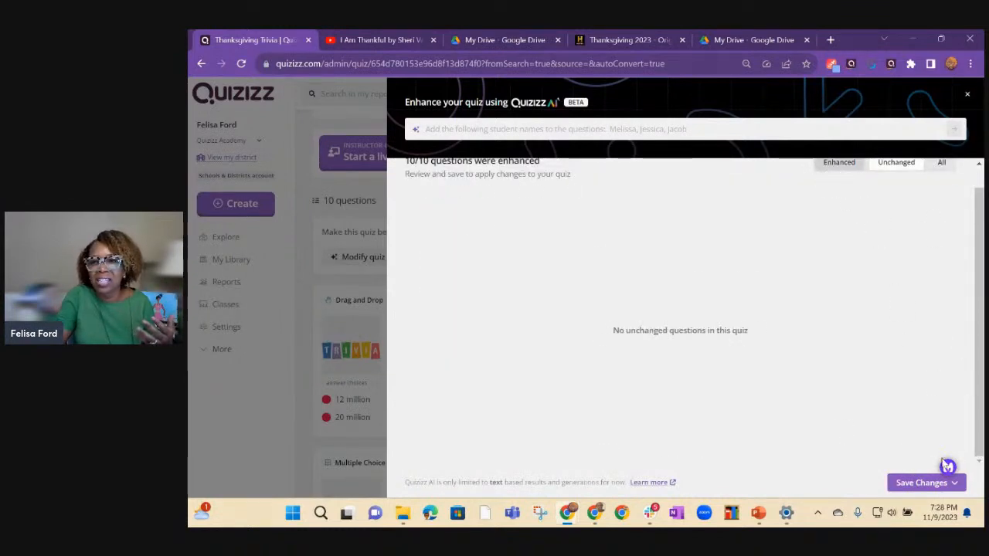
{"action": "left_click", "coordinate": [914, 485]}
{"action": "left_click", "coordinate": [914, 486]}
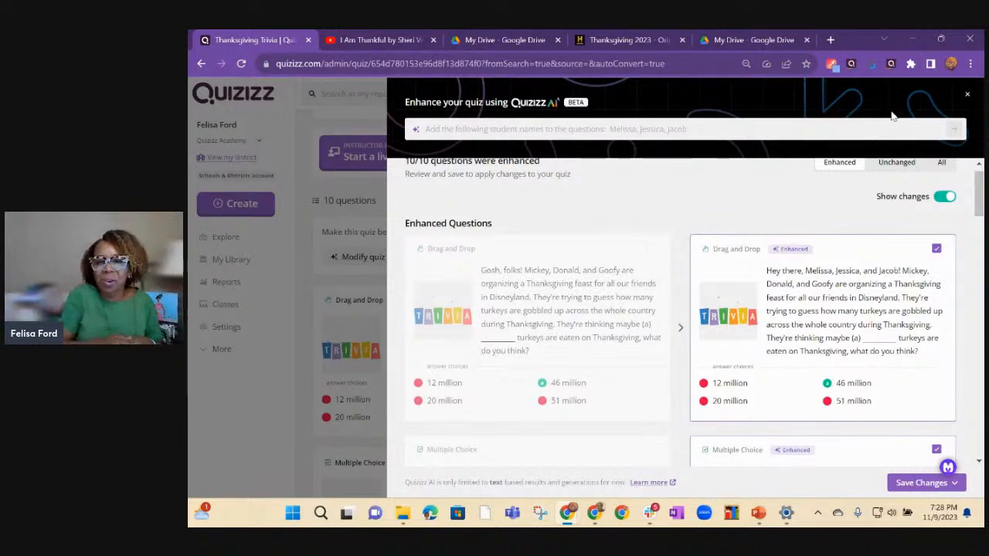
{"action": "left_click", "coordinate": [969, 95]}
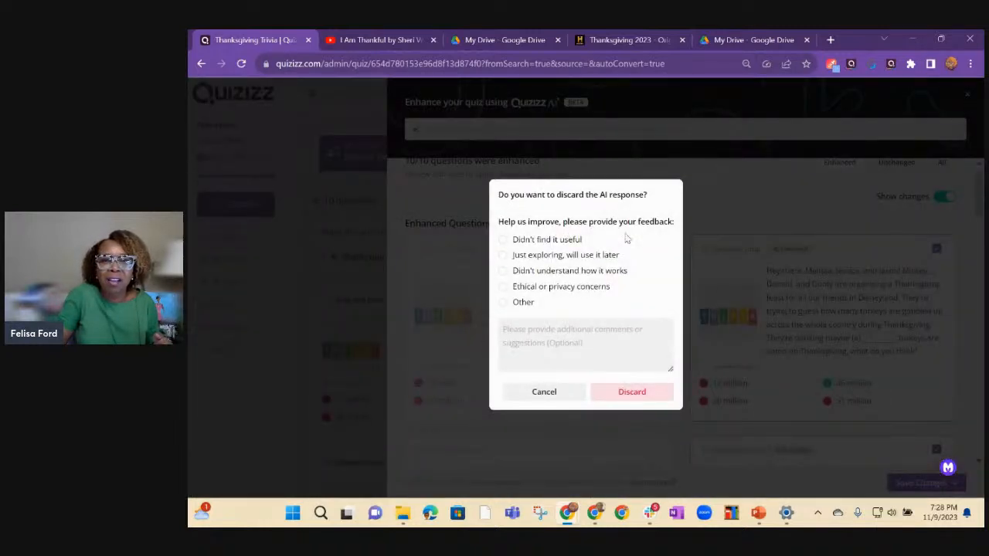
{"action": "left_click", "coordinate": [545, 392]}
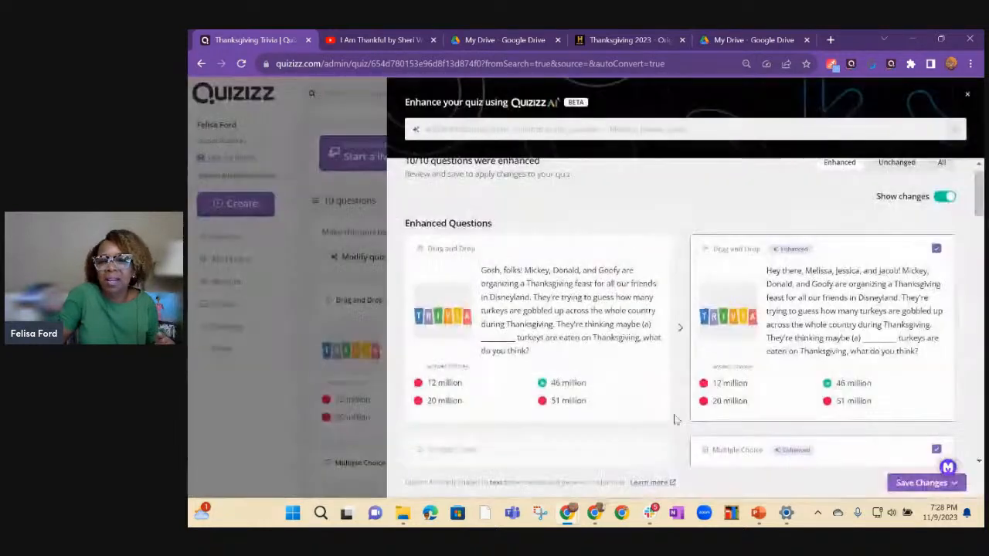
Save the AI enhancements with the added student names to this quiz.
{"action": "left_click", "coordinate": [898, 485]}
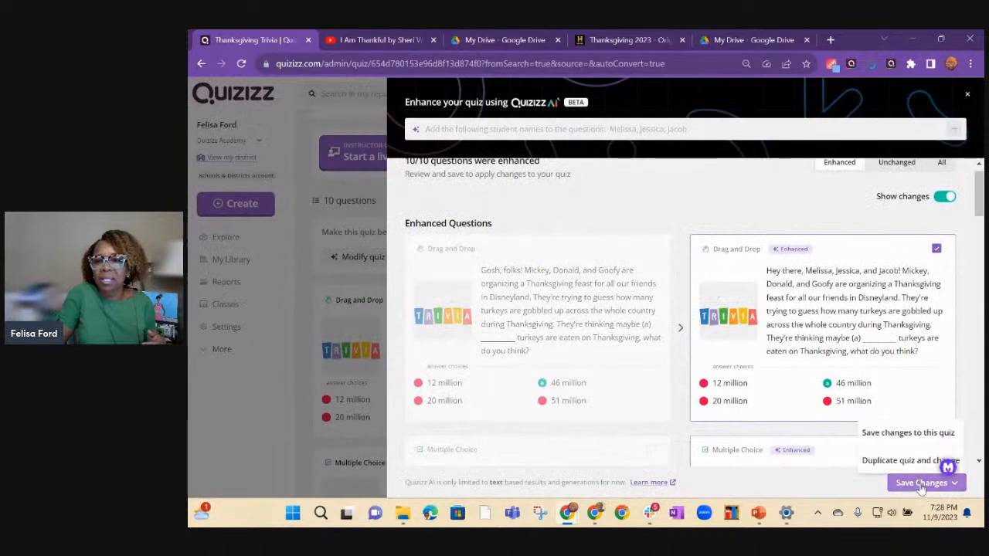
{"action": "left_click", "coordinate": [912, 435]}
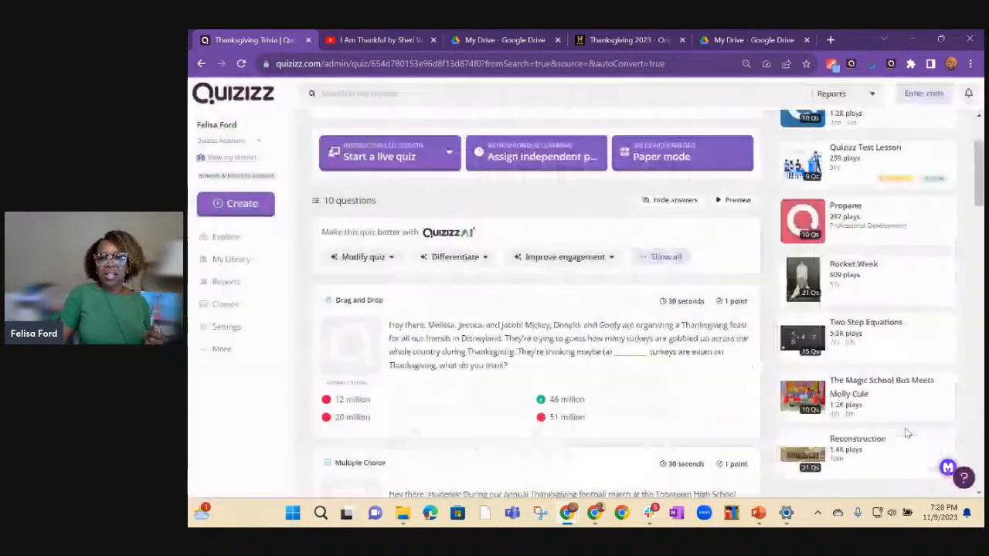
{"action": "left_click", "coordinate": [598, 258]}
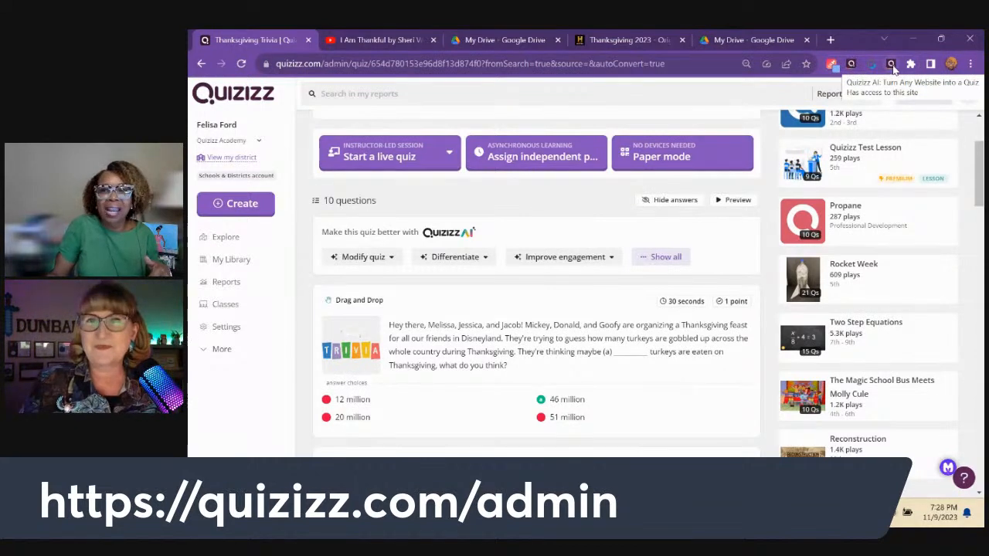
View the Quizizz AI extension's option to generate a quiz from a website, dismiss it, and return to the original Thanksgiving Trivia quiz.
{"action": "left_click", "coordinate": [893, 65]}
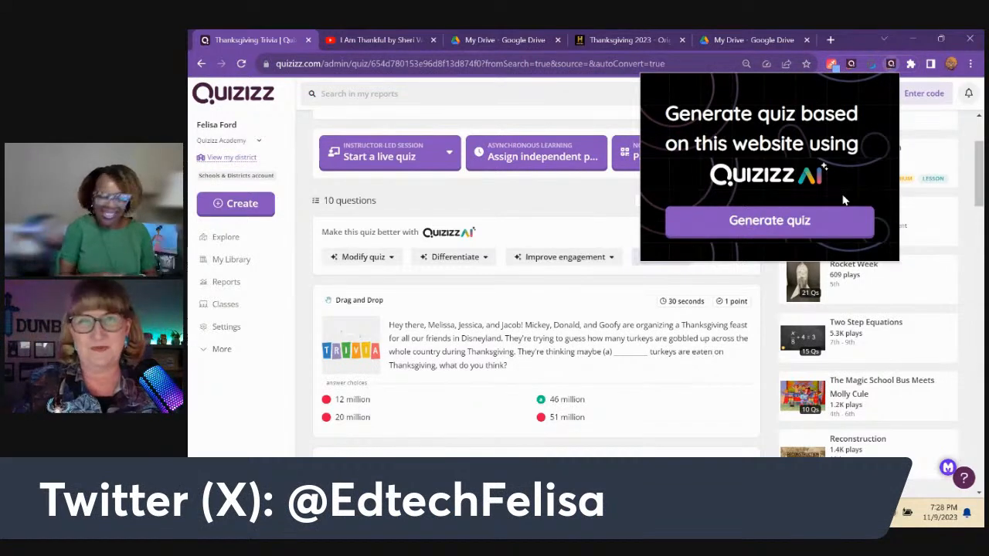
{"action": "left_click", "coordinate": [593, 94]}
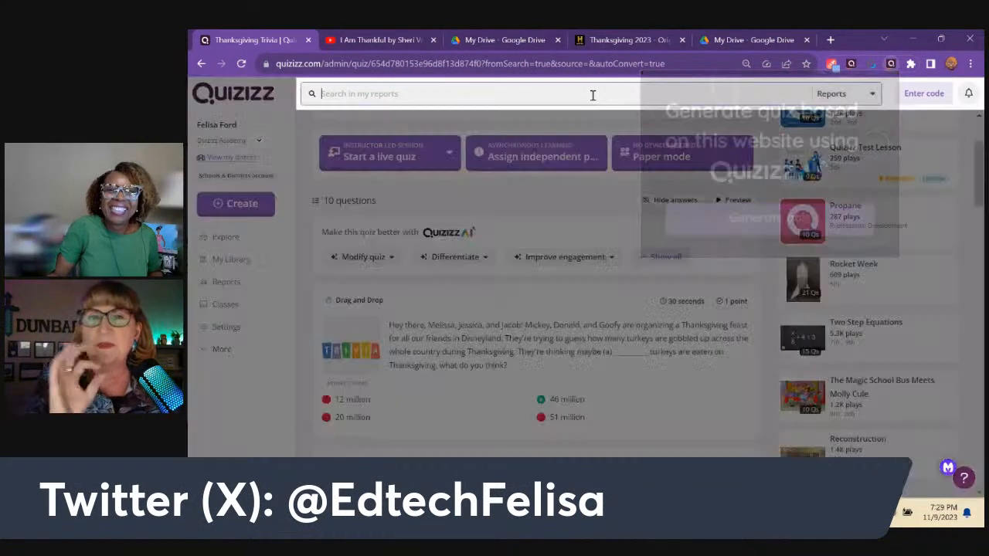
{"action": "left_click", "coordinate": [202, 65]}
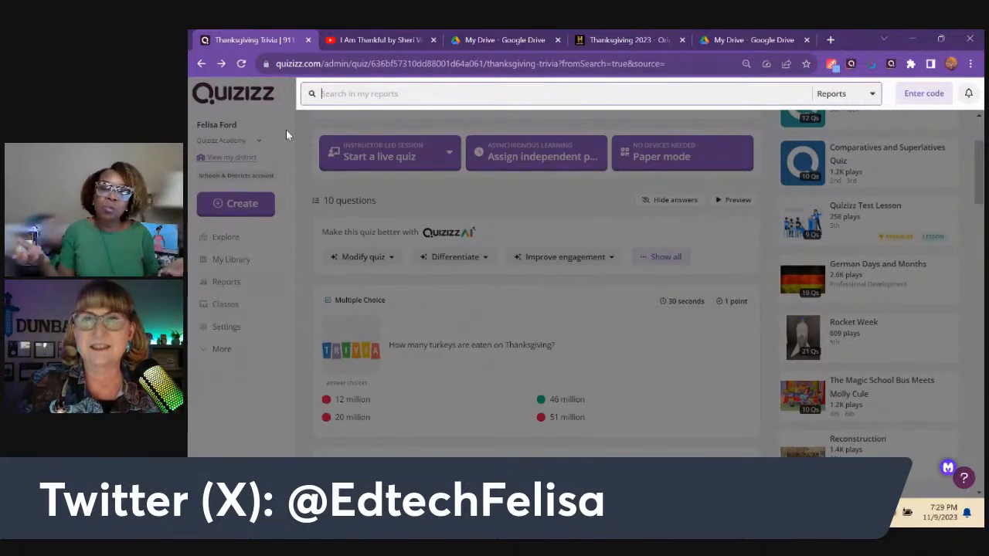
Start a new blank quiz to view the available question types, and go back to the Thanksgiving Trivia quiz.
{"action": "left_click", "coordinate": [217, 204]}
{"action": "left_click", "coordinate": [217, 205]}
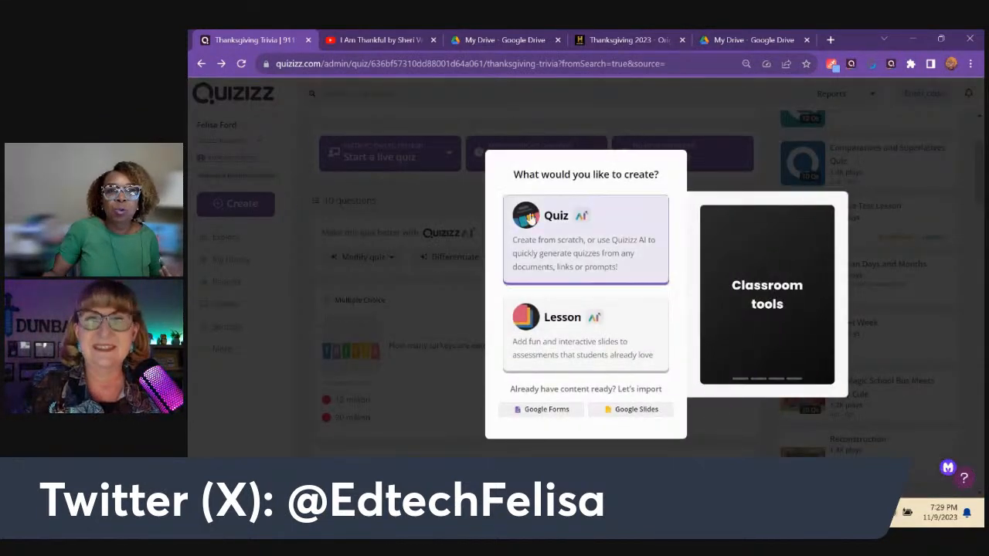
{"action": "left_click", "coordinate": [564, 221]}
{"action": "left_click", "coordinate": [558, 219]}
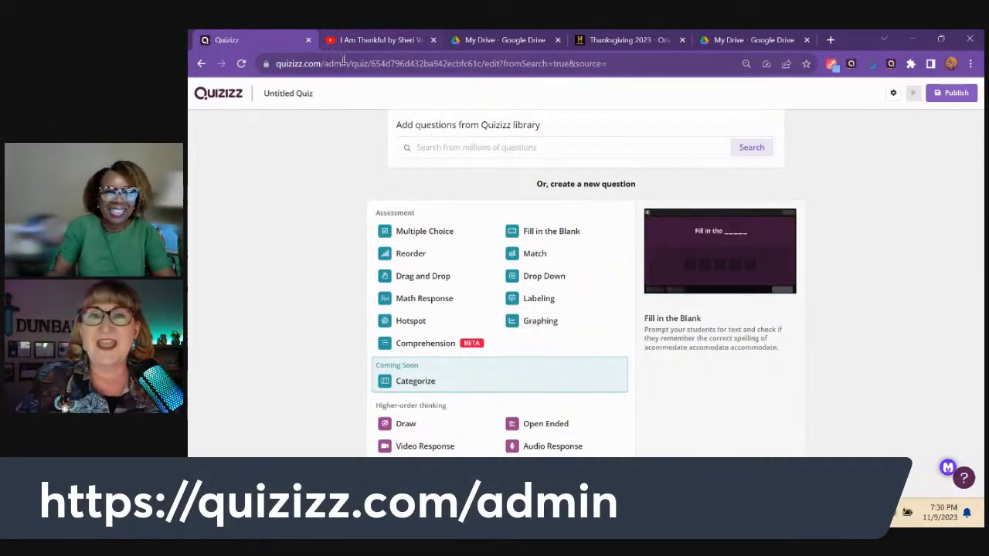
{"action": "left_click", "coordinate": [203, 64]}
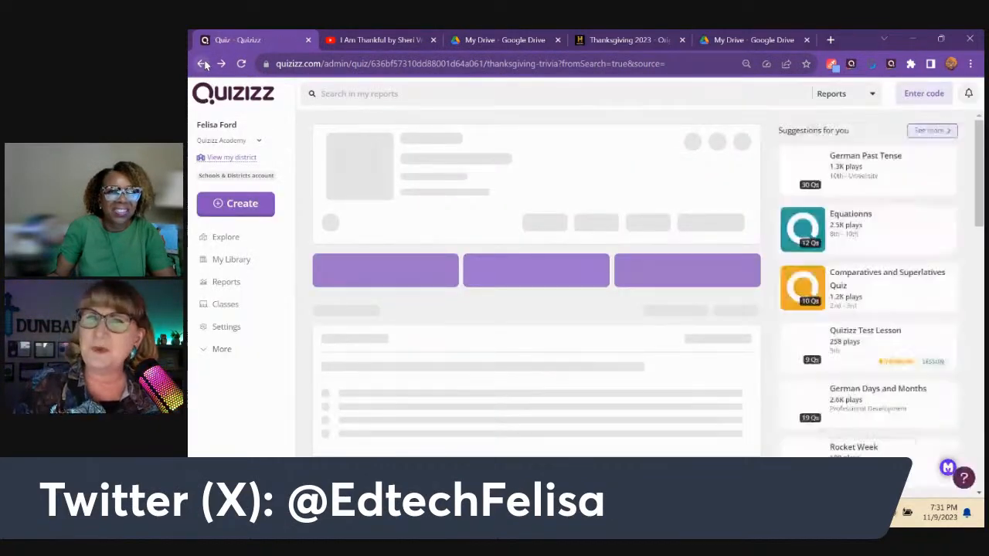